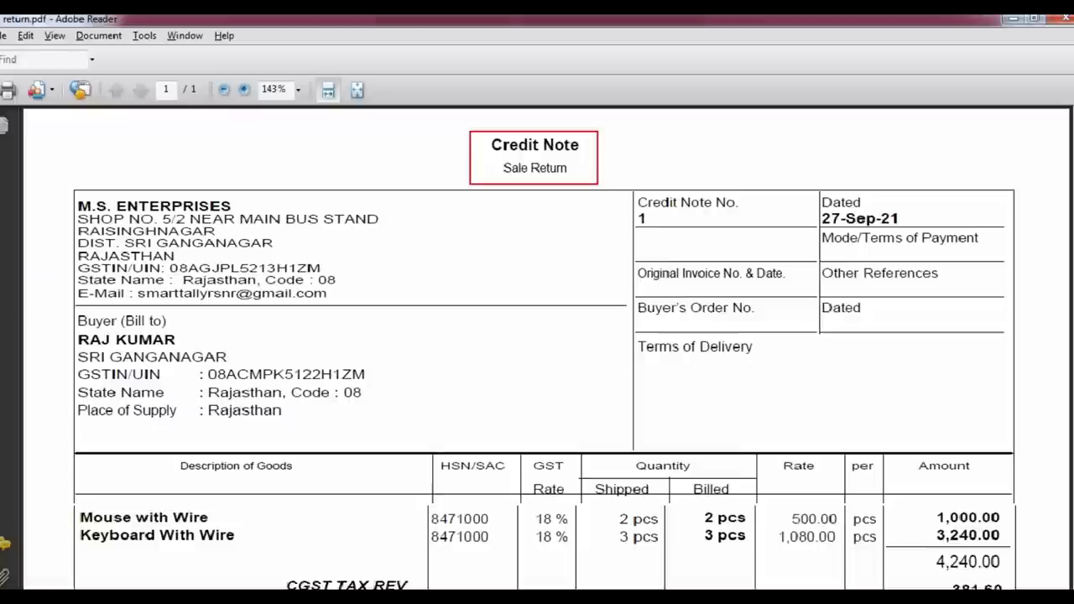
Scroll over the credit note's ₹5,003.20 total and 763.20 tax table, then return to GSTR-1.
scroll(587, 200, "down", 2)
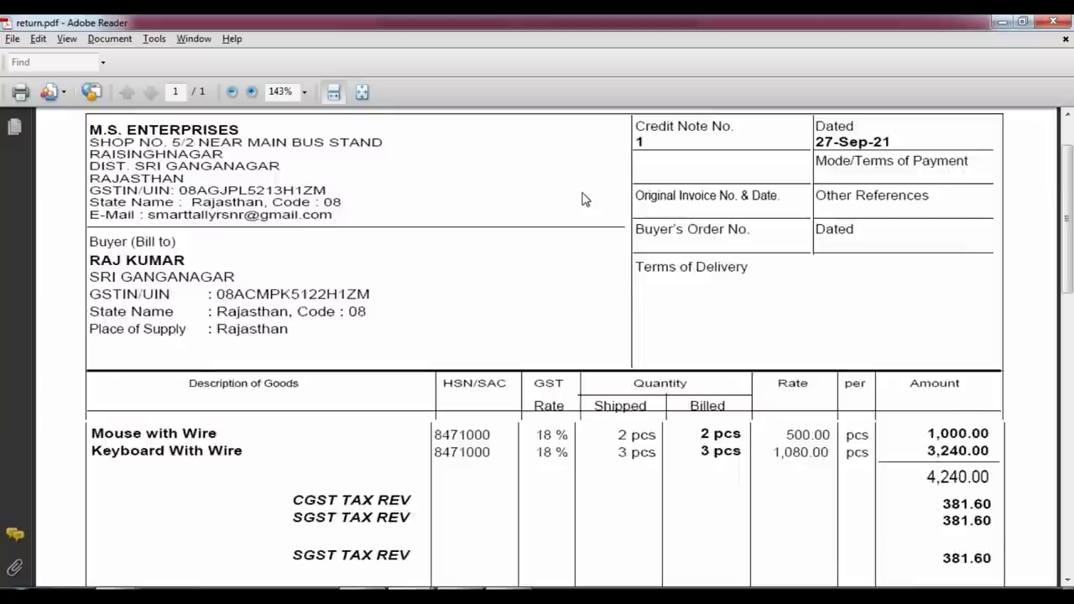
scroll(618, 237, "down", 8)
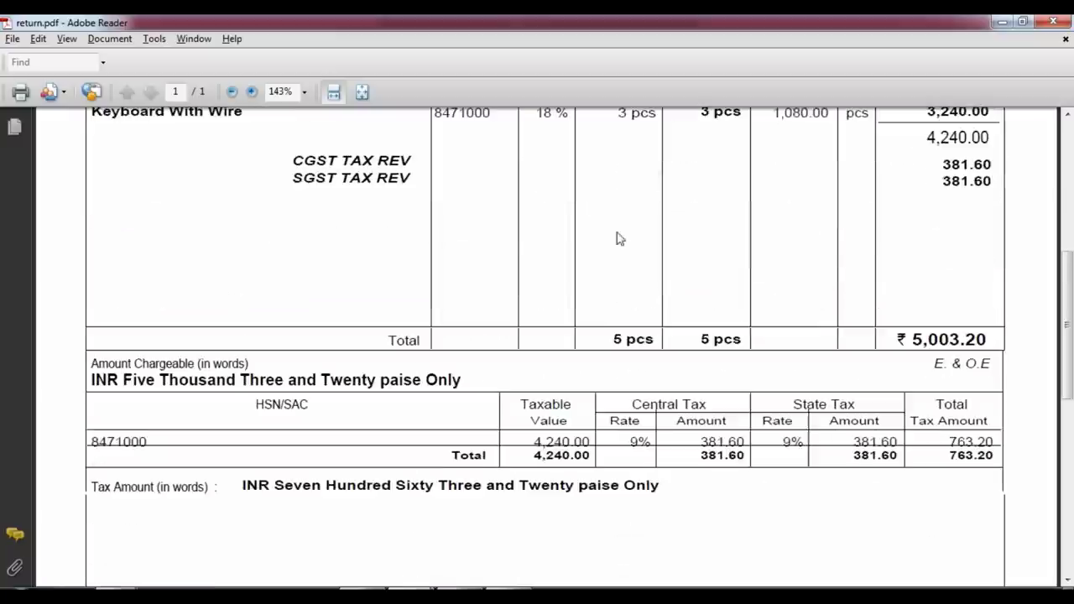
scroll(772, 310, "up", 2)
scroll(671, 343, "up", 1)
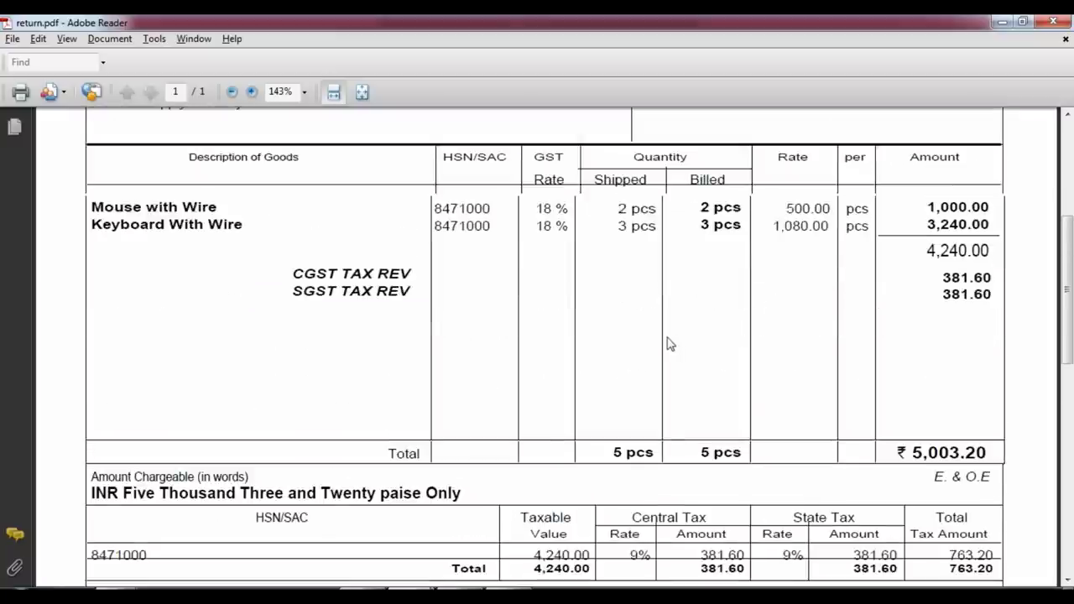
scroll(537, 339, "up", 5)
scroll(533, 339, "down", 10)
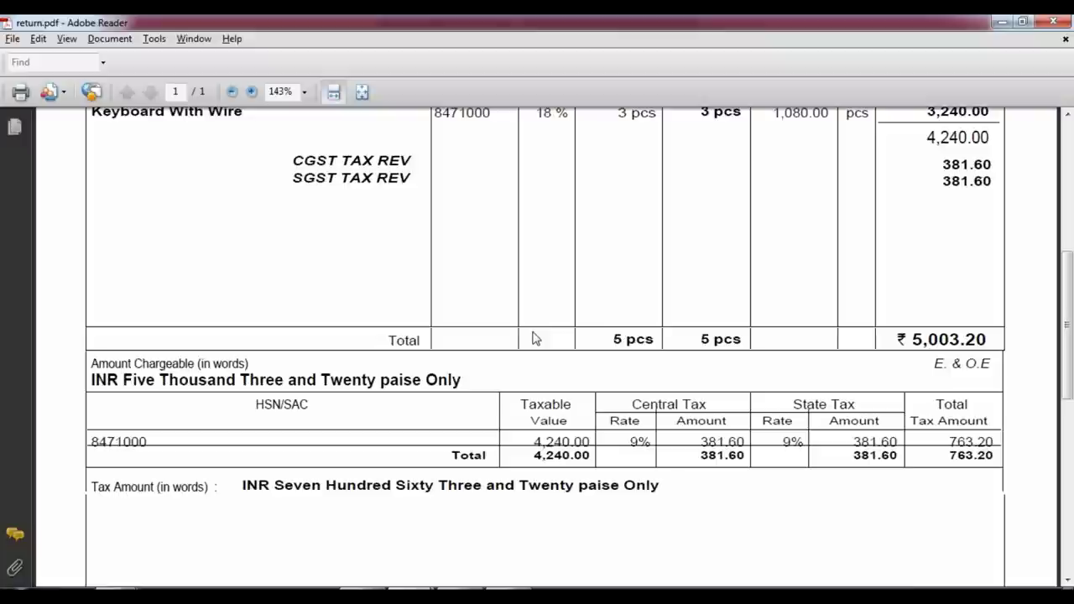
key("alt+Tab")
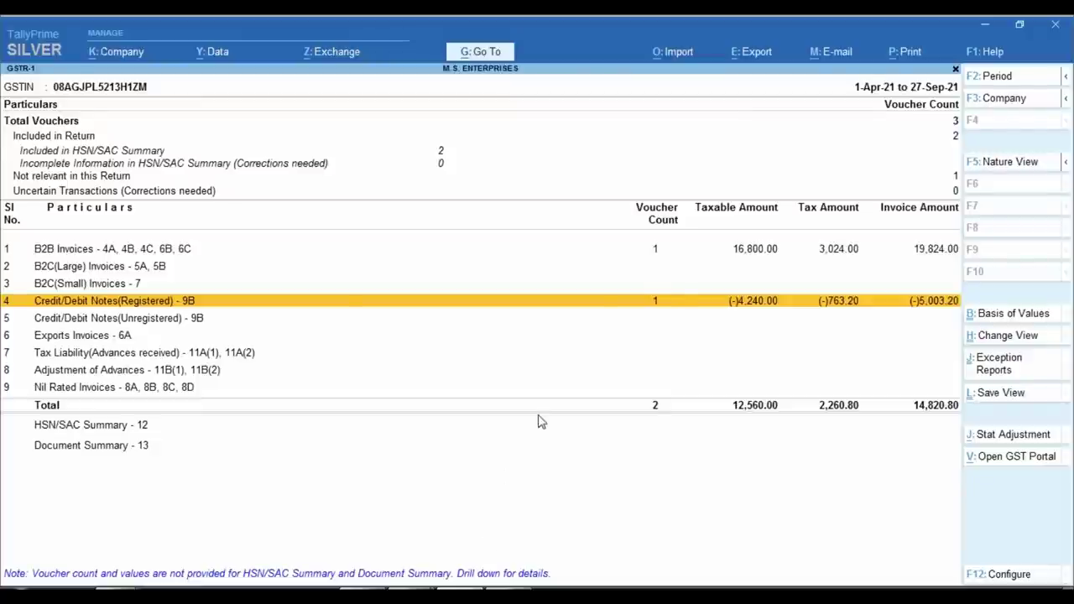
Open the 25-Sep-21 Sales voucher No. 1 from the 1-Apr-21 to 27-Sep-21 Day Book.
key("Escape")
key("Escape")
key("Escape")
key("Escape")
key("n")
key("d")
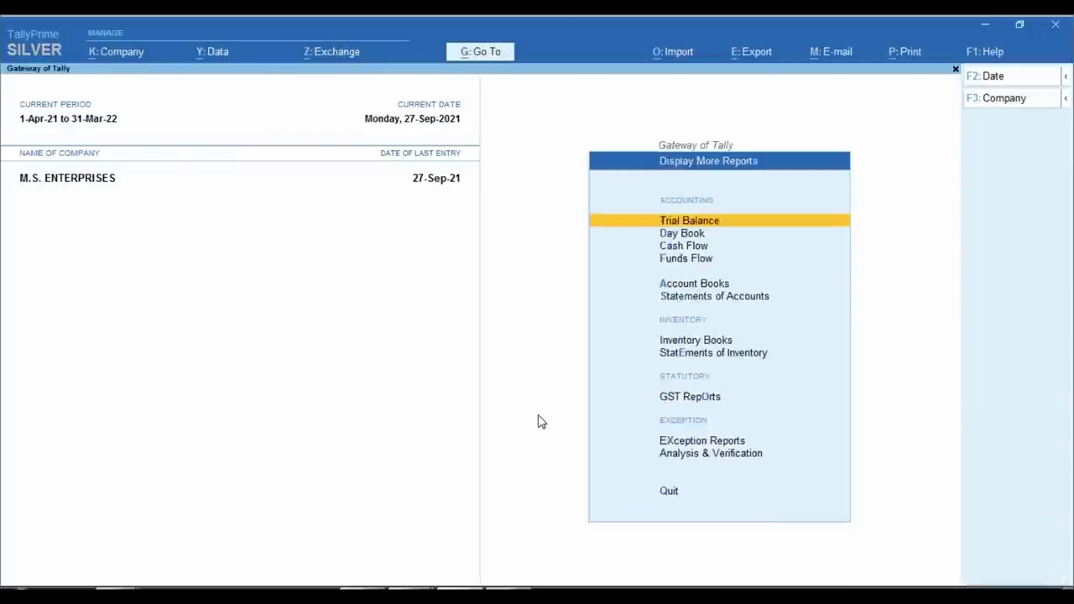
key("d")
key("F2")
key("Return")
key("Up")
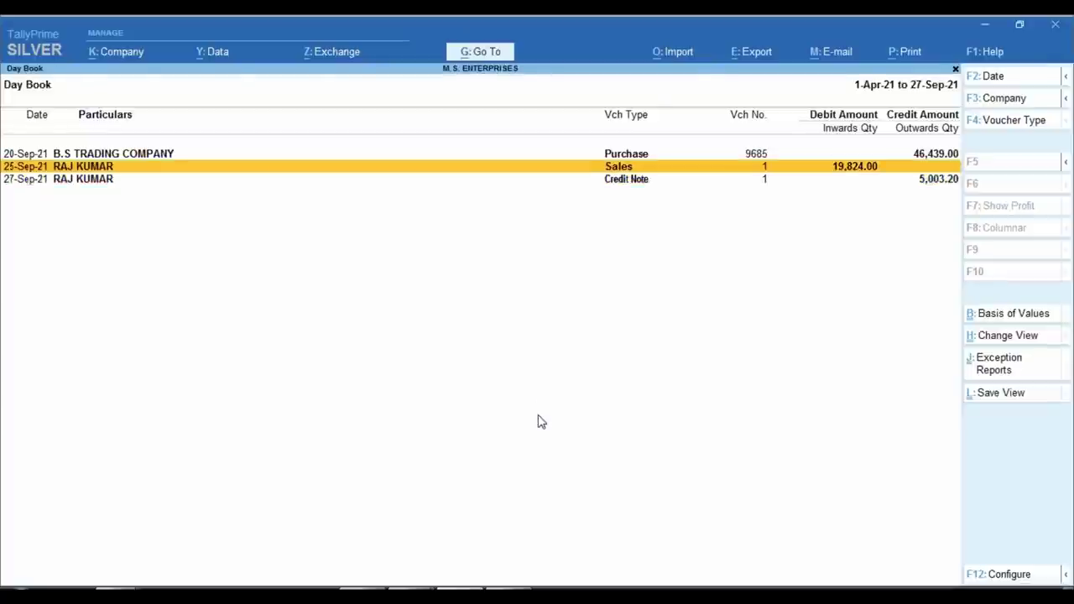
key("Return")
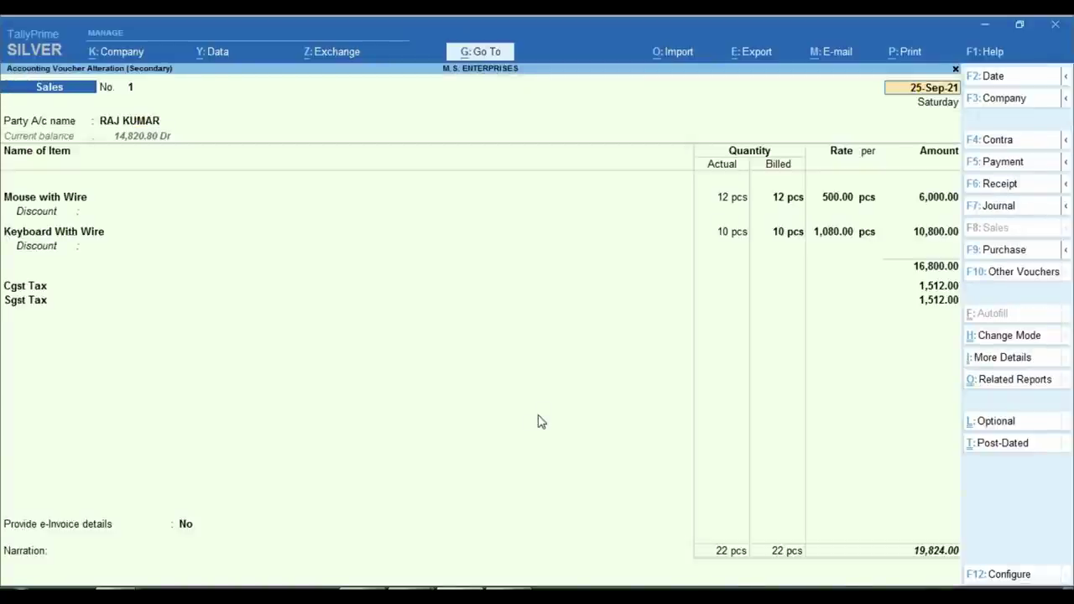
key("Return")
key("Return")
key("Return")
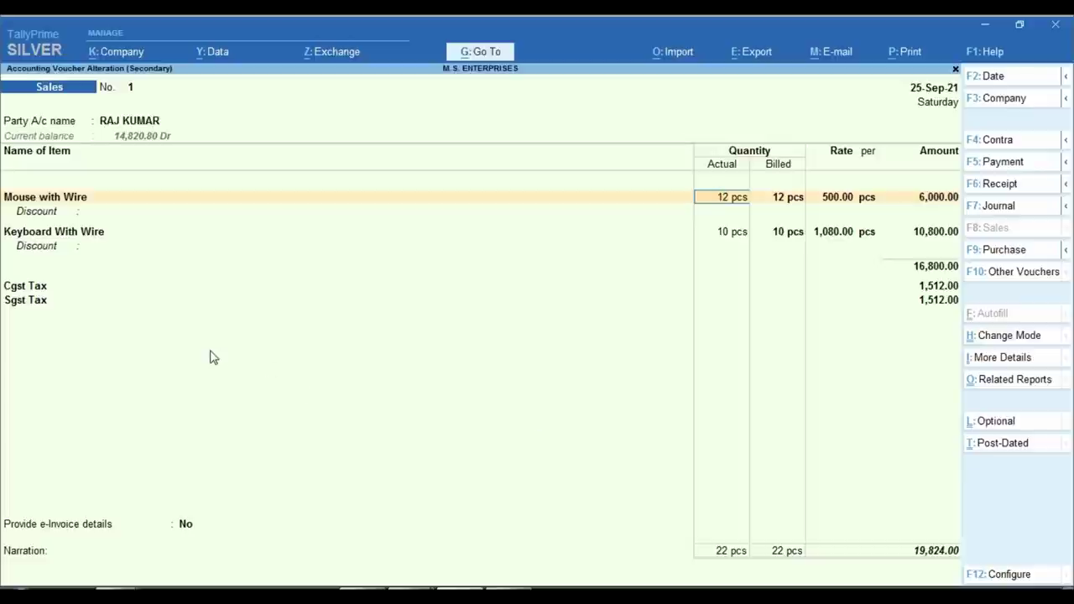
Re-accept the 19,824.00 Sales voucher unchanged, declining e-Invoice, and return to the Day Book.
key("Return")
key("Return")
key("Return")
key("Return")
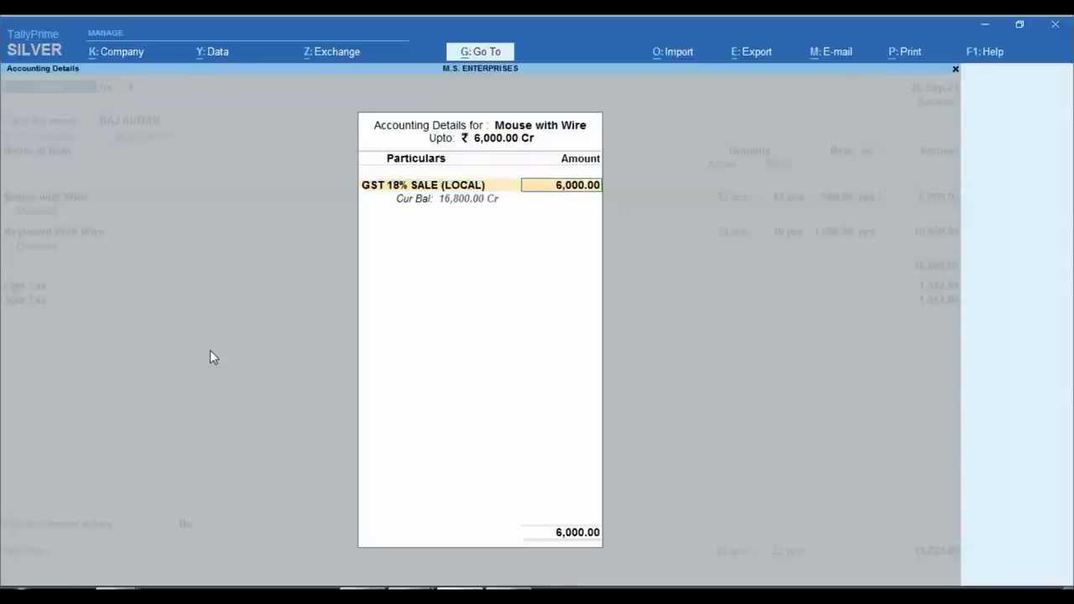
key("Return")
key("Return")
key("Return")
key("Return")
key("Return")
key("Return")
key("Return")
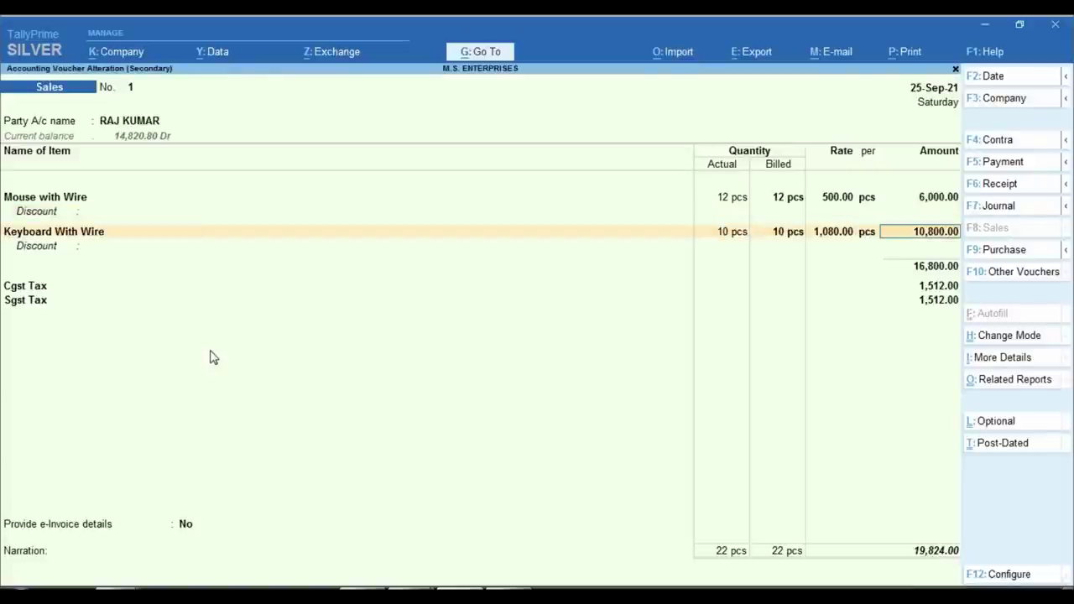
key("Return")
key("Return")
key("Return")
key("Return")
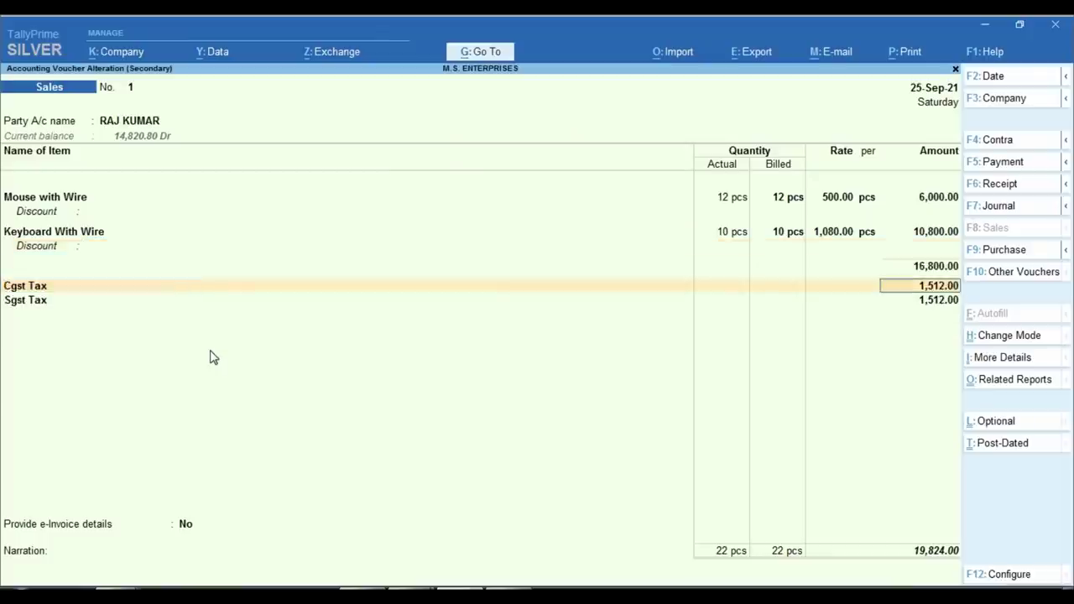
key("Return")
key("Return")
key("Return")
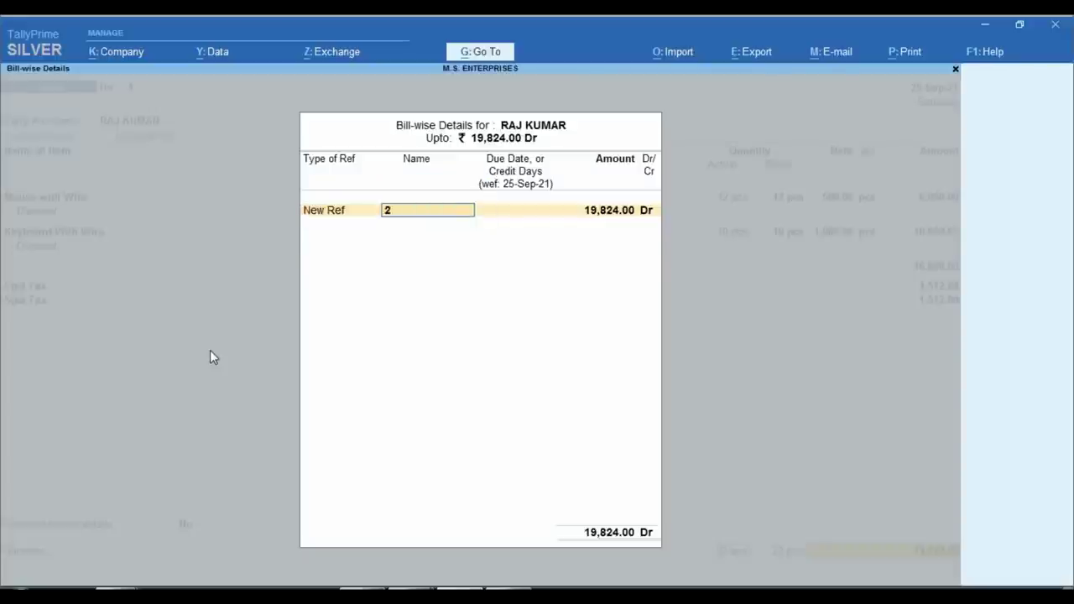
key("Return")
key("Return")
key("Return")
key("Return")
key("Return")
key("Return")
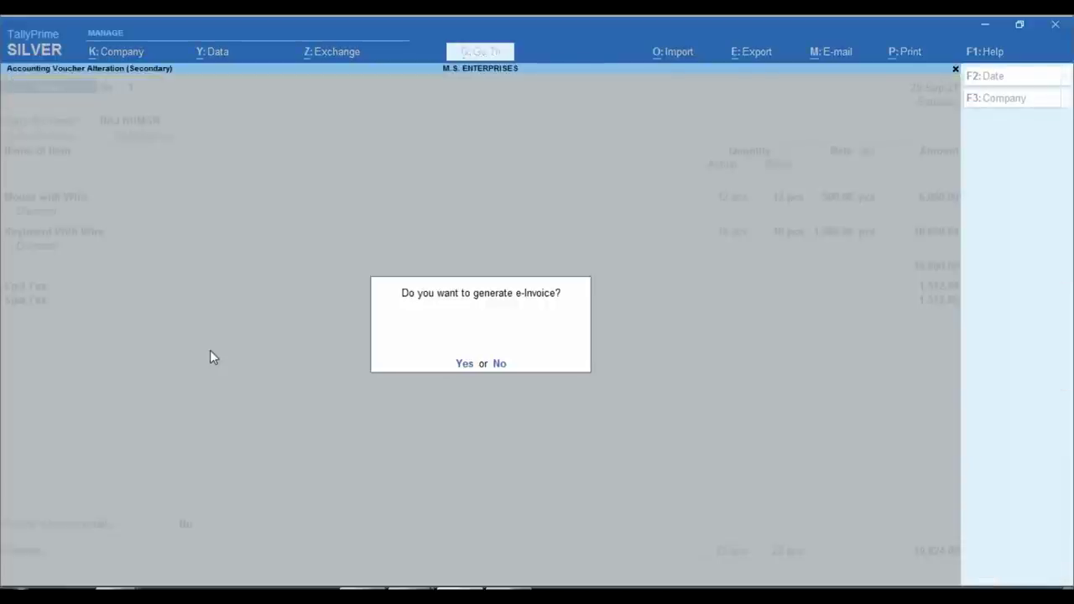
key("n")
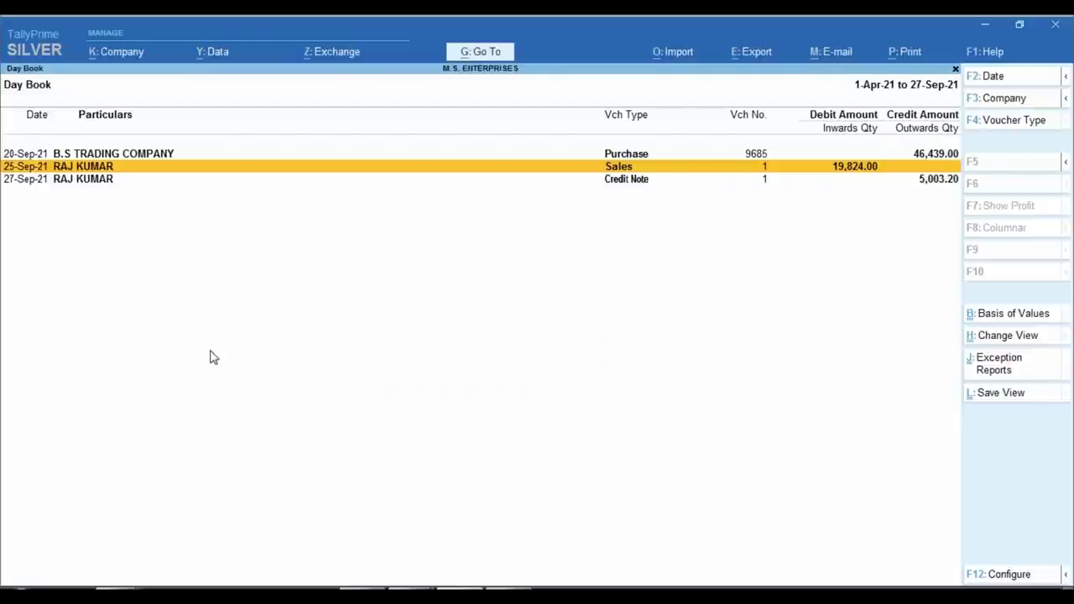
key("Return")
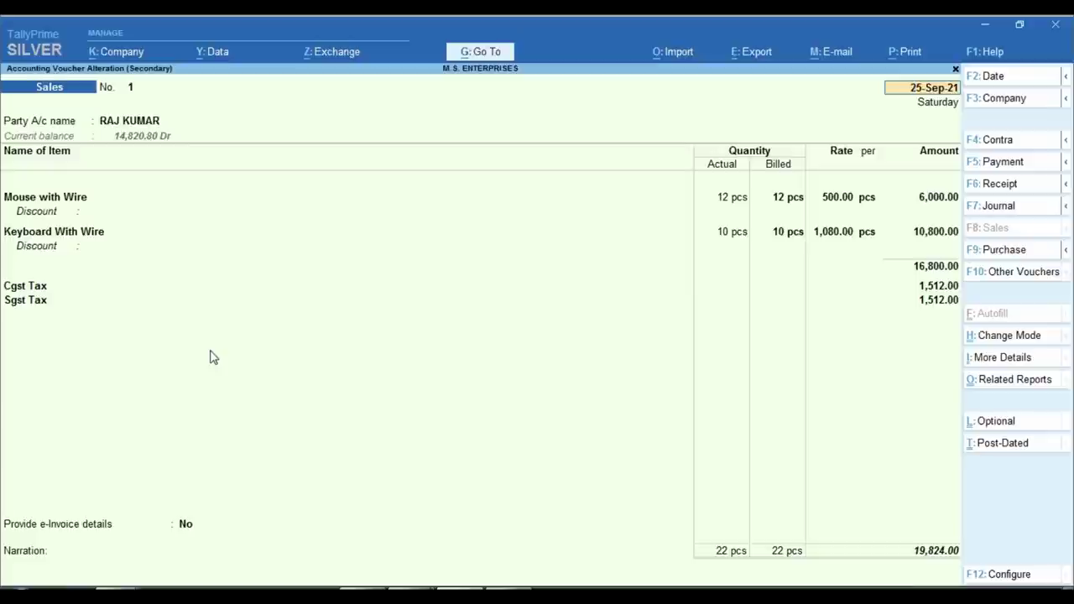
key("ctrl+a")
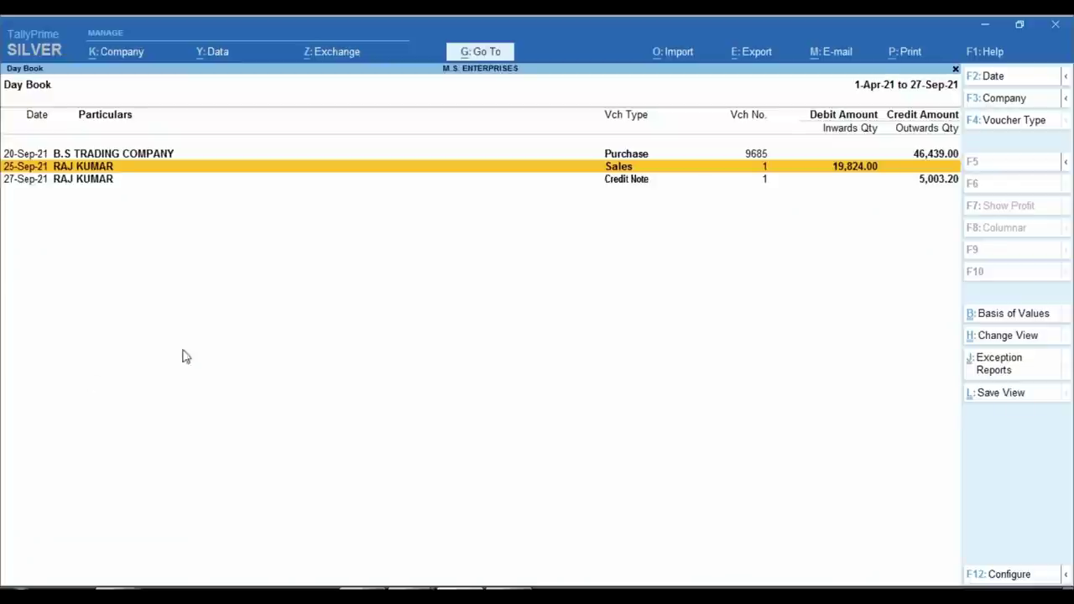
Glance at sales invoice ss1.pdf (₹19,824.00), then bring credit note return.pdf to the front.
left_click(410, 585)
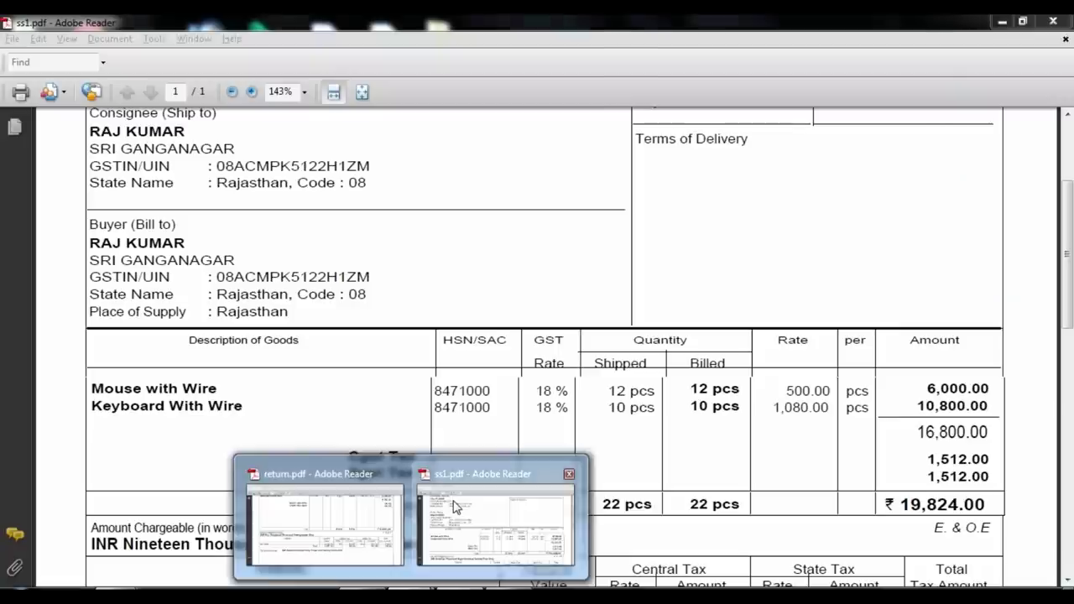
left_click(457, 503)
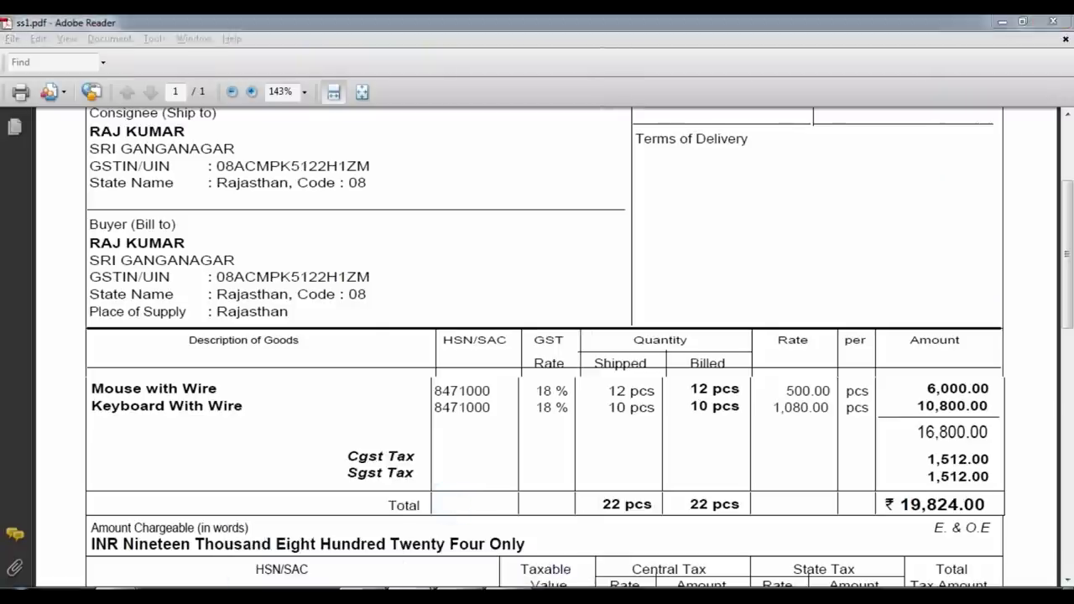
left_click(408, 587)
left_click(326, 540)
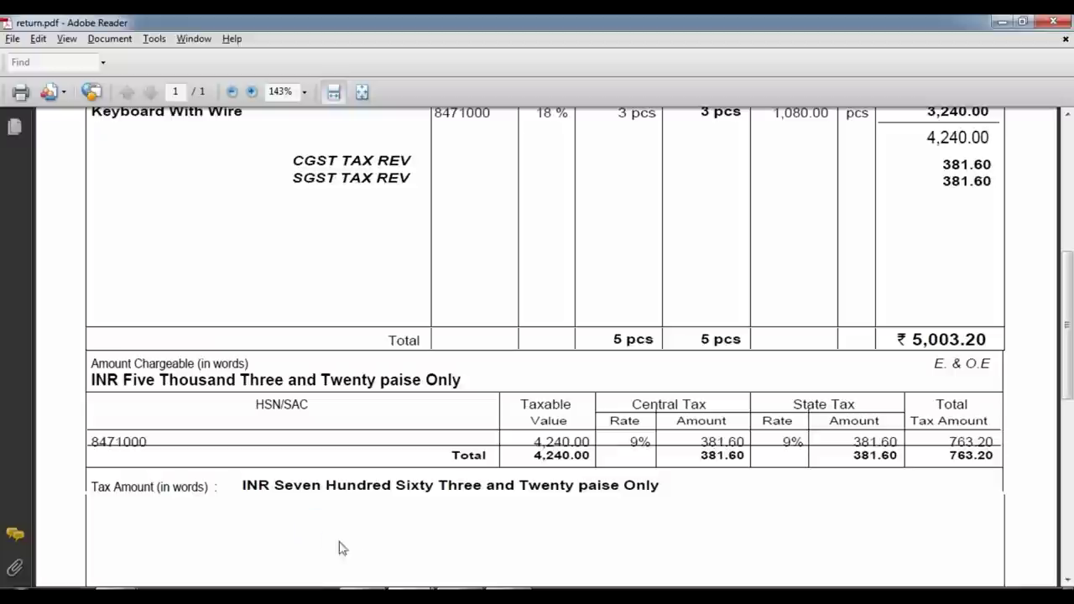
Start a new blank Journal voucher No. 1 in TallyPrime.
key("alt+Tab")
key("Escape")
key("Escape")
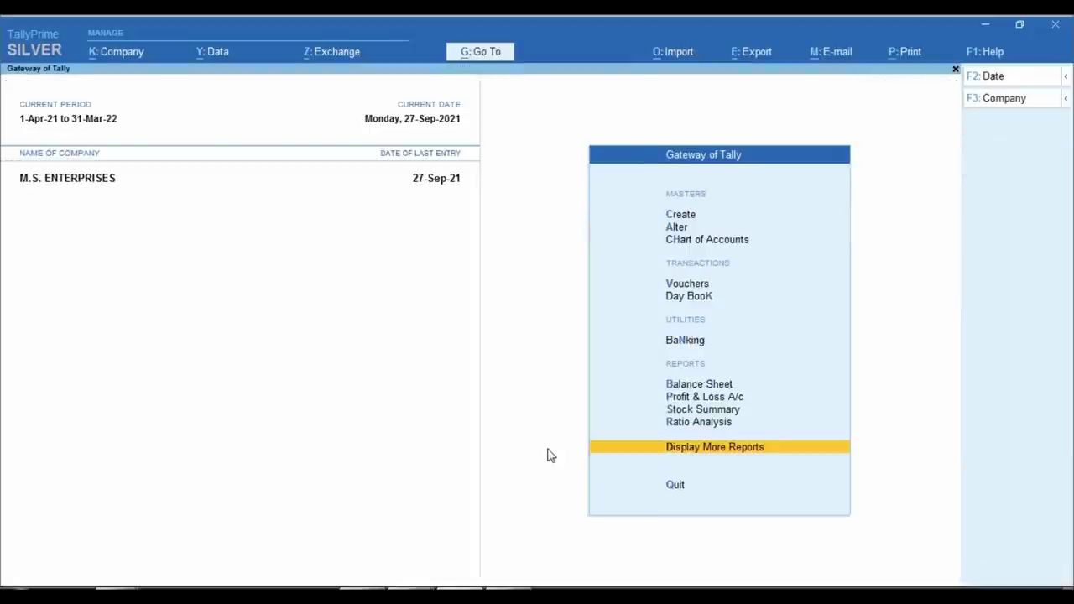
key("Escape")
key("Escape")
key("Down")
key("Down")
key("Down")
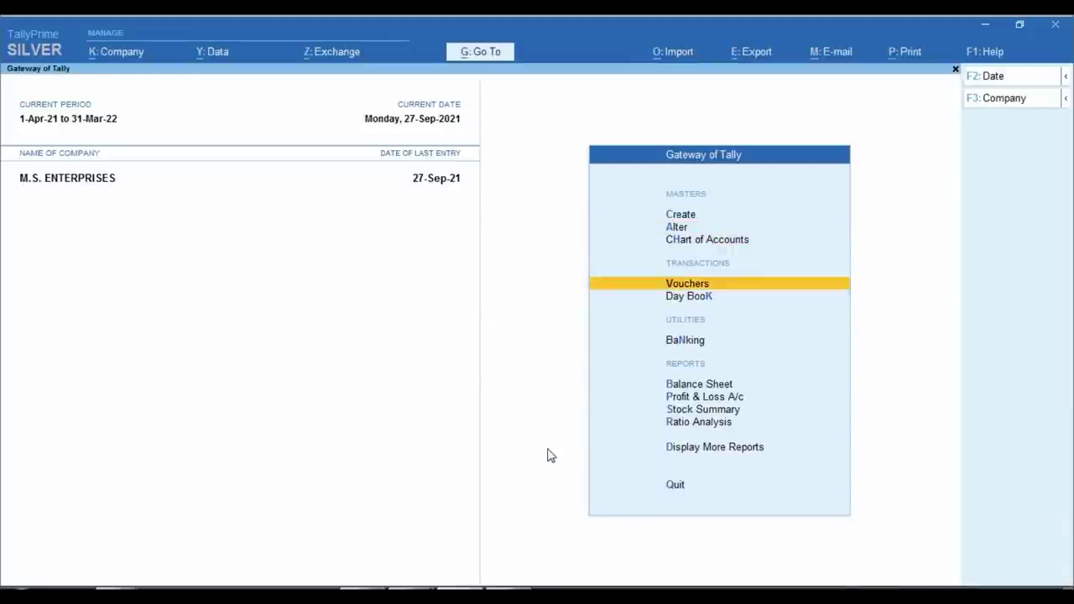
key("Return")
key("F7")
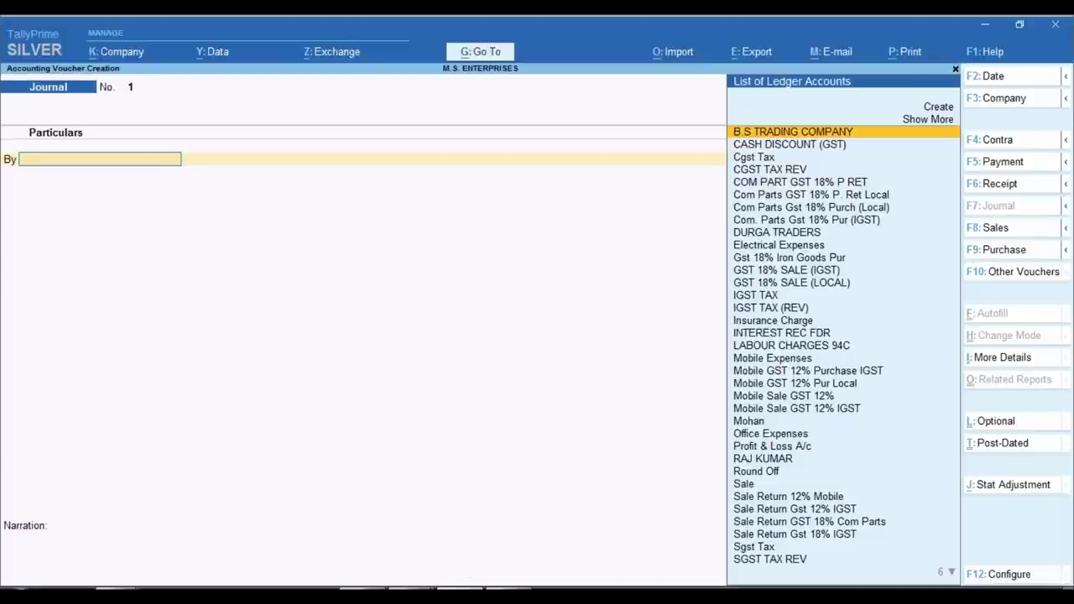
Bring sales invoice ss1.pdf, Tax Invoice No. 1 of 25-Sep-21, to the front.
left_click(424, 580)
left_click(484, 520)
scroll(503, 364, "up", 5)
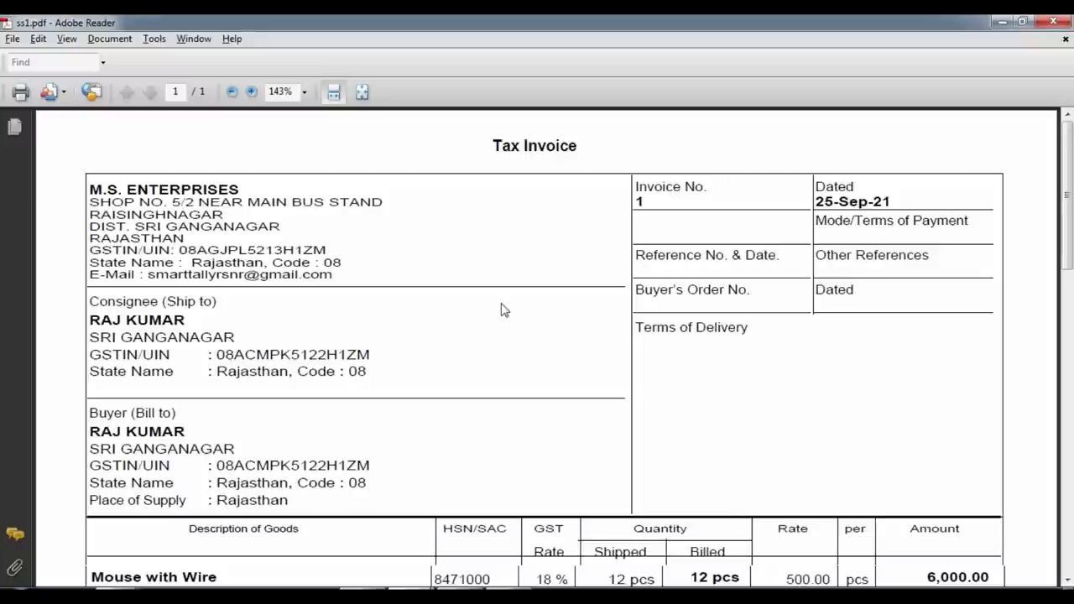
Enter the sale entry date 25-09-2021 in cell B3, checked against the invoice.
scroll(504, 308, "down", 2)
scroll(503, 308, "up", 2)
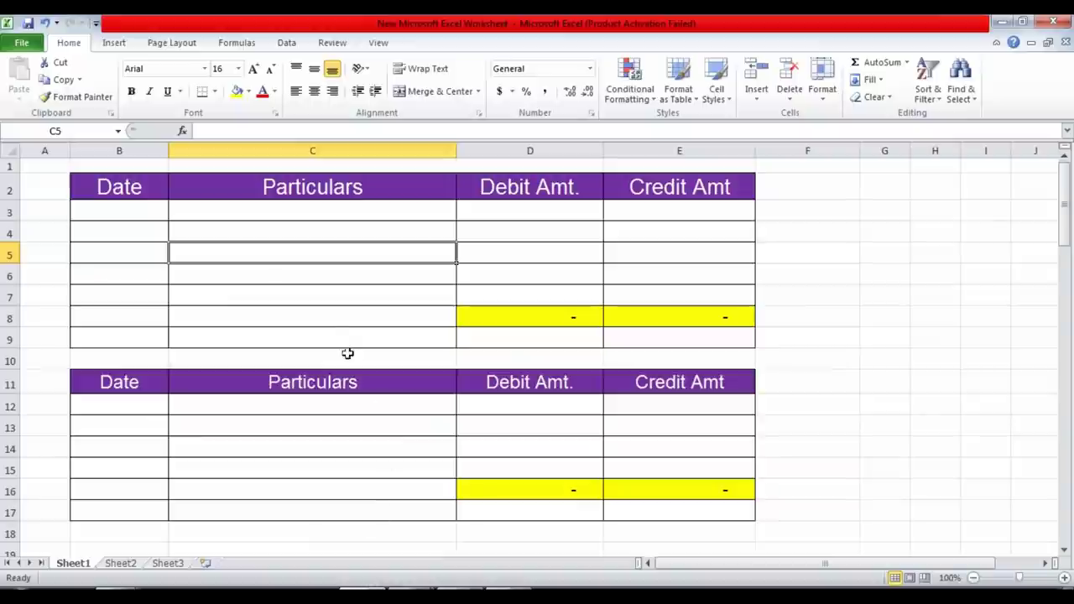
left_click(316, 315)
left_click(326, 212)
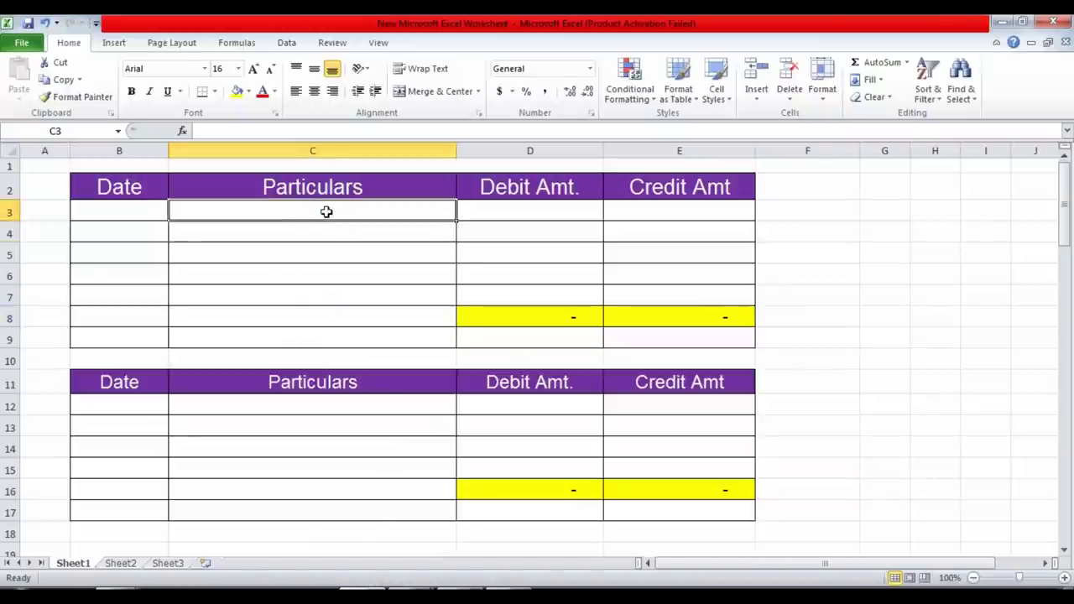
key("Left")
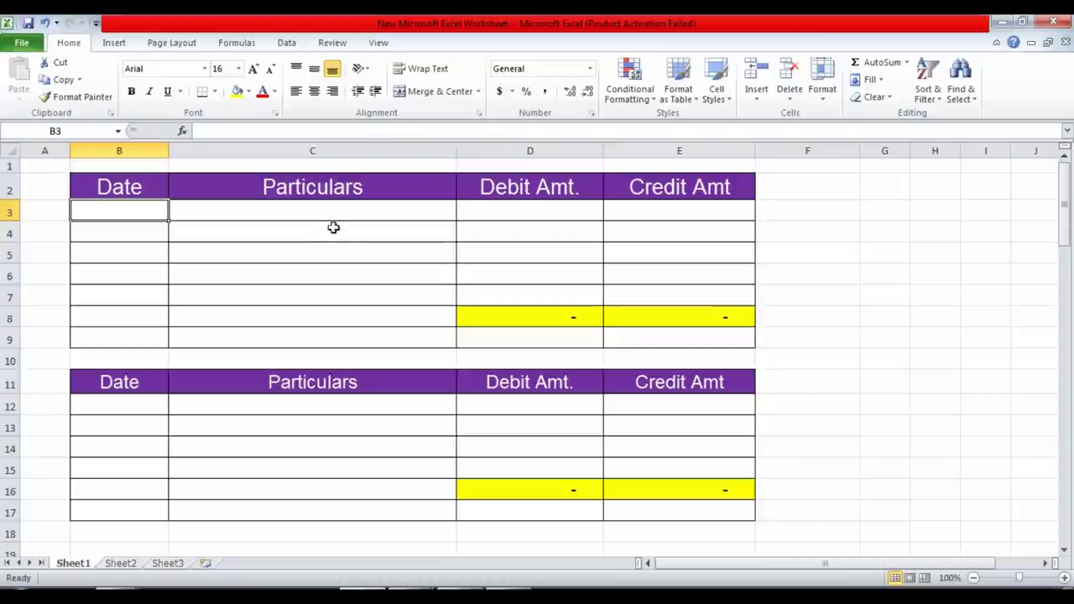
left_click_drag(282, 218, 168, 216)
left_click(140, 214)
key("alt+Tab")
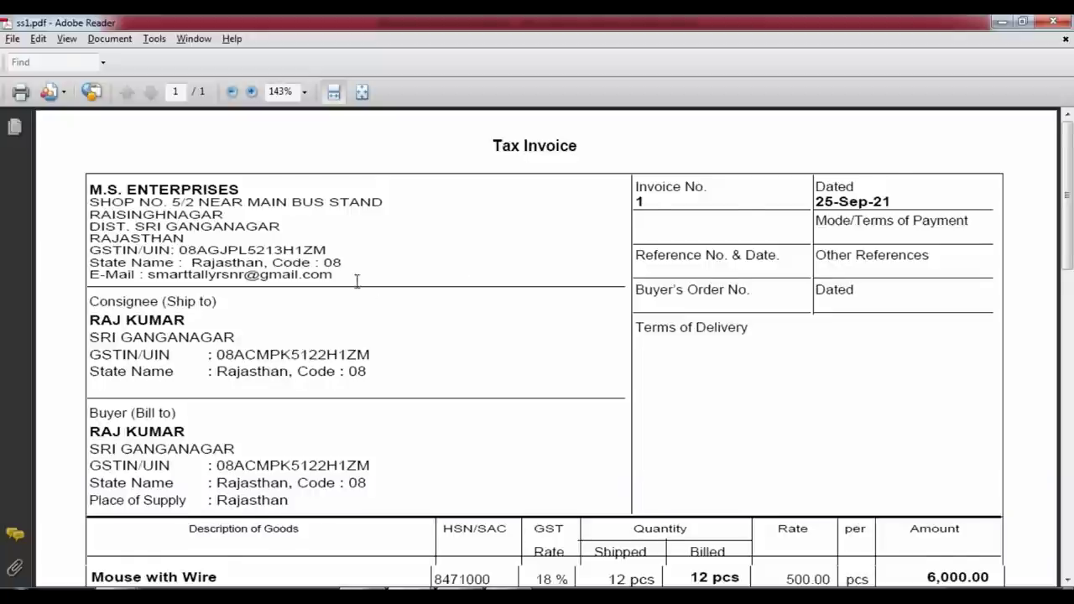
scroll(357, 278, "down", 2)
key("alt+Tab")
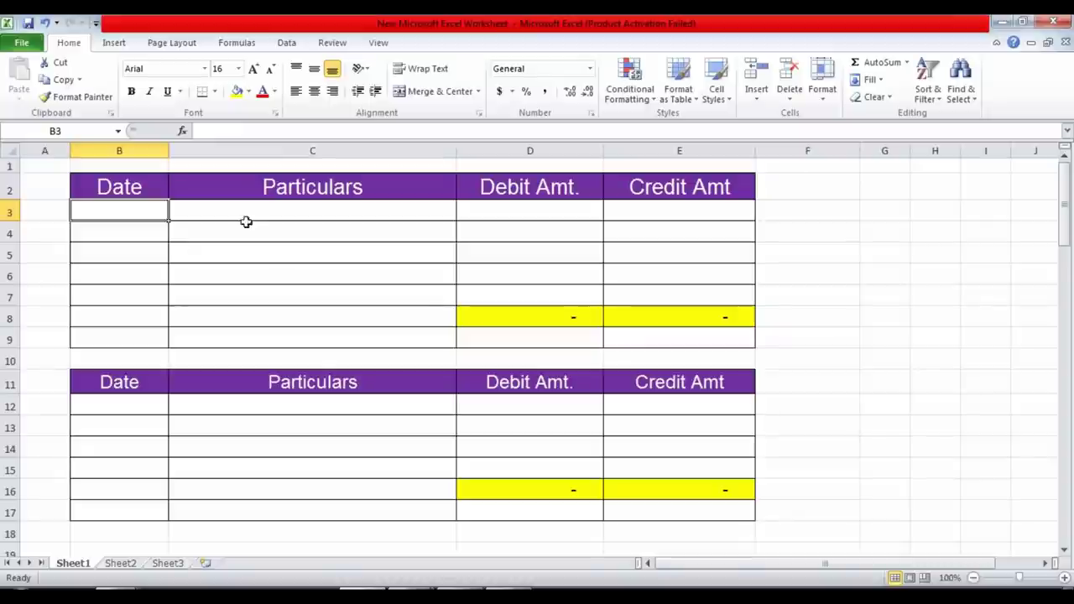
key("alt+Tab")
scroll(1025, 266, "up", 4)
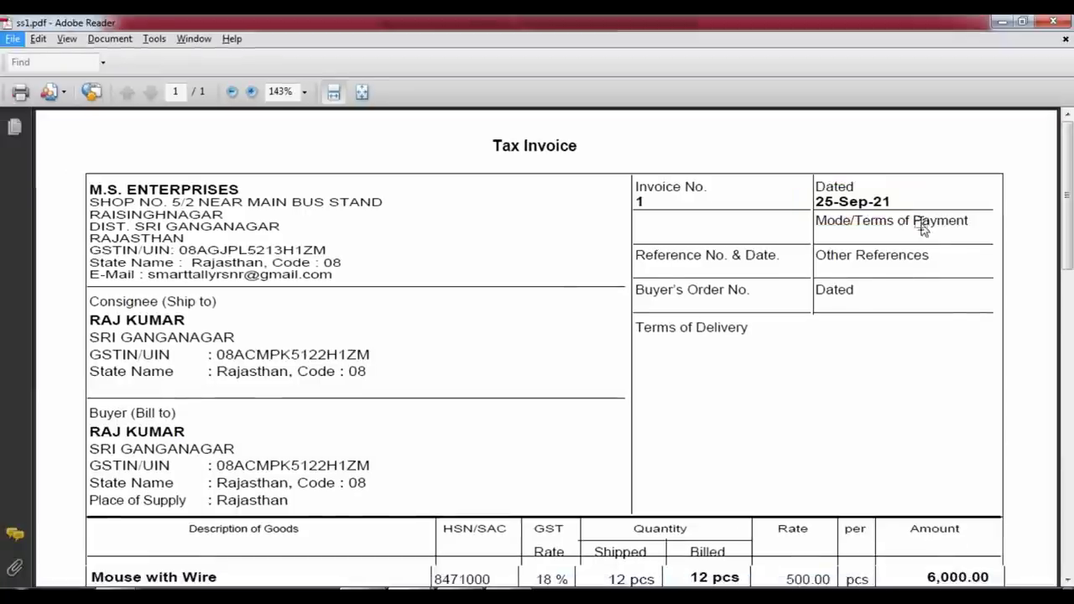
key("alt+Tab")
type("250")
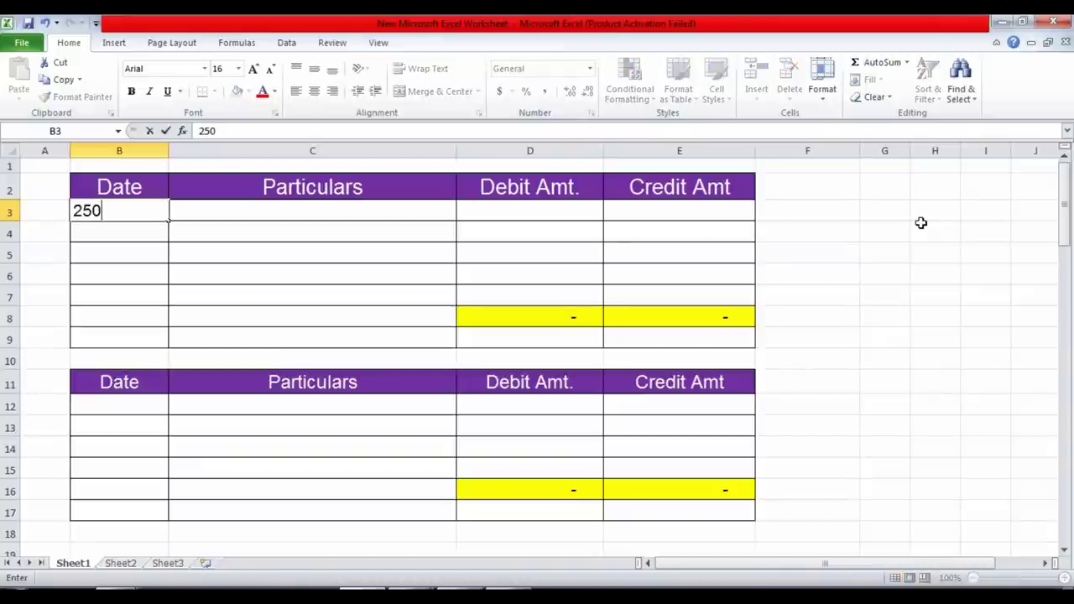
key("BackSpace")
type("-09-2021")
key("Return")
Enter the customer's debit line in C3 with the 19,824.00 invoice total in D3.
key("Up")
key("Right")
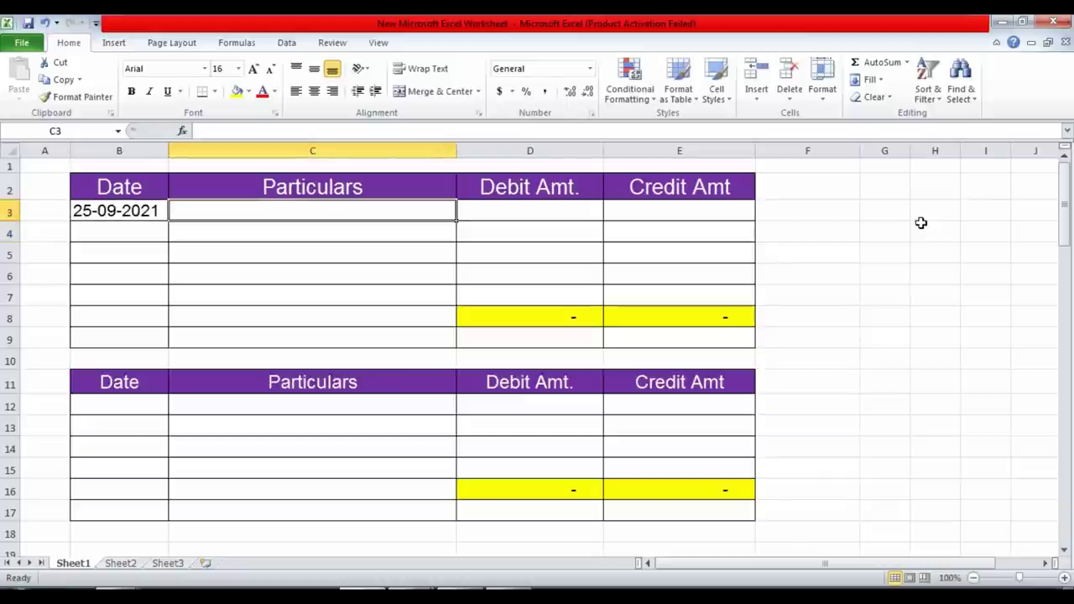
key("alt+Tab")
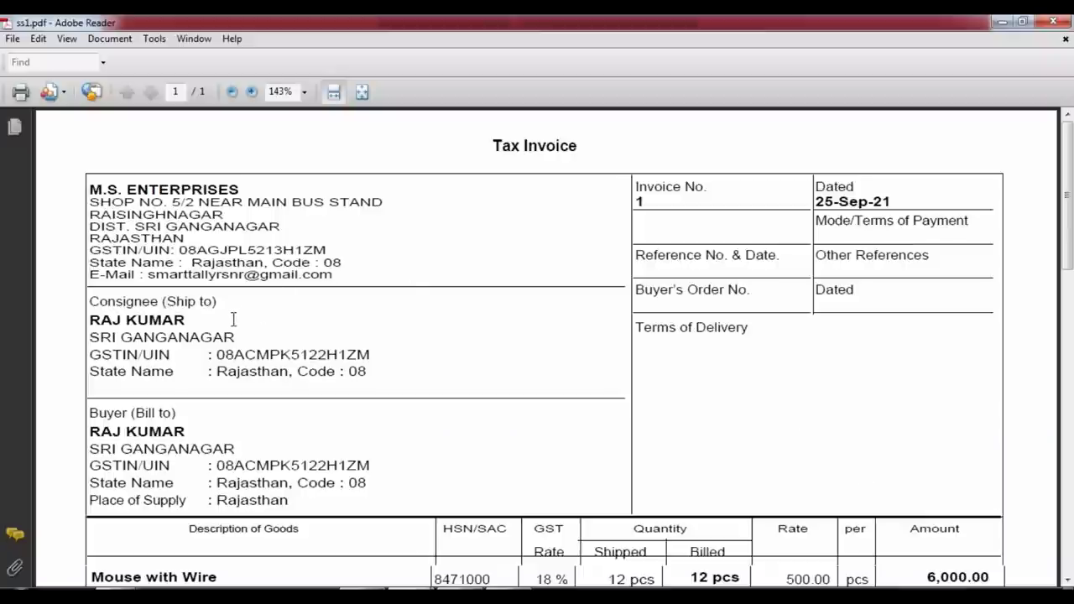
key("alt+Tab")
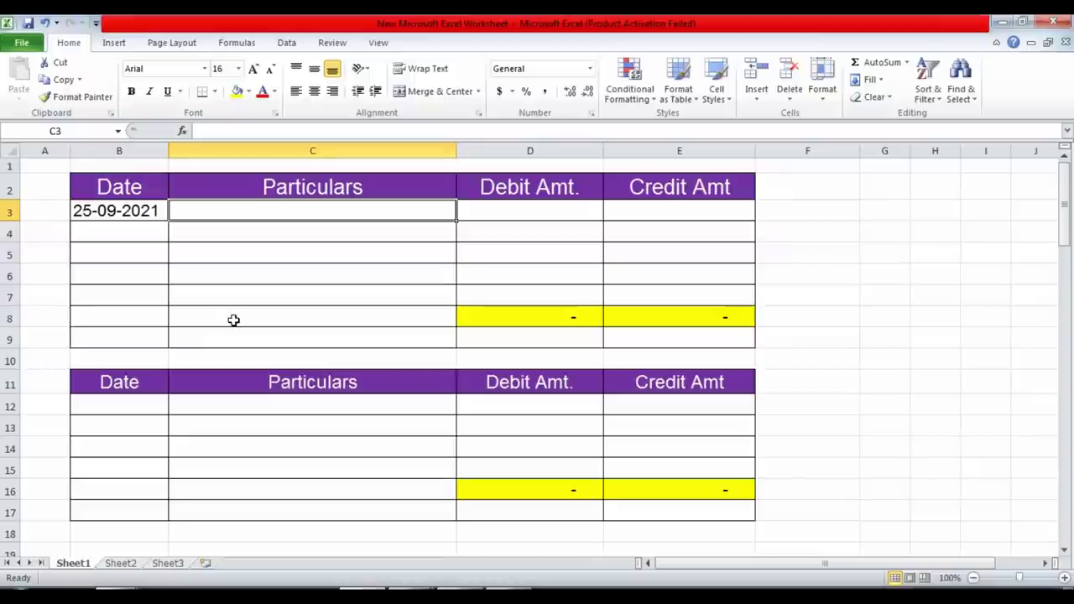
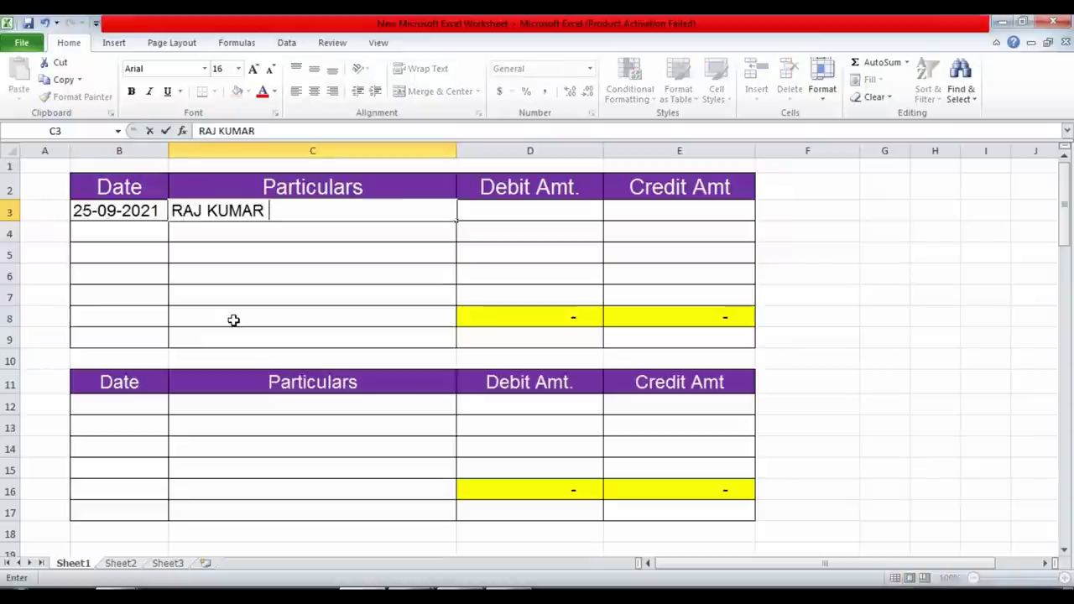
type("A/C DR")
key("Return")
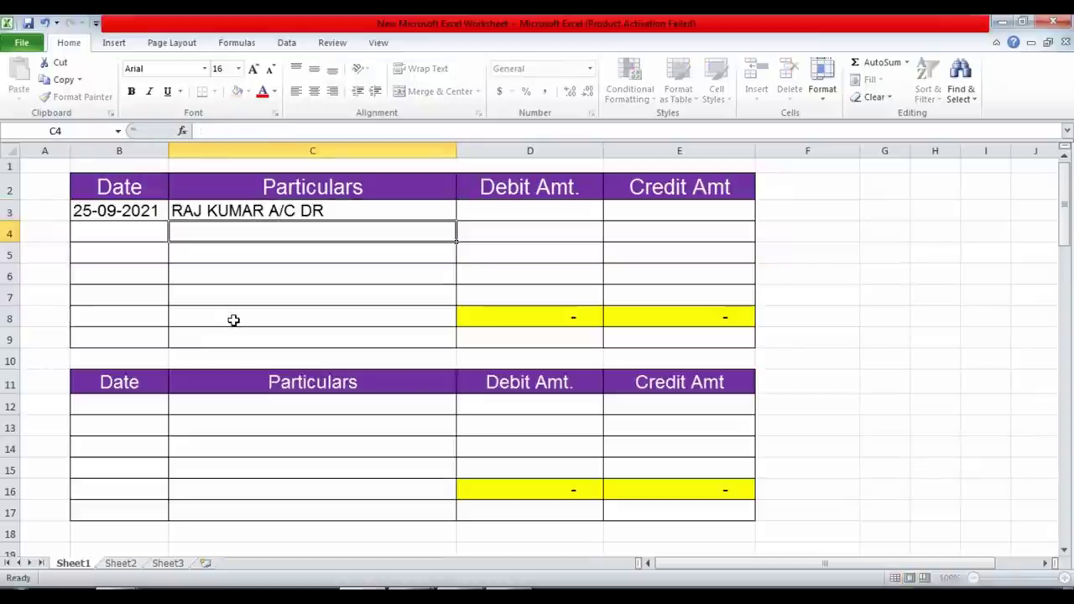
key("Up")
key("Right")
key("alt+Tab")
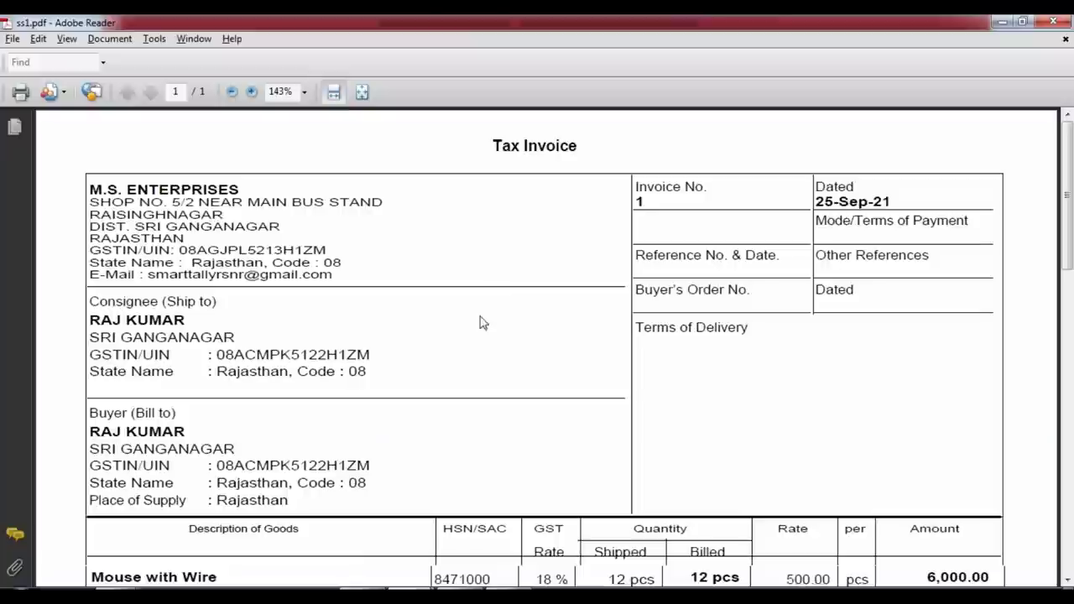
scroll(484, 336, "down", 10)
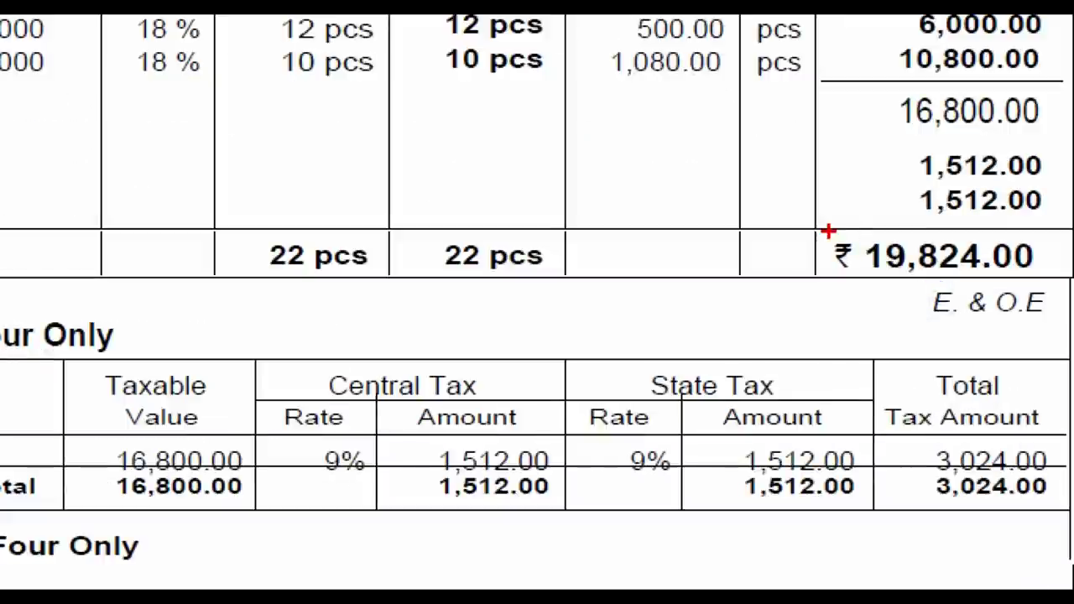
left_click_drag(827, 232, 1041, 290)
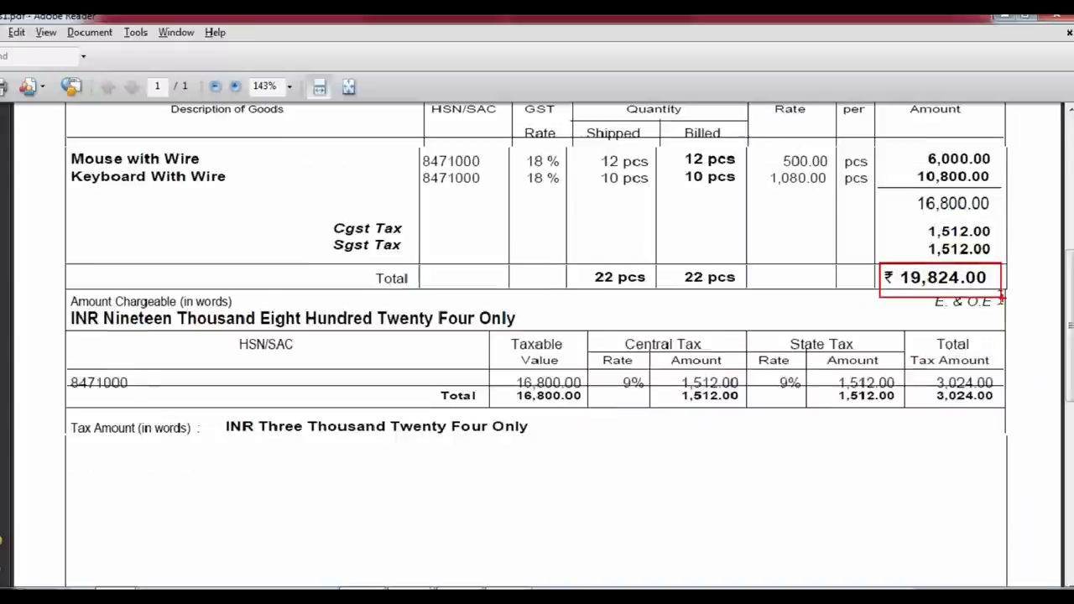
key("alt+Tab")
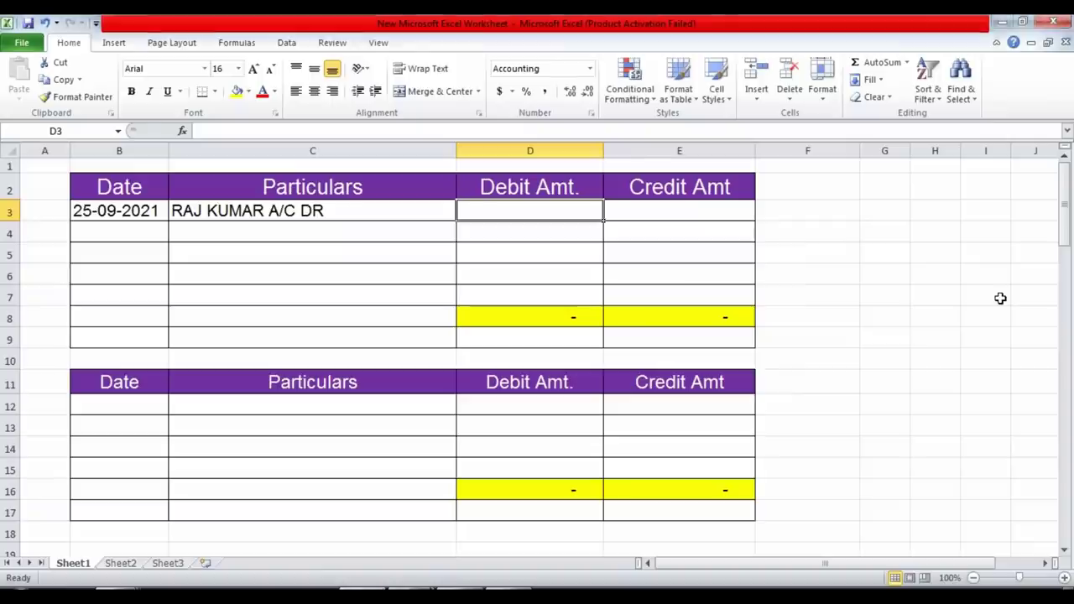
type("19824")
key("Return")
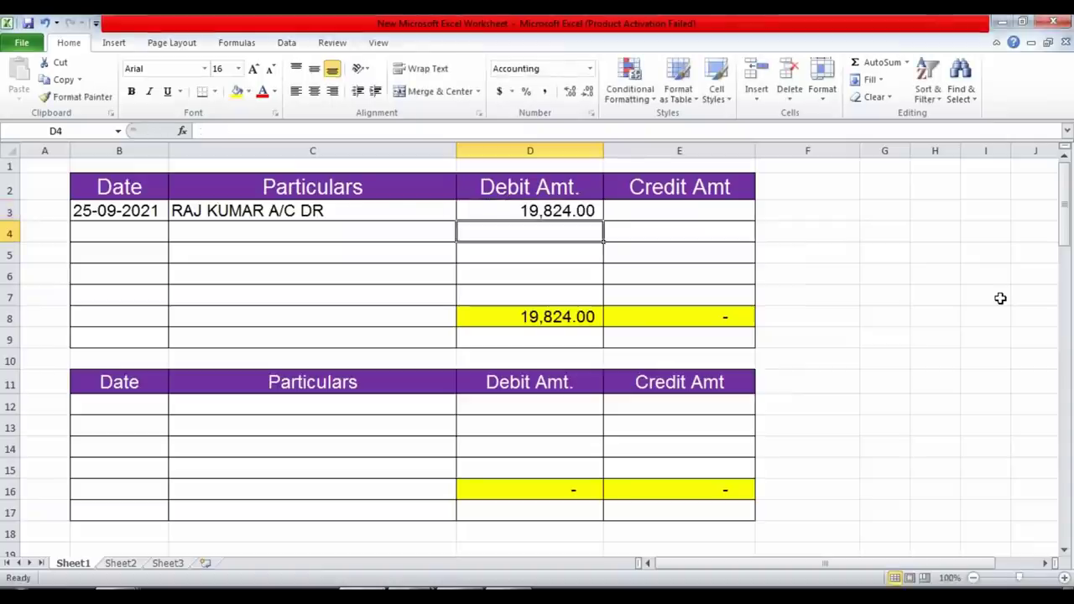
Add the TO COM PARTS GST 18% SALE line with a 16,800.00 credit in E4.
key("Left")
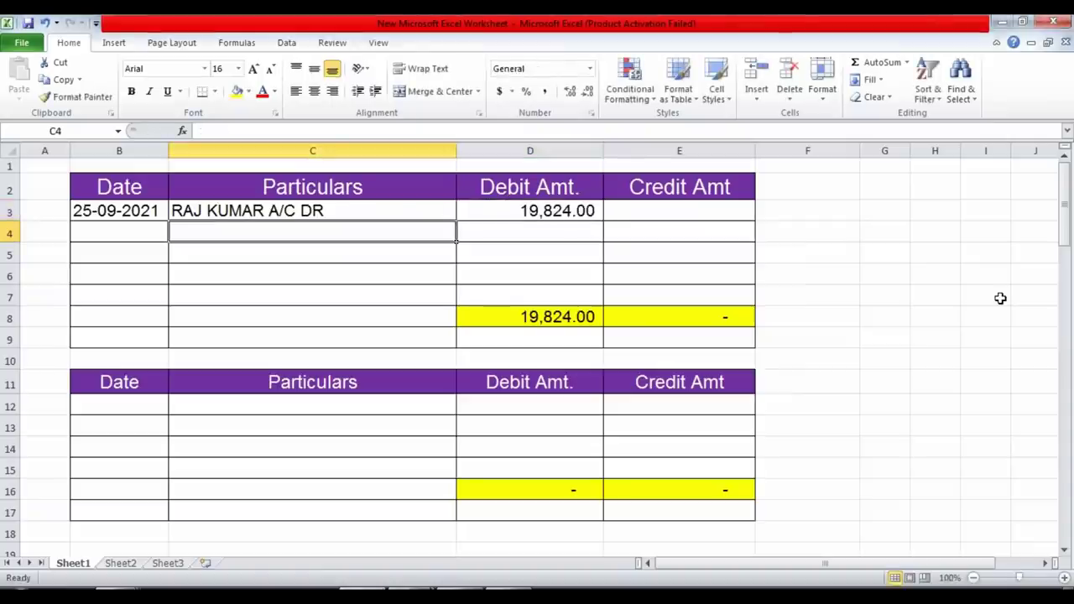
type("TO C")
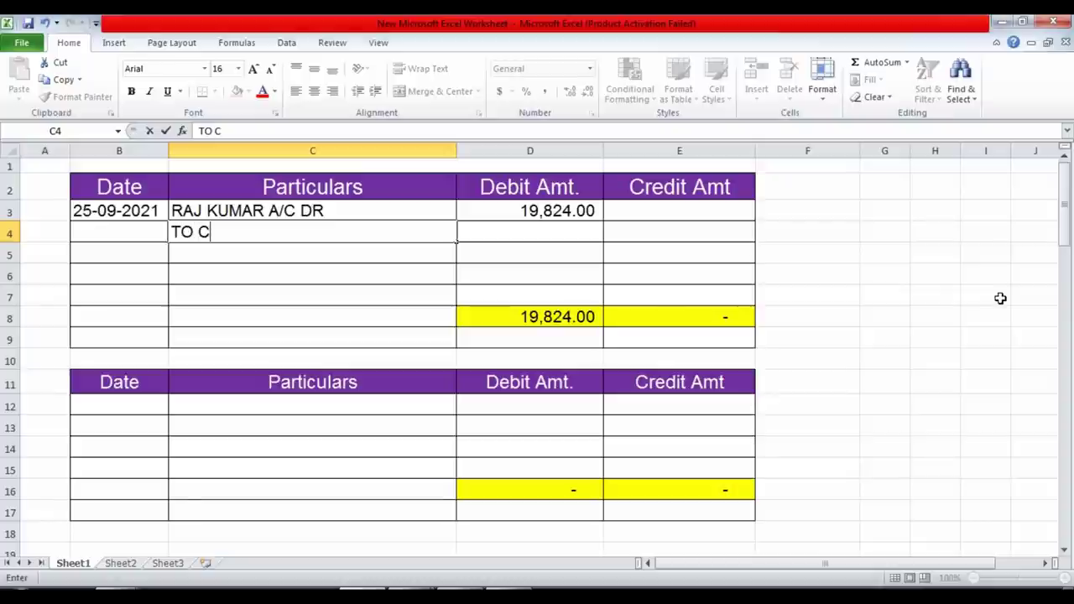
type("OM PA")
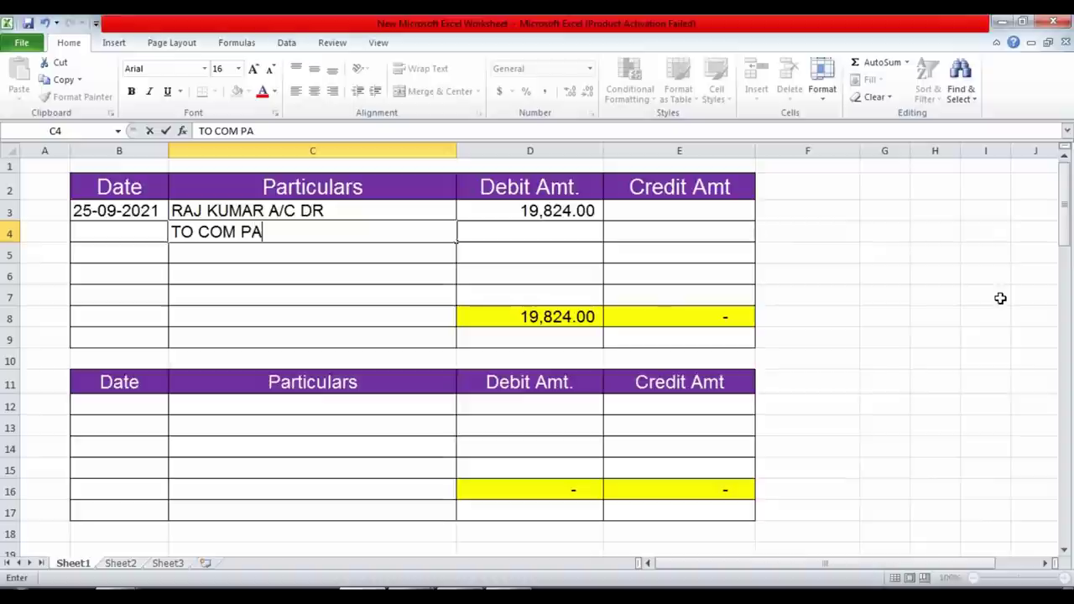
type("RTS GST 1")
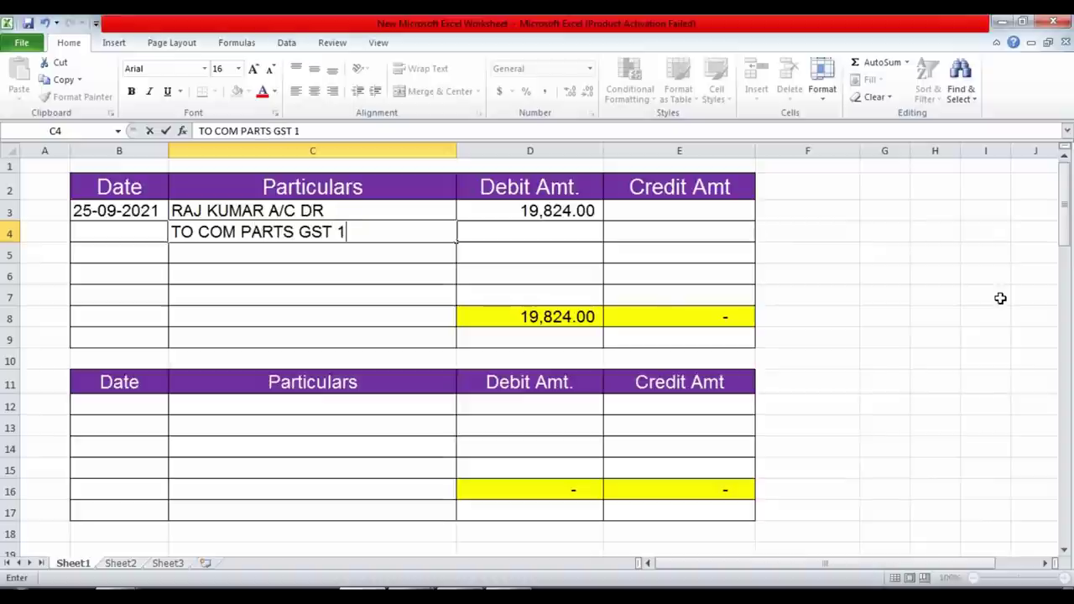
type("8% SA")
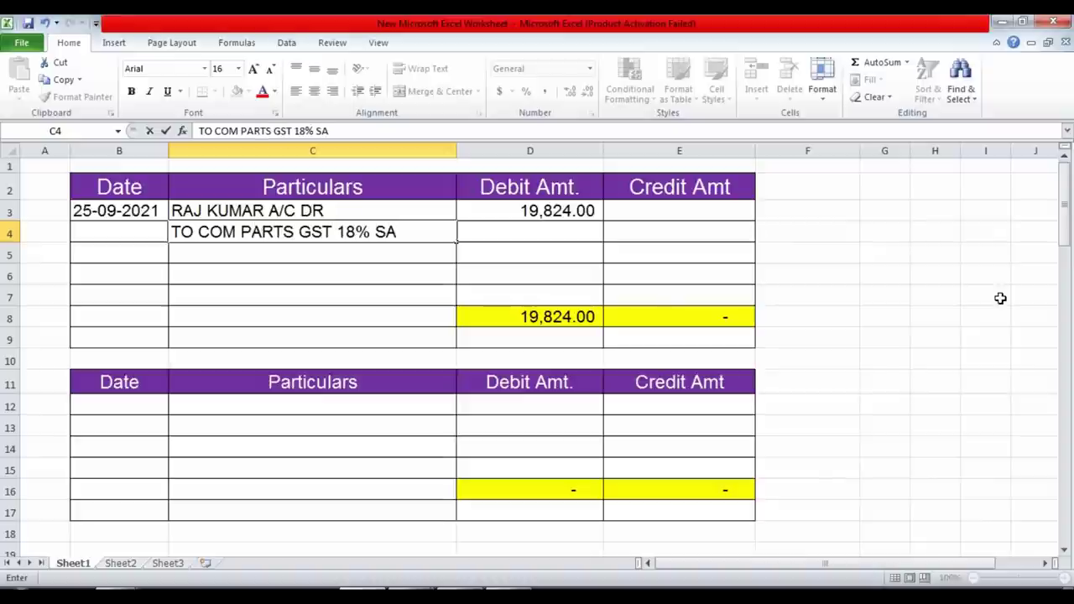
type("LE")
key("Return")
key("Up")
key("Right")
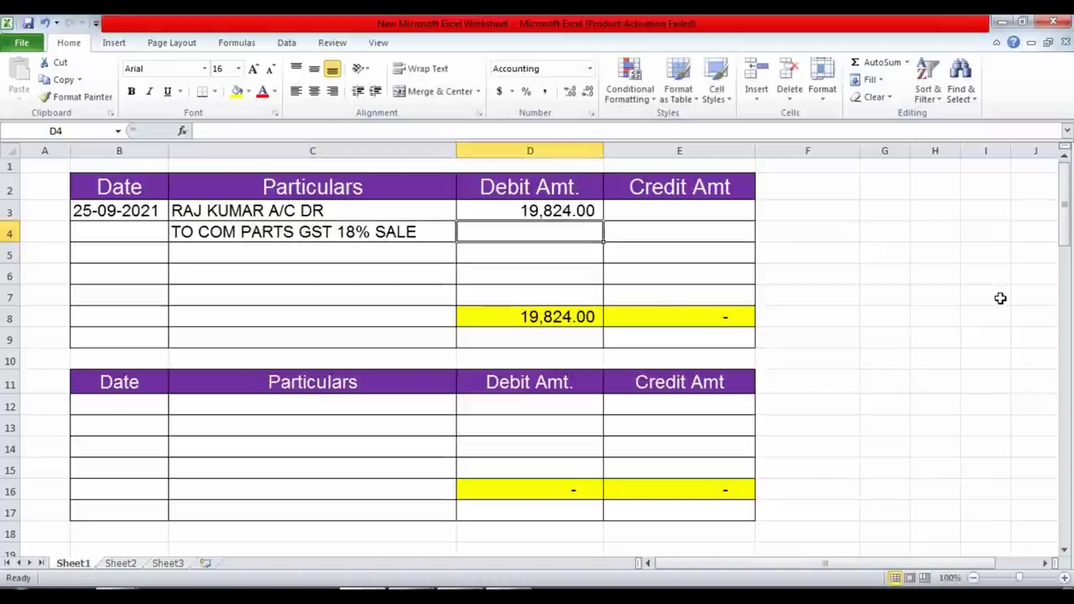
key("alt+Tab")
key("alt+Tab")
key("Right")
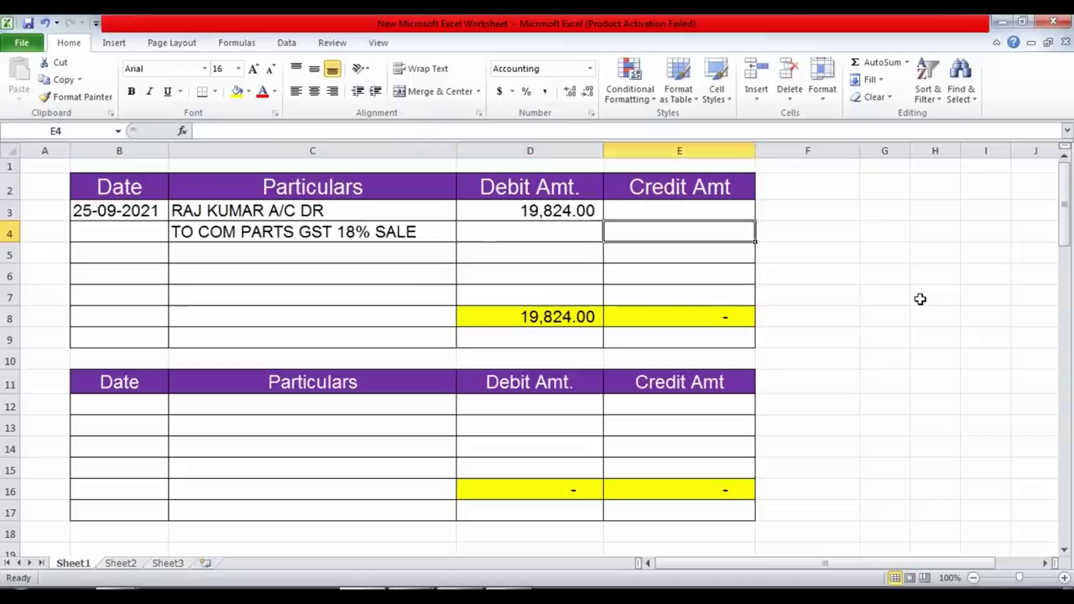
key("alt+Tab")
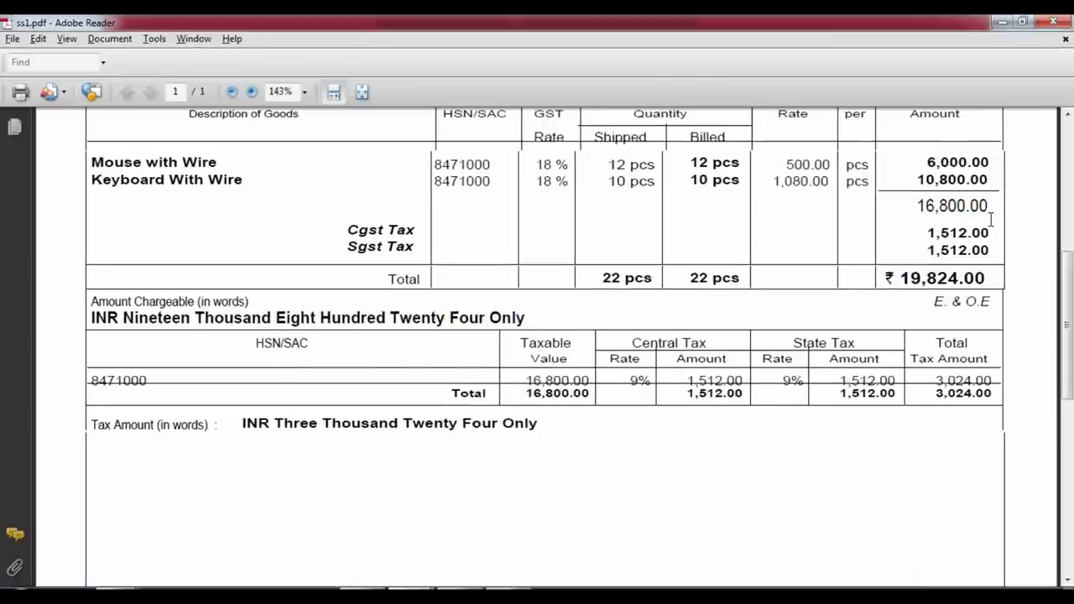
key("alt+Tab")
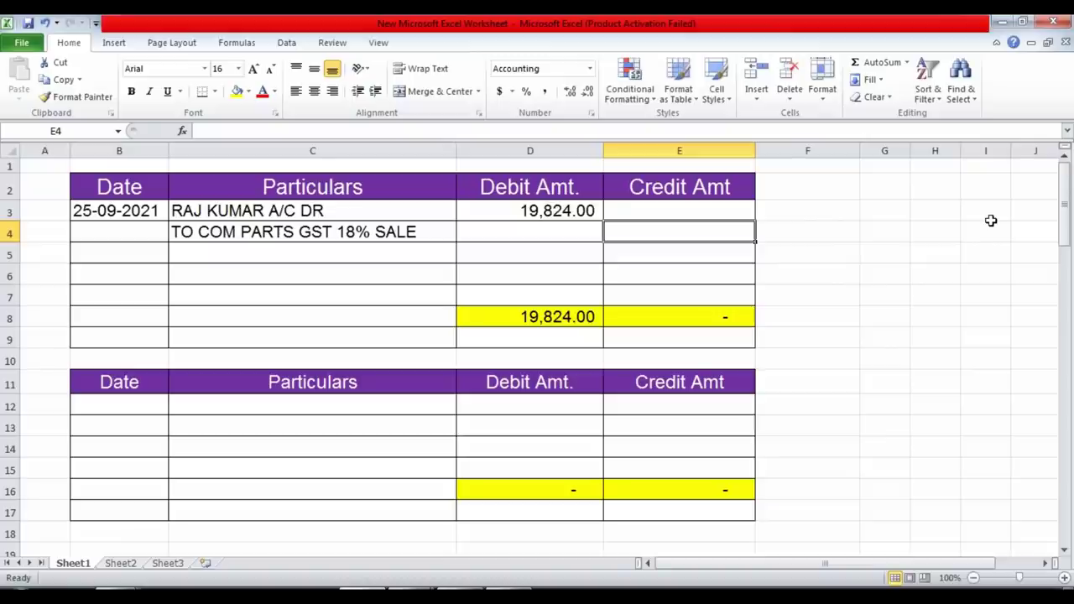
type("16,800")
key("Return")
Add the TO CGST TAX line with a 1,512.00 credit in E5.
key("Left")
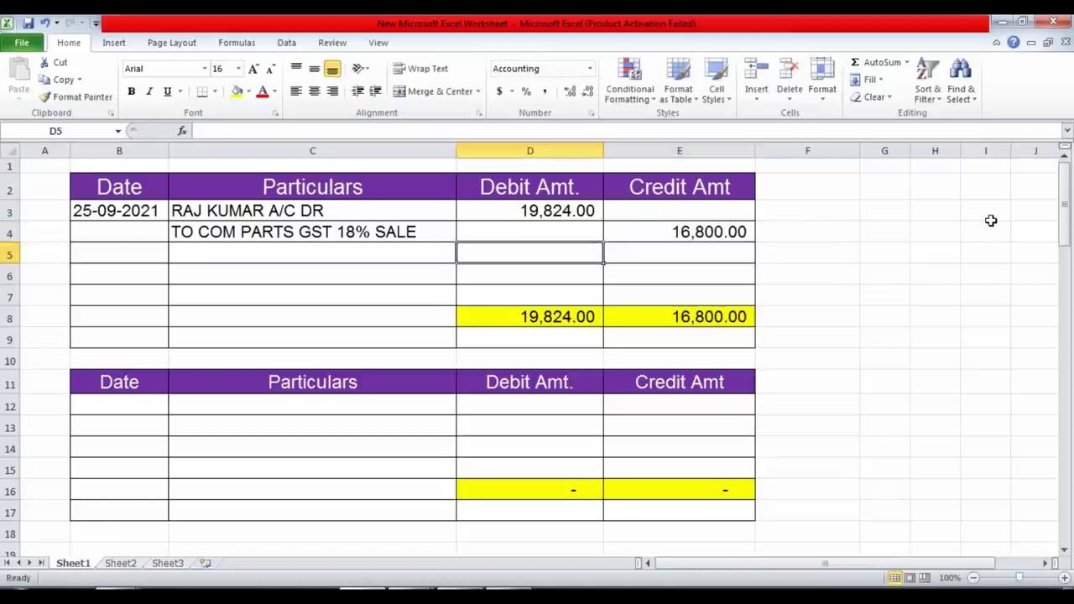
key("Left")
type("TO ")
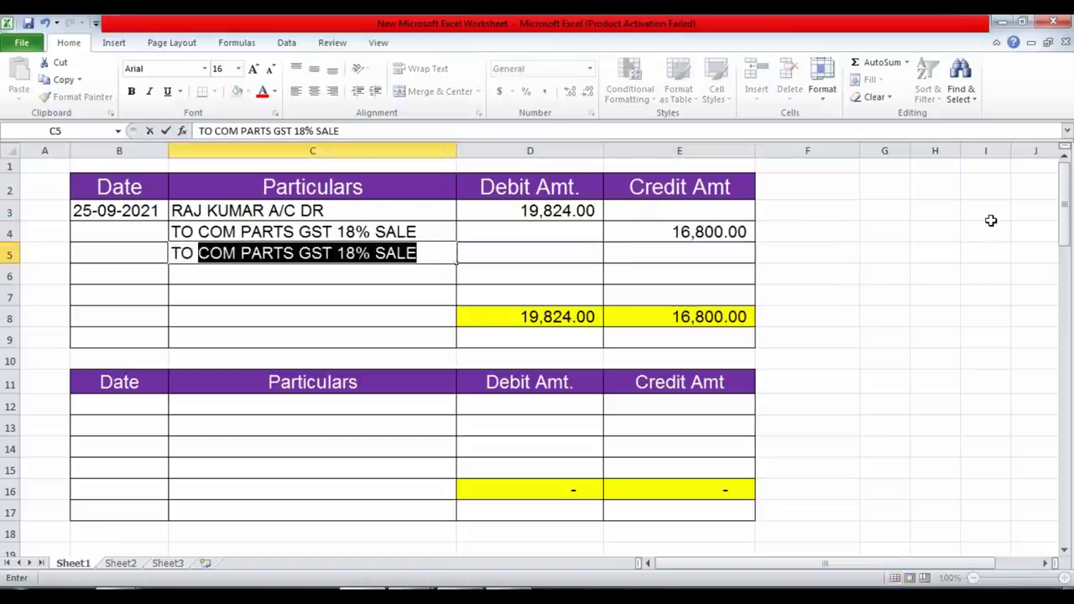
type("CGST TAX")
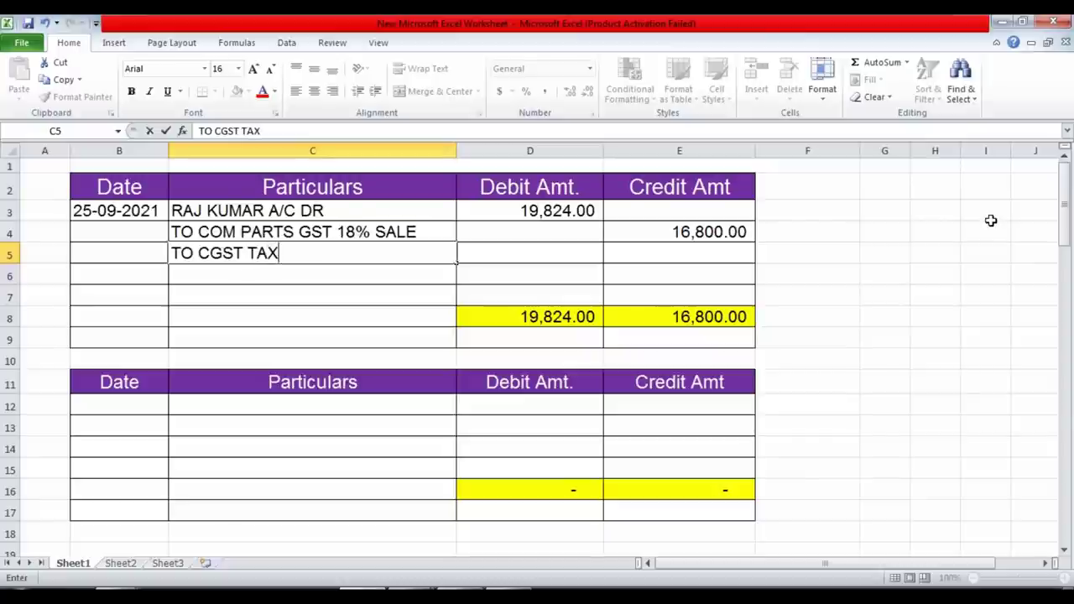
key("Tab")
key("alt+Tab")
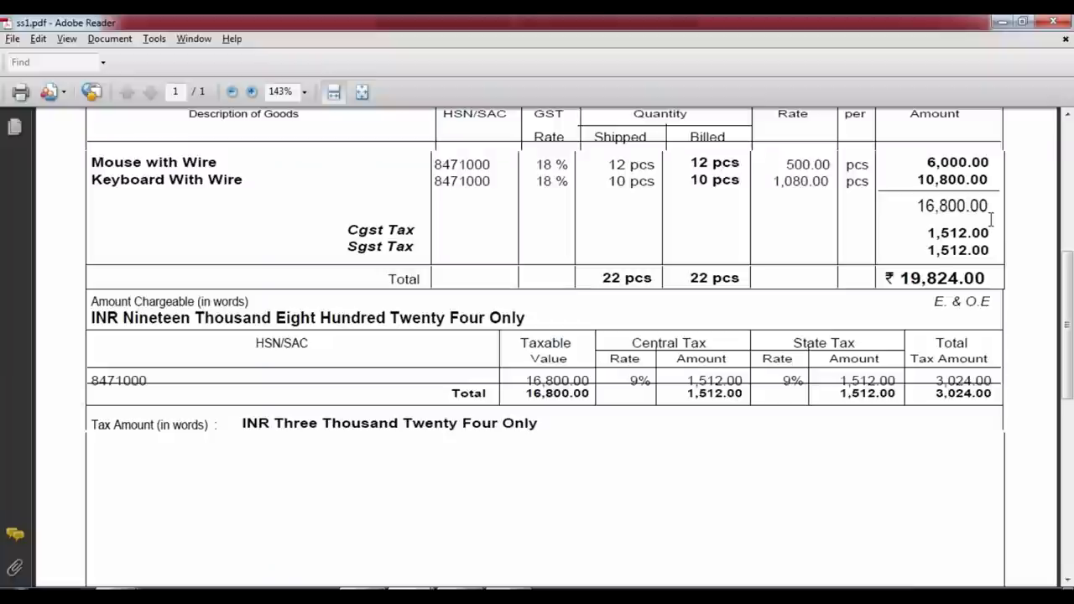
key("alt+Tab")
type("1512")
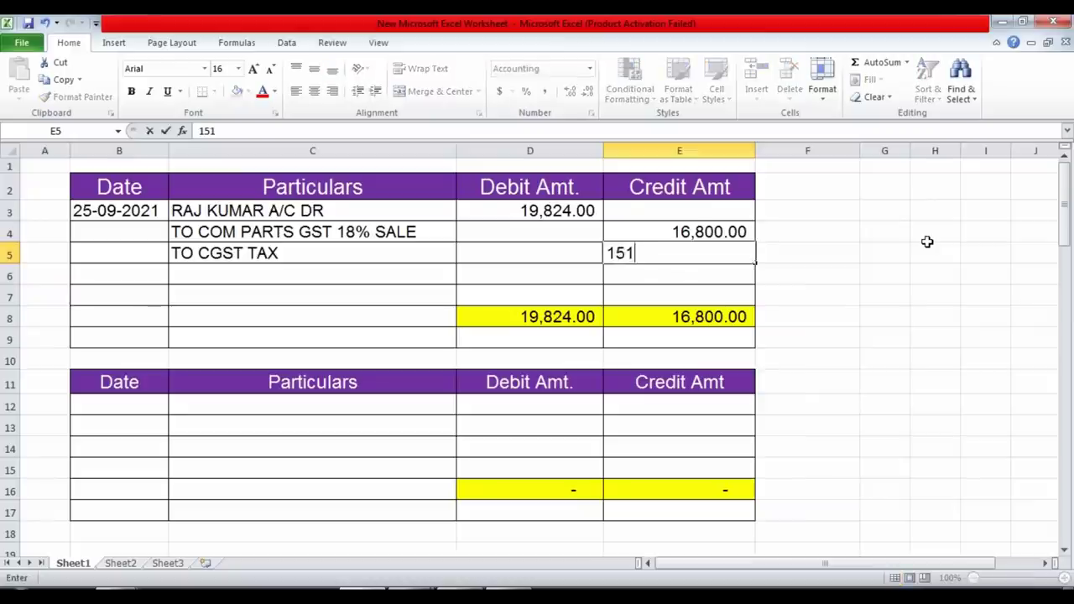
key("Return")
Add TO SGST TAX at 1,512.00 in row 6, balancing both totals at 19,824.00.
key("Left")
key("Left")
type("T")
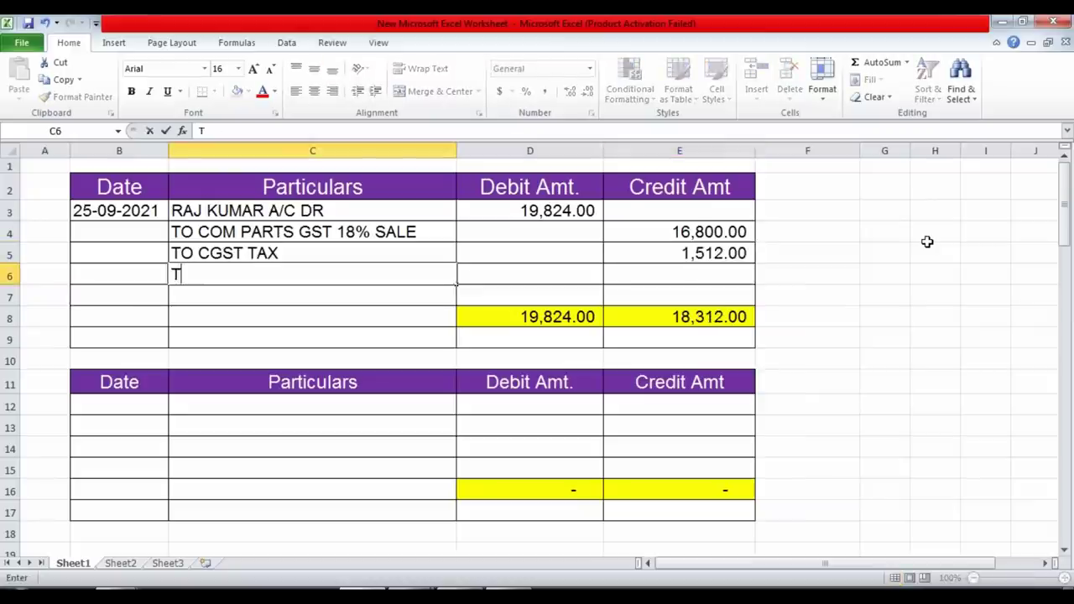
type("O SGC")
key("BackSpace")
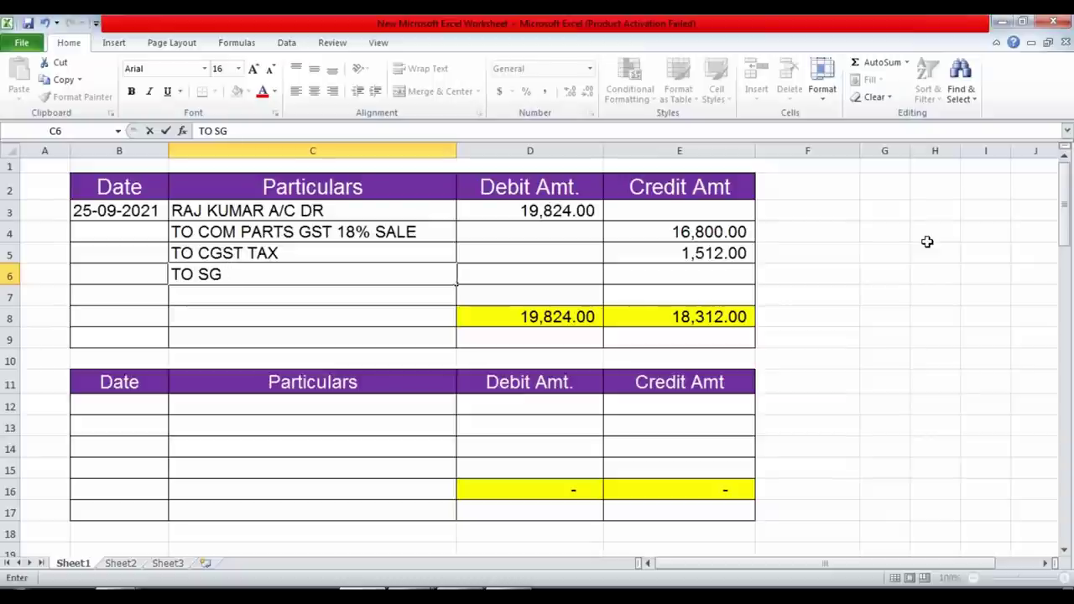
type("ST TAX")
key("Right")
key("Right")
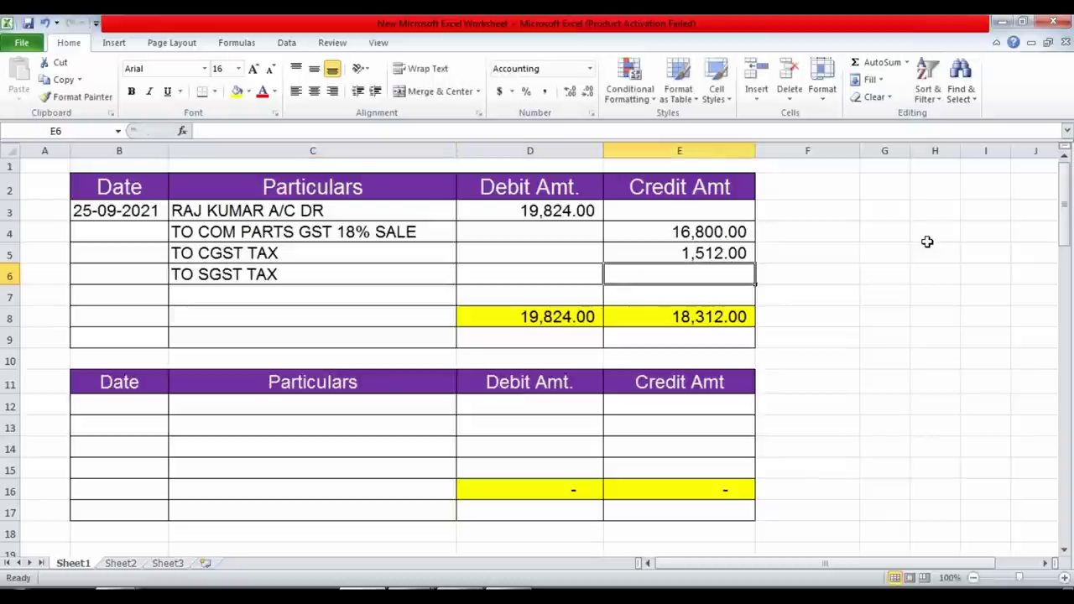
type("1512")
key("Return")
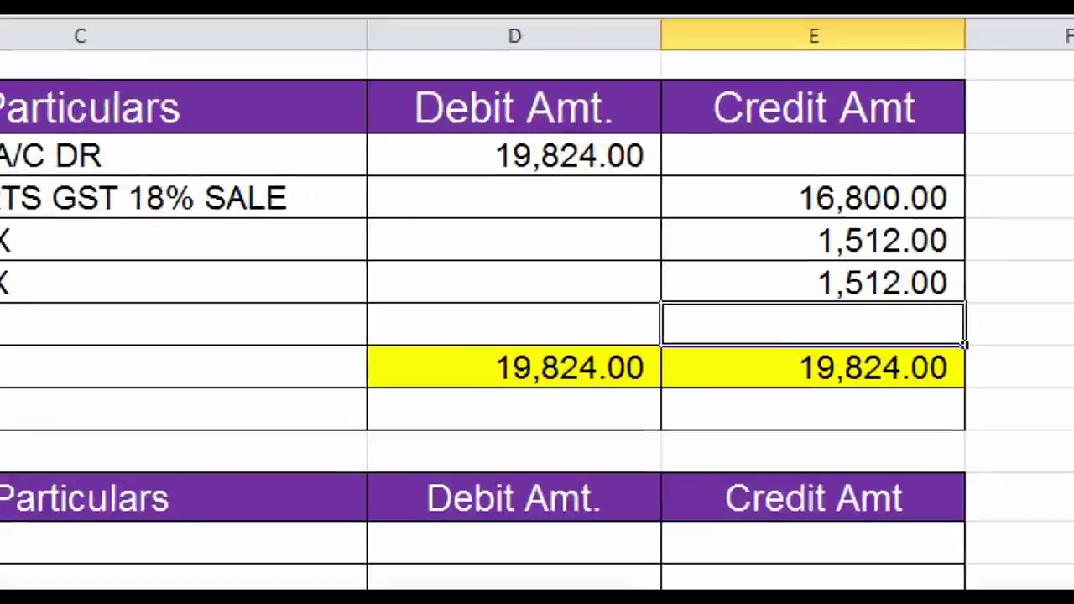
left_click_drag(402, 335, 1003, 401)
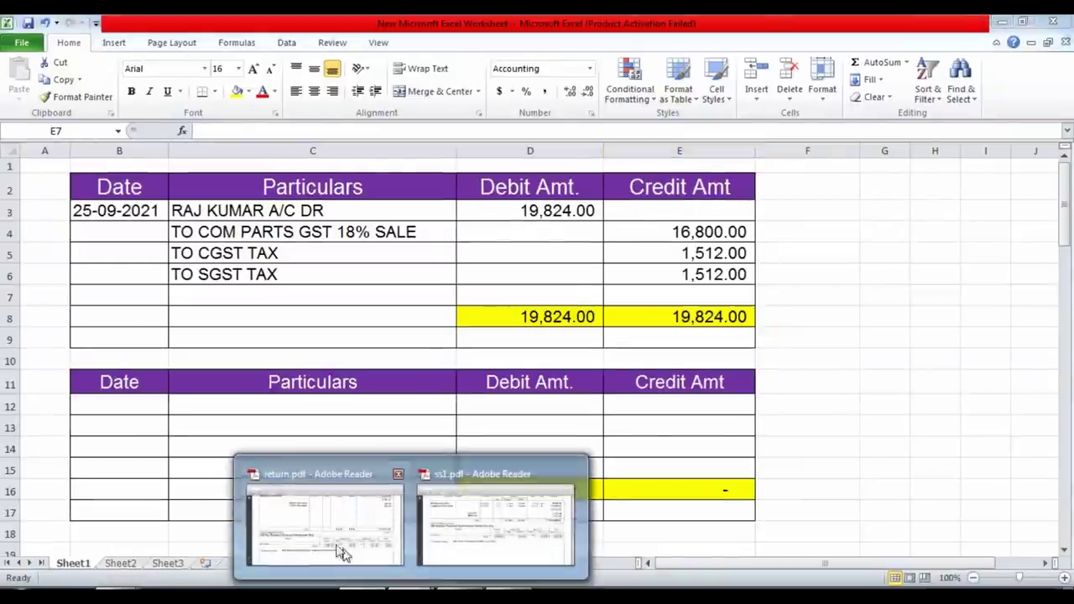
View return.pdf's 4,240.00 goods table and 381.60 CGST and SGST reversals.
left_click(342, 551)
scroll(462, 333, "up", 5)
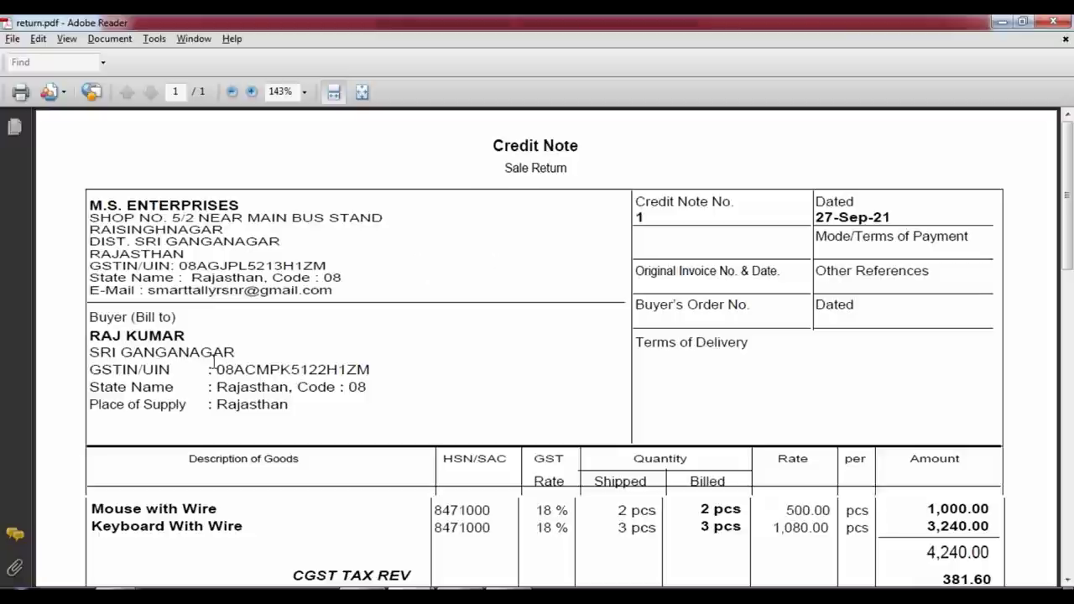
scroll(215, 361, "down", 7)
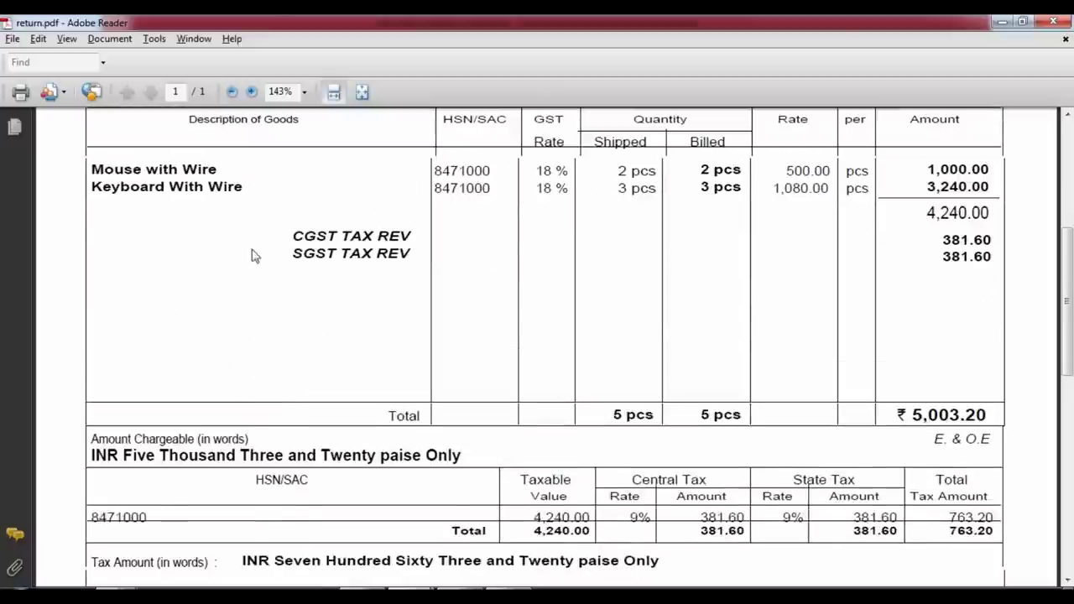
Enter the return entry date 27-9-2021 in the second journal table.
key("alt+Tab")
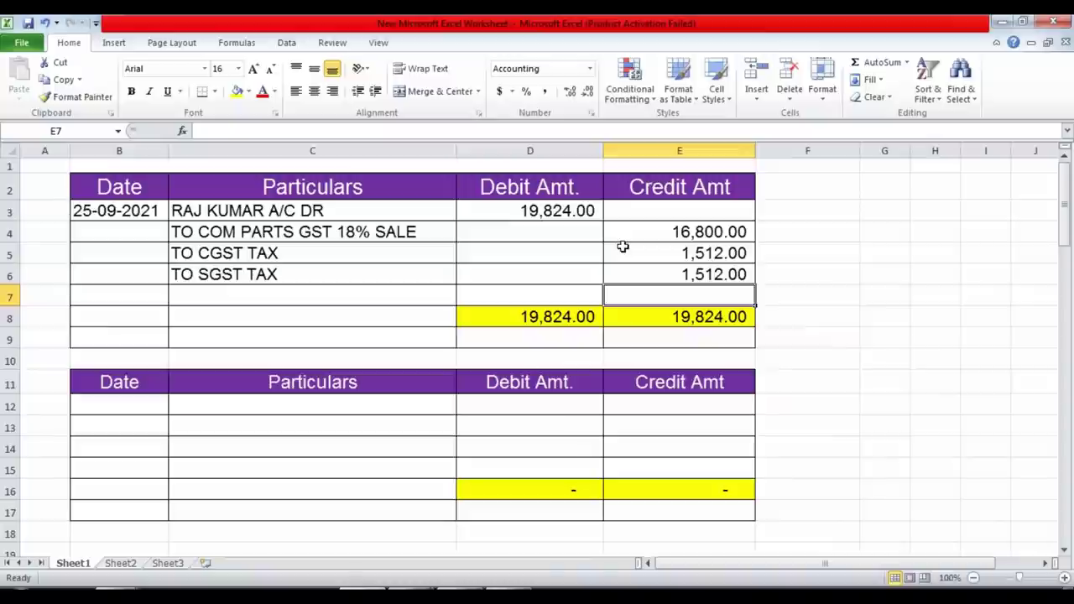
key("Left")
key("Down")
key("Down")
key("Down")
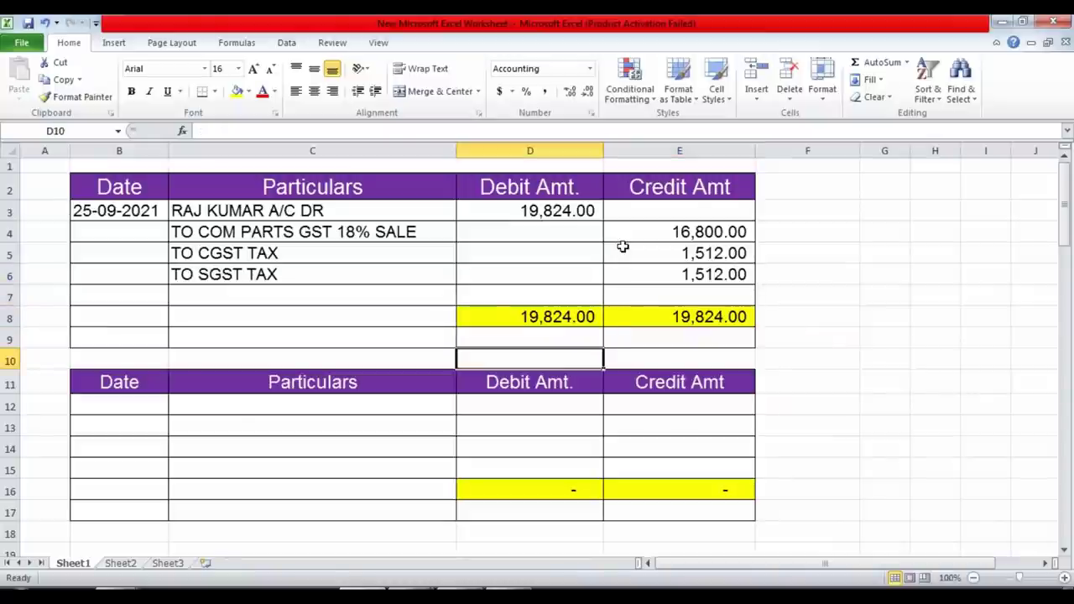
key("Down")
key("Left")
key("Down")
key("Left")
type("27-")
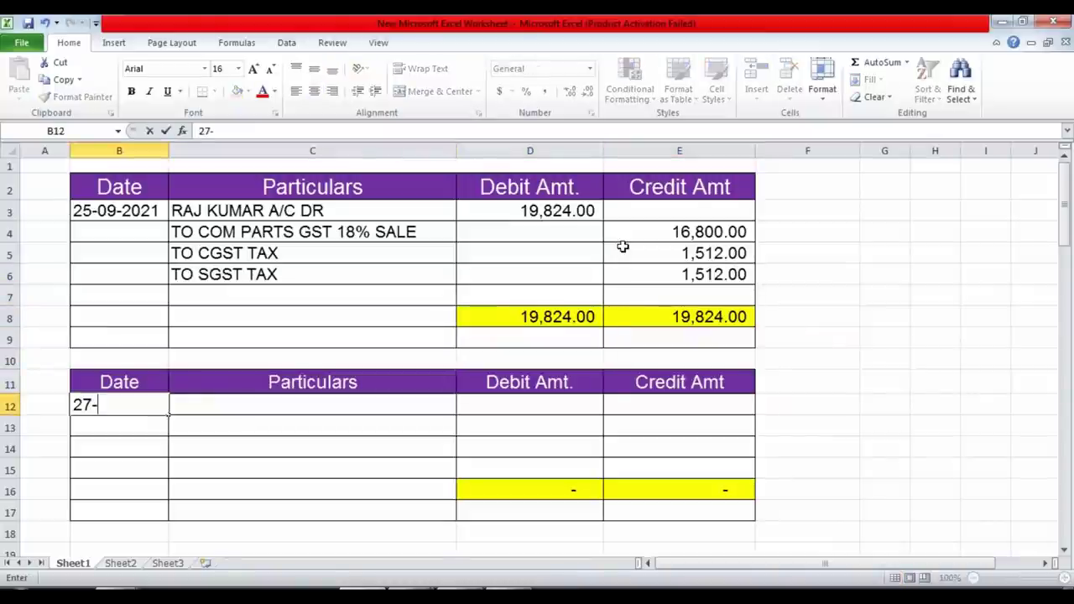
type("9-2021")
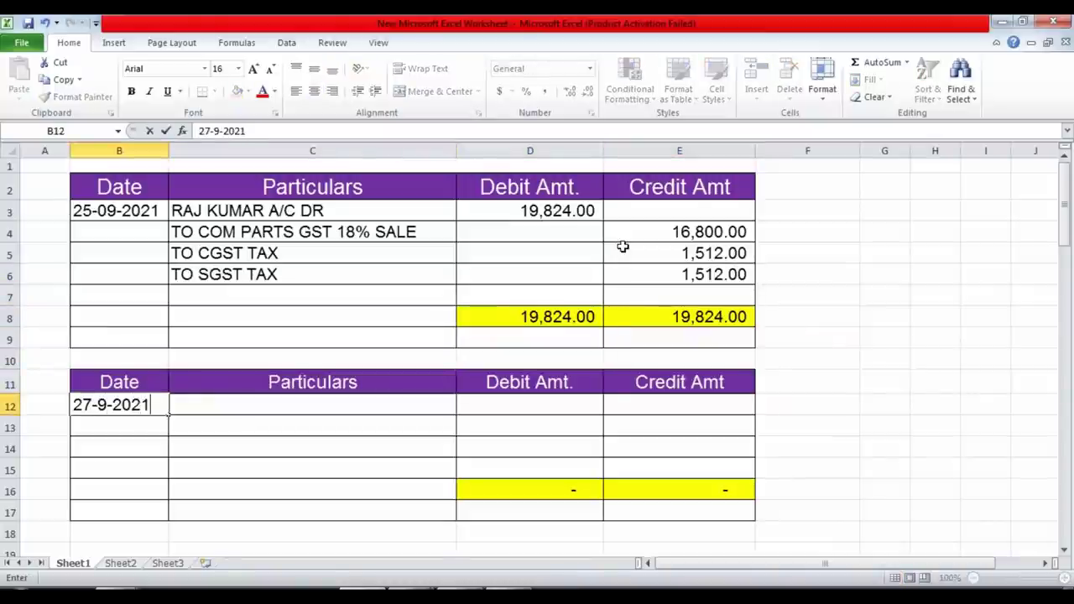
key("Right")
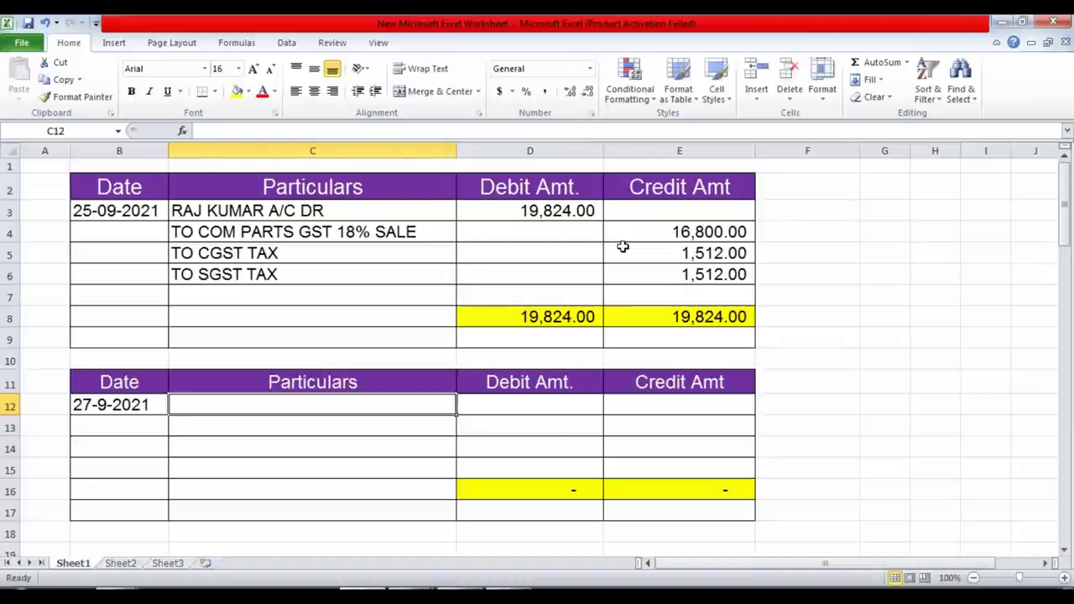
Enter COM PARTS GST 18% SALE RET as the return's first particulars line.
left_click(311, 231)
left_click(235, 406)
type("COM PARTS GST")
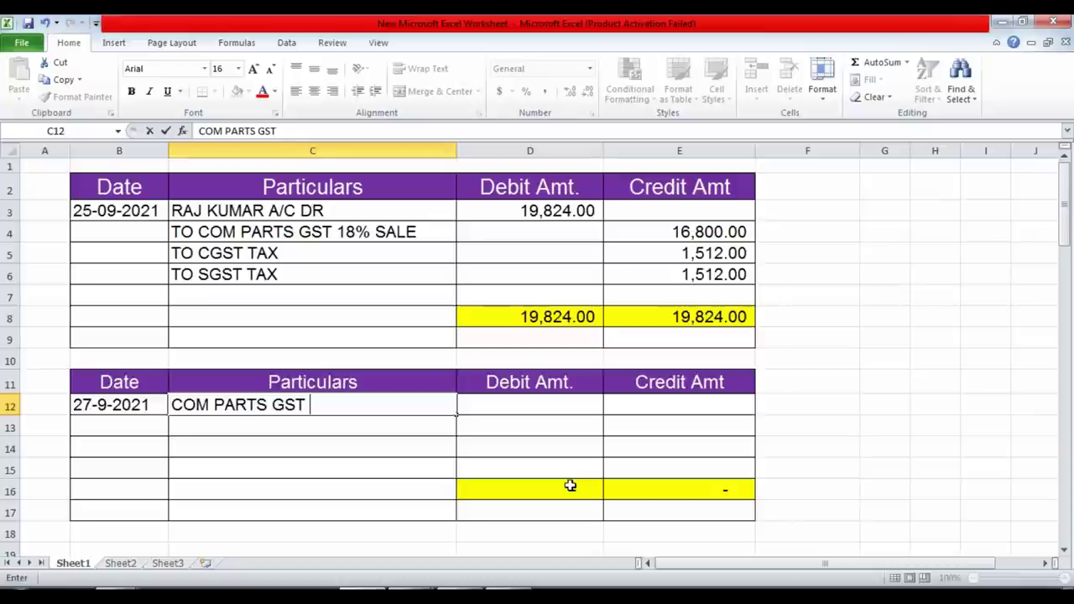
type(" 18% SALE RET")
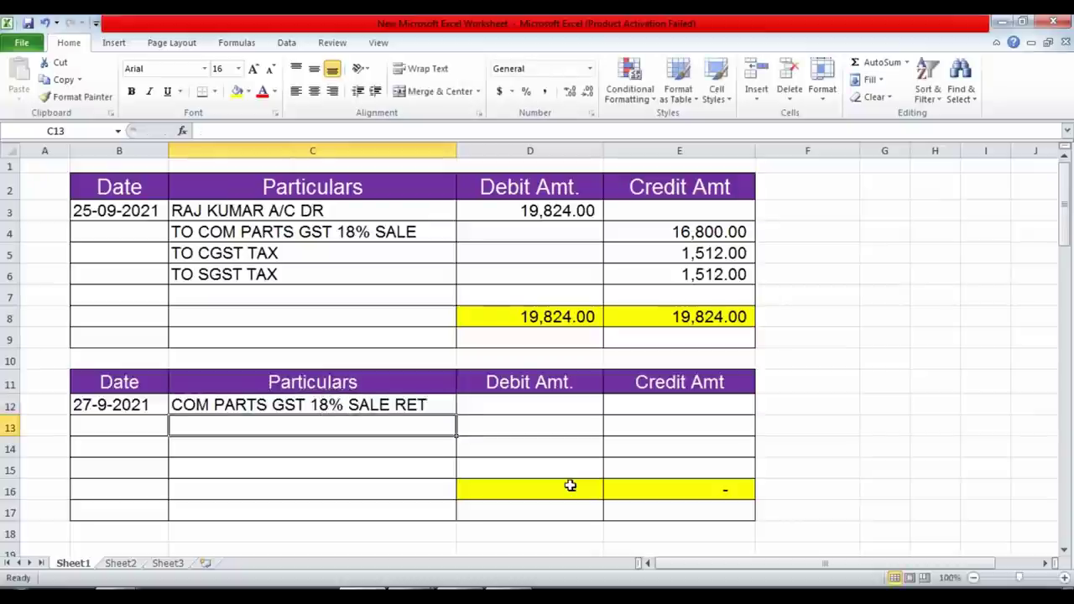
key("Tab")
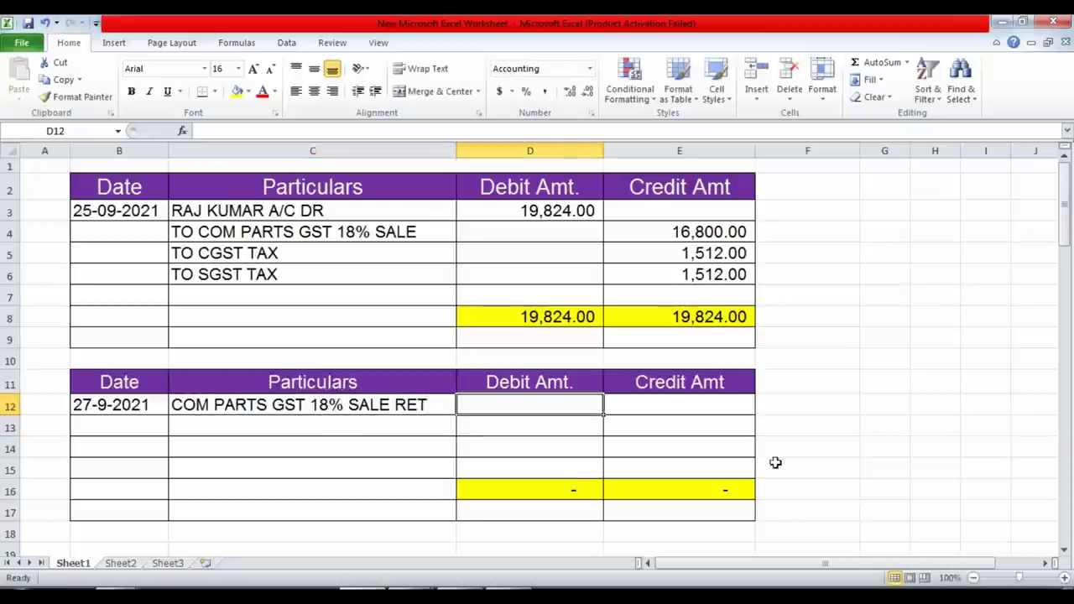
key("alt+Tab")
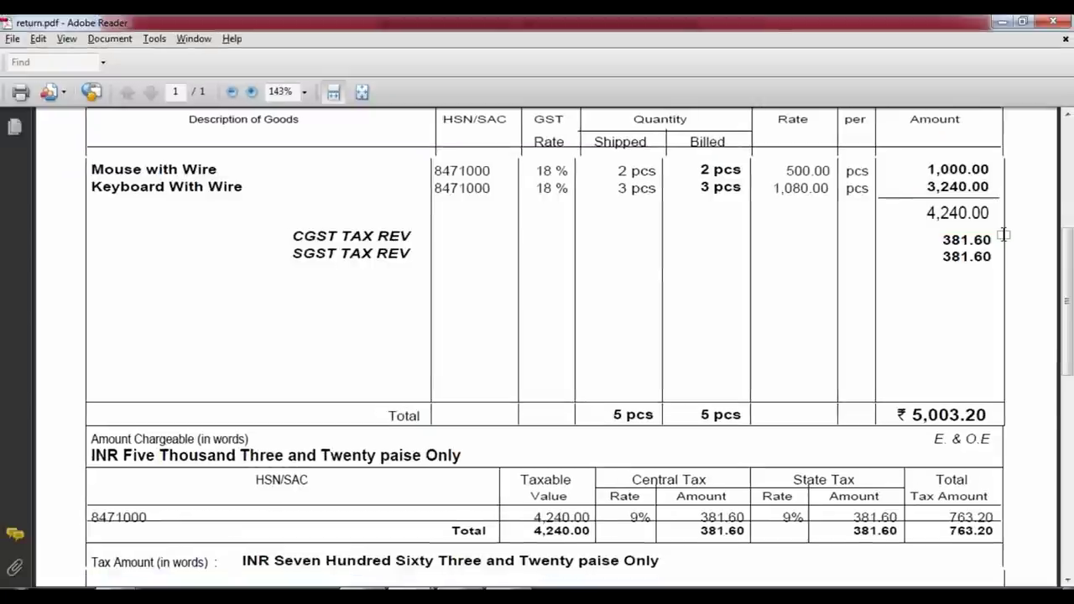
key("alt+Tab")
type("4240")
key("Return")
key("Left")
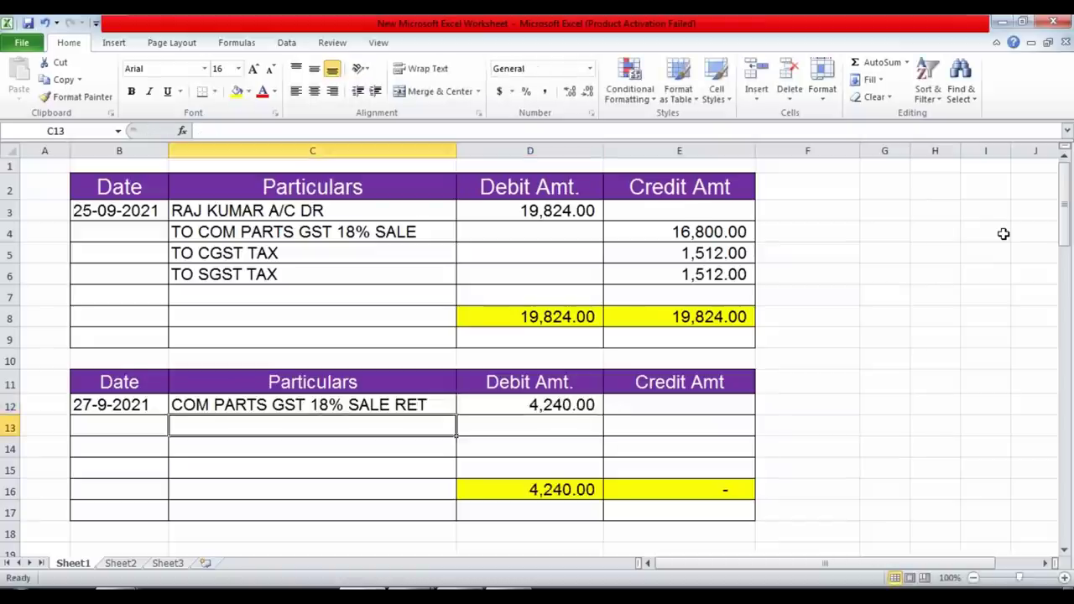
type("CG")
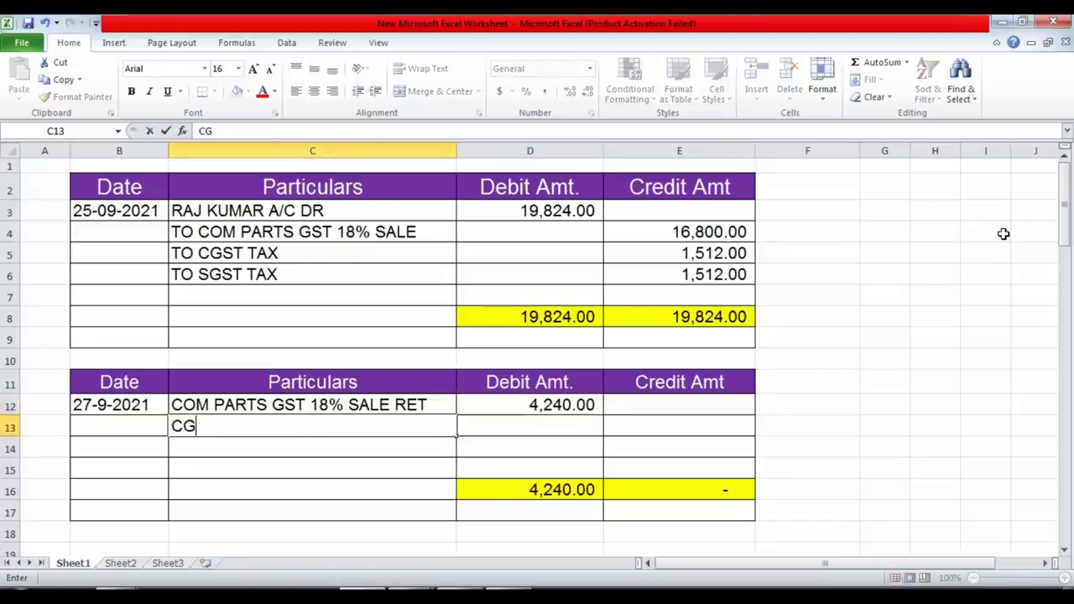
type("ST TAX REV")
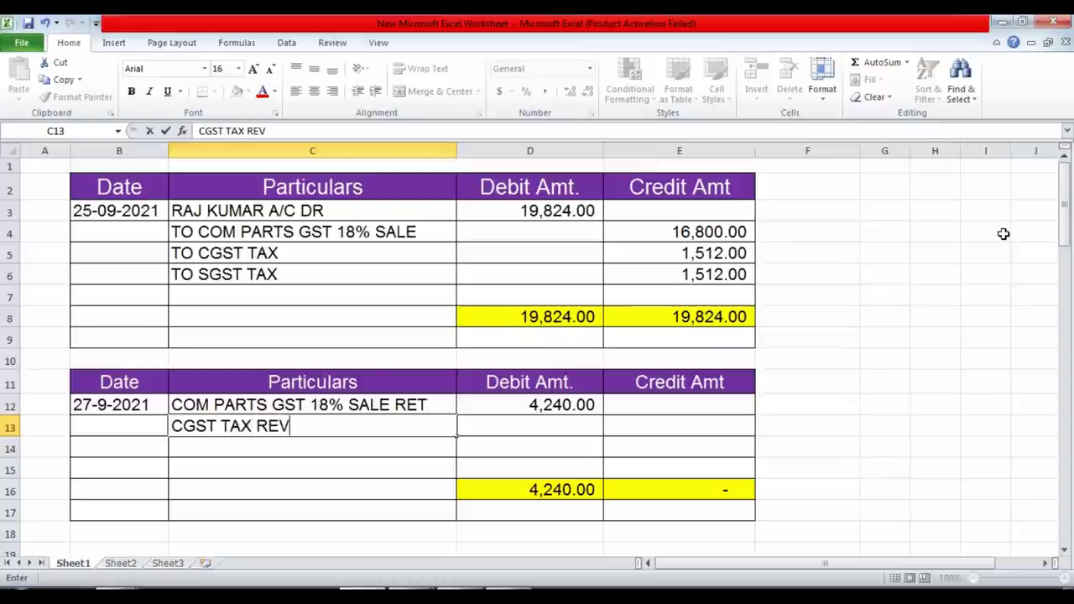
key("Return")
key("Up")
key("Right")
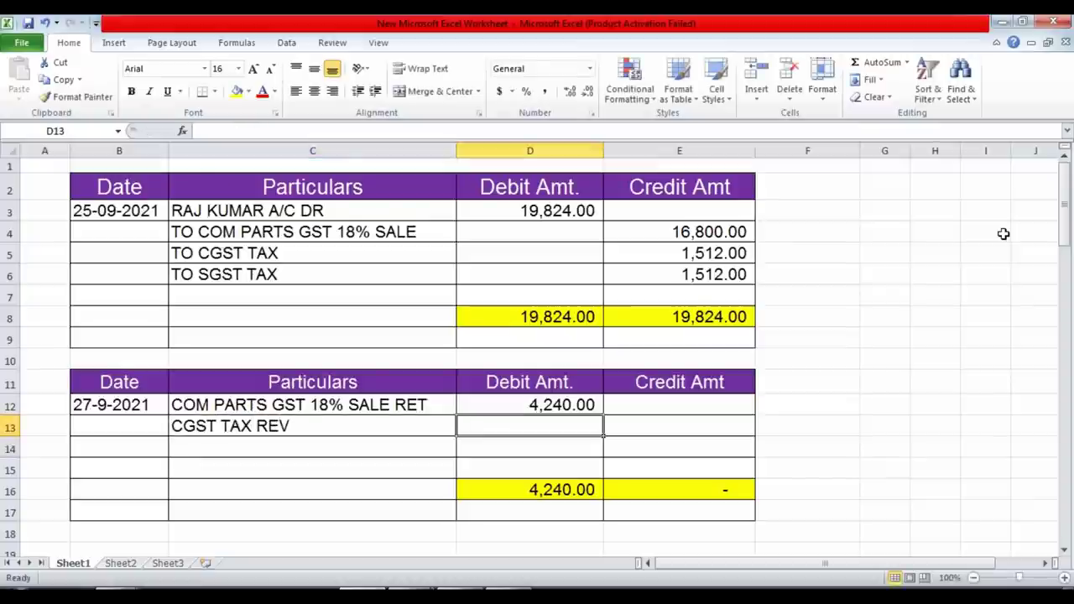
key("alt+Tab")
key("alt+Tab")
type("381.60")
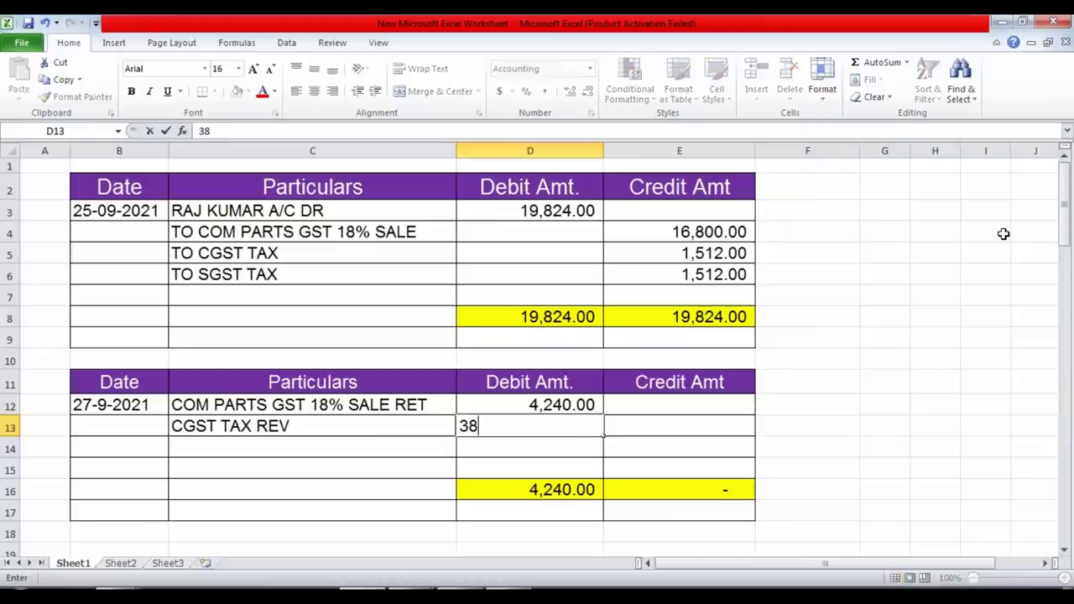
key("Return")
key("Left")
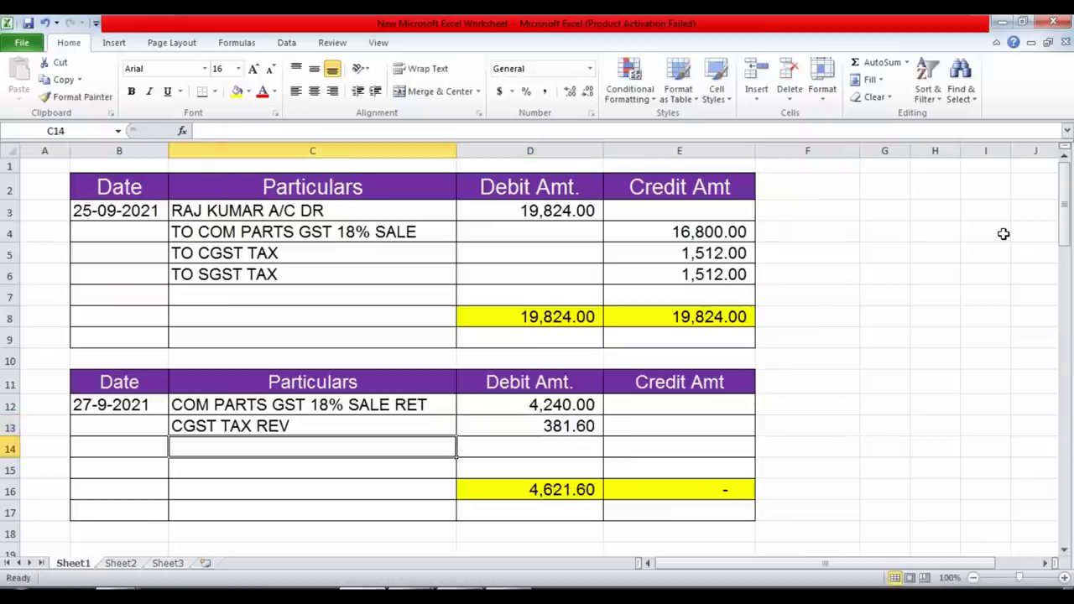
key("ctrl+d")
key("F2")
key("Home")
key("Delete")
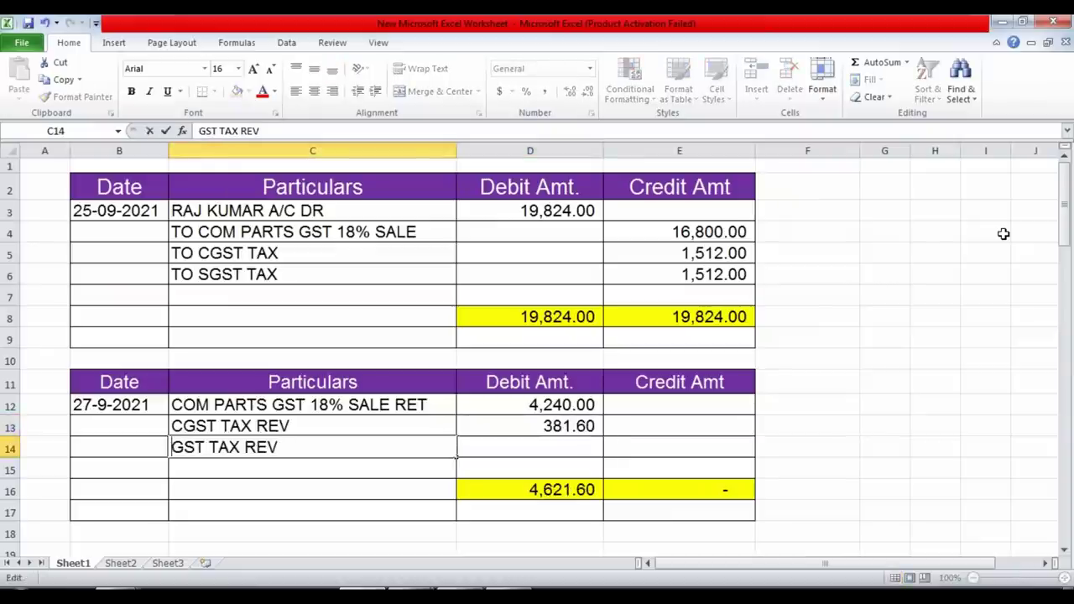
type("S")
key("Return")
key("Up")
key("Right")
type("381.60")
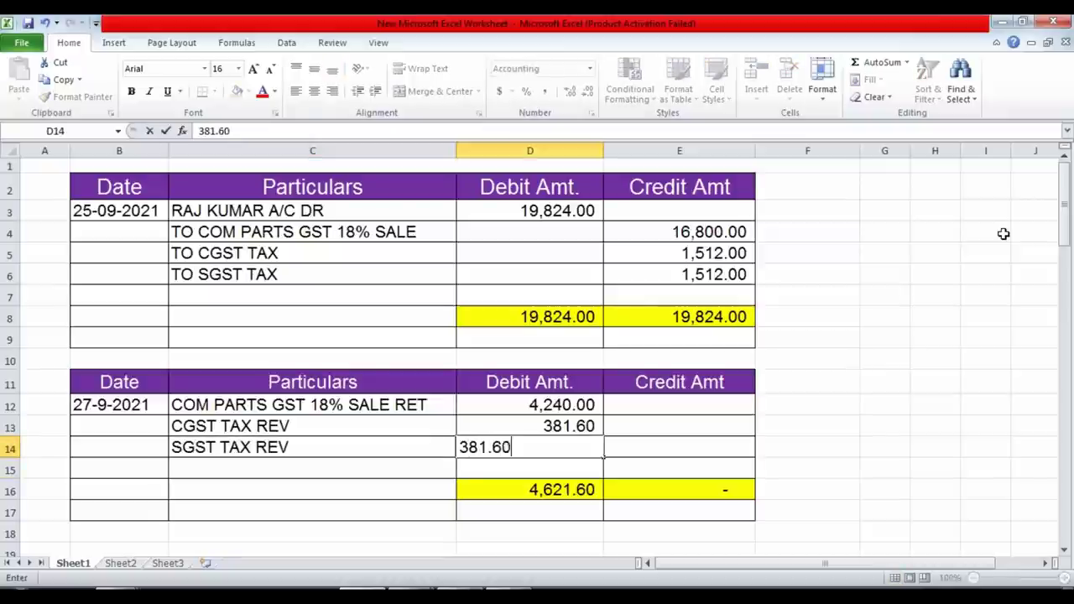
key("Return")
key("Left")
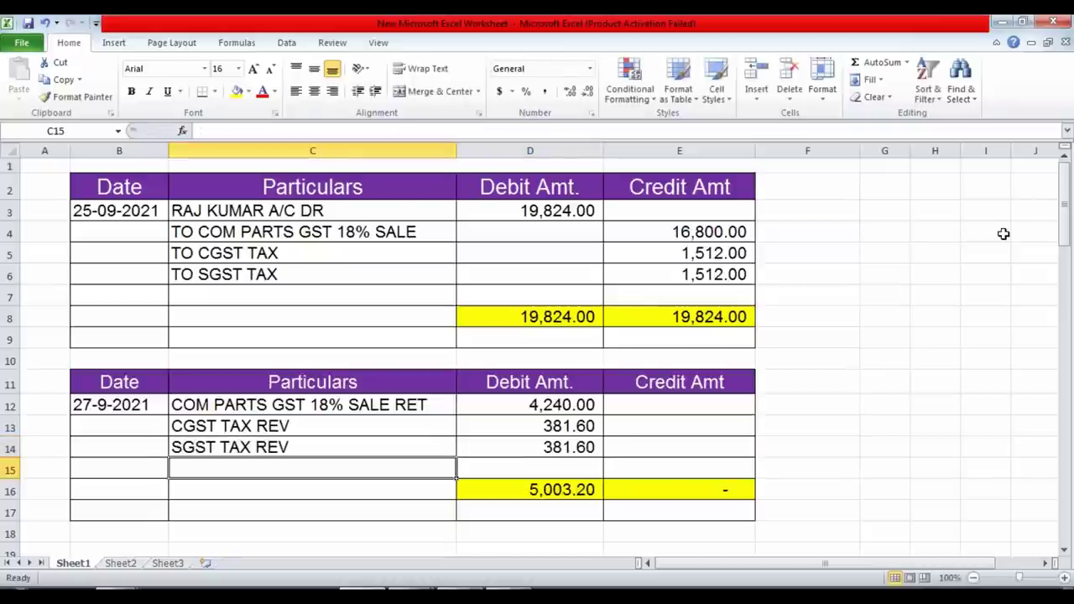
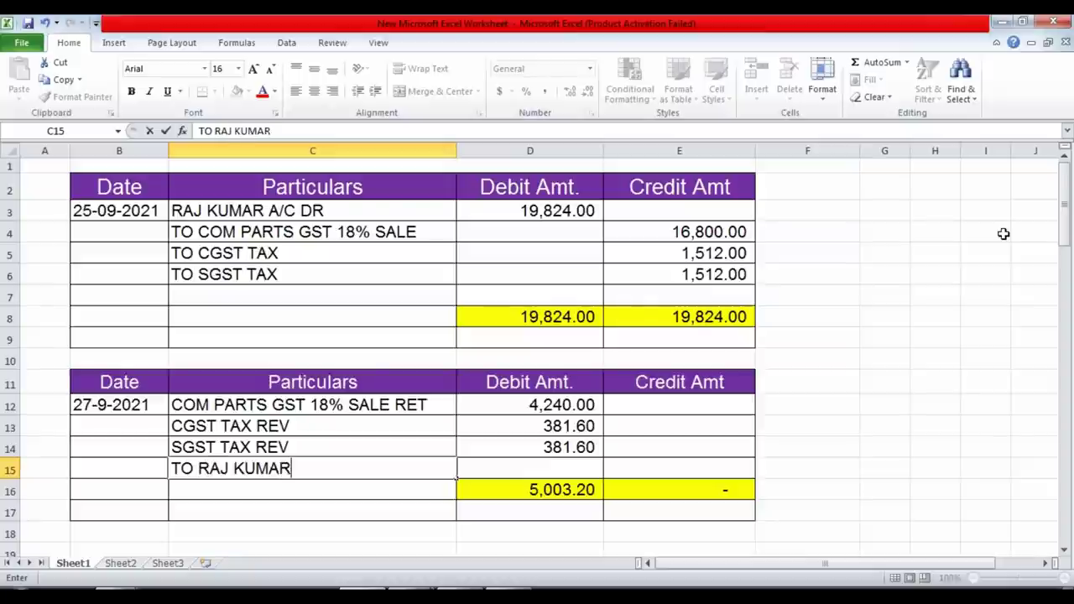
key("Right")
key("alt+Tab")
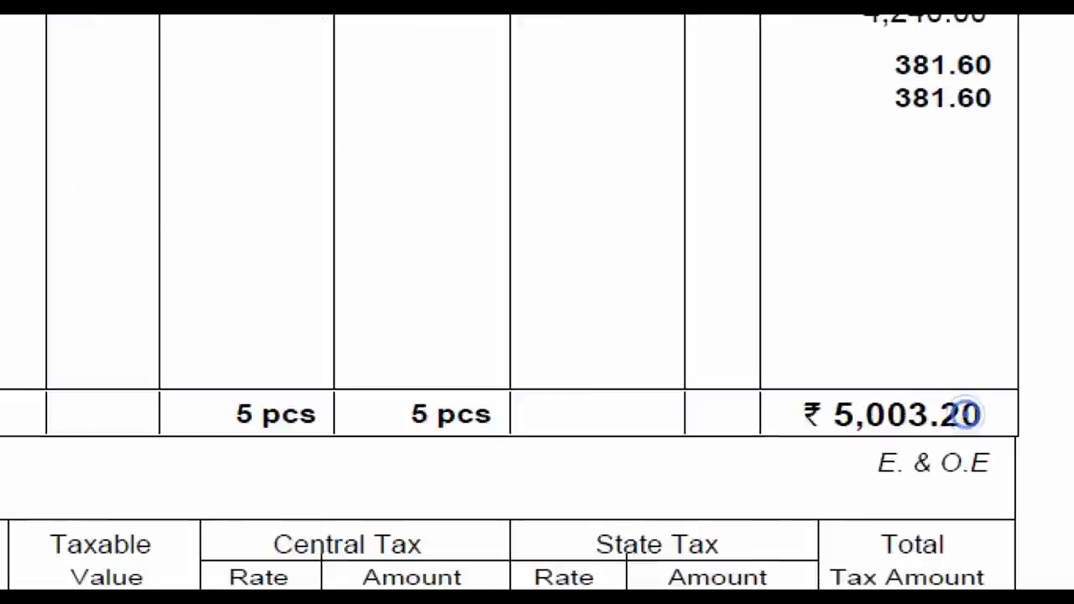
left_click_drag(884, 394, 963, 433)
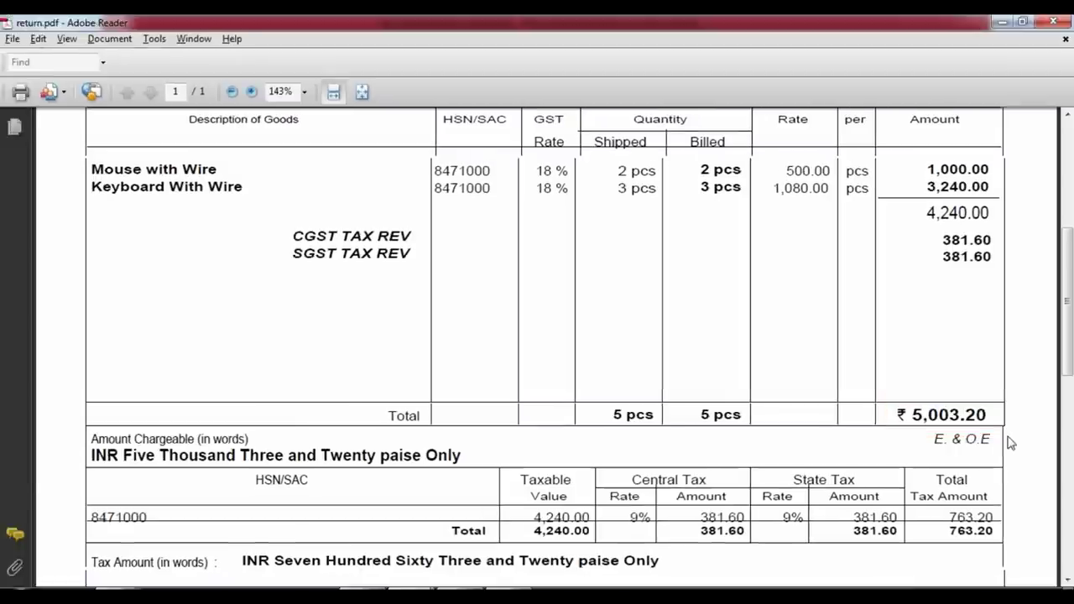
key("alt+Tab")
type("500")
type("0")
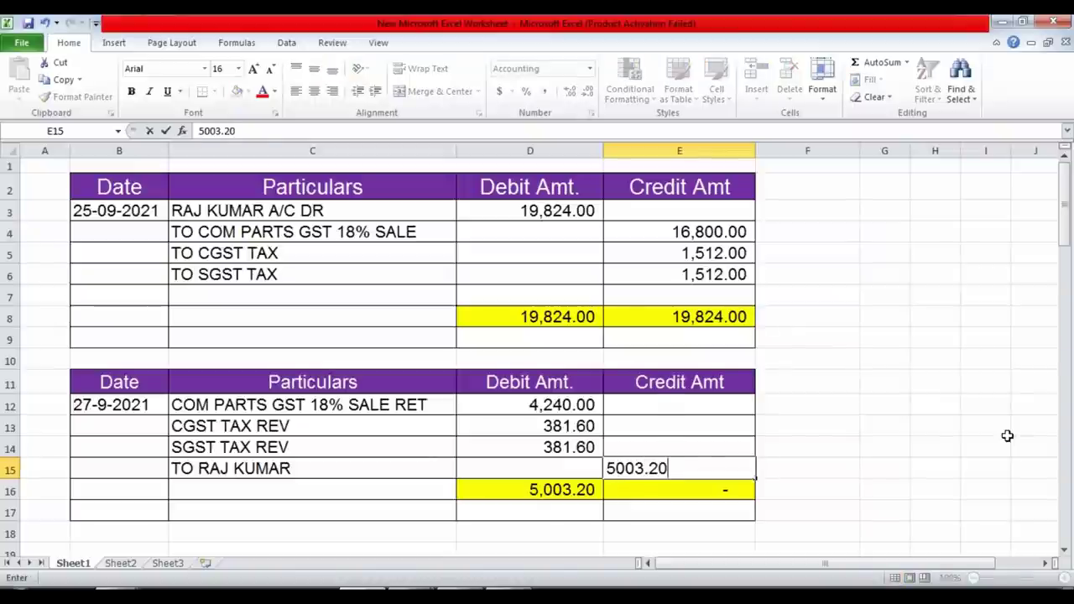
key("Return")
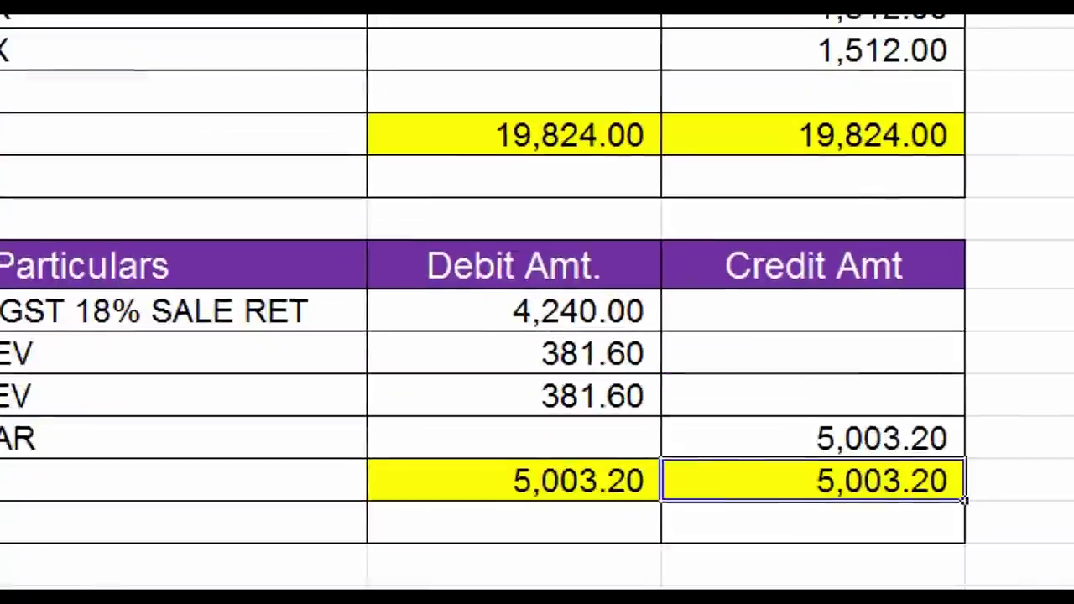
mouse_move(388, 226)
left_mouse_down()
mouse_move(811, 584)
mouse_move(1020, 586)
left_mouse_up()
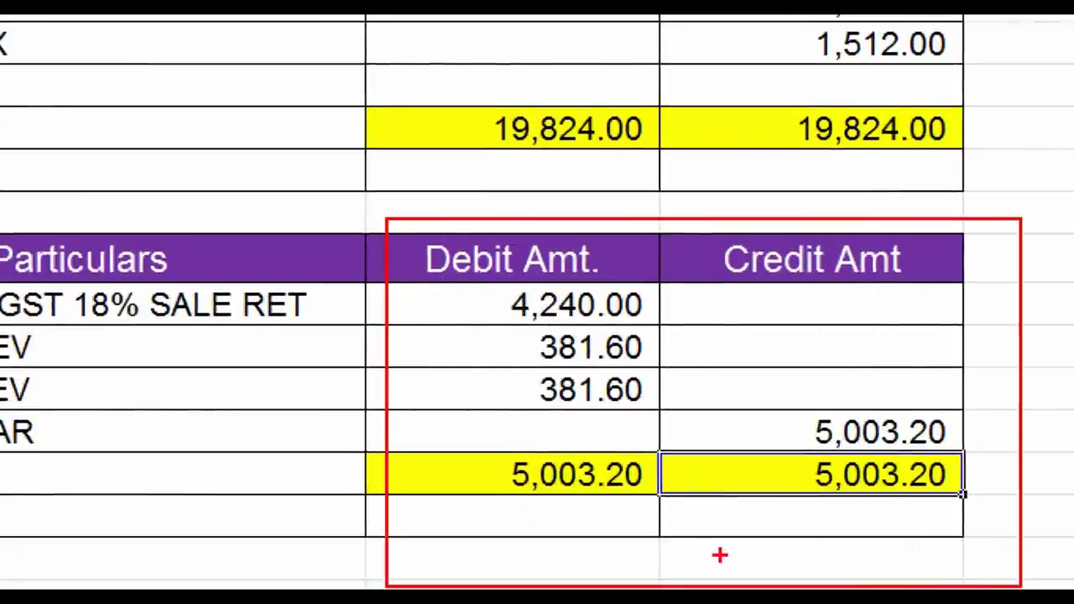
mouse_move(460, 447)
left_mouse_down()
mouse_move(752, 532)
mouse_move(972, 502)
left_mouse_up()
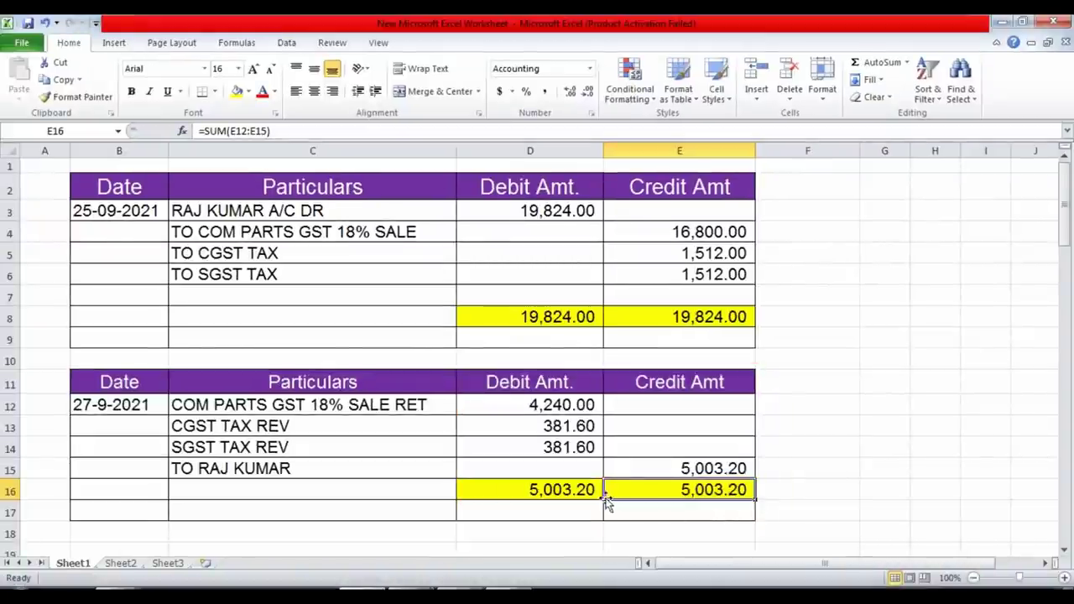
left_click(563, 489)
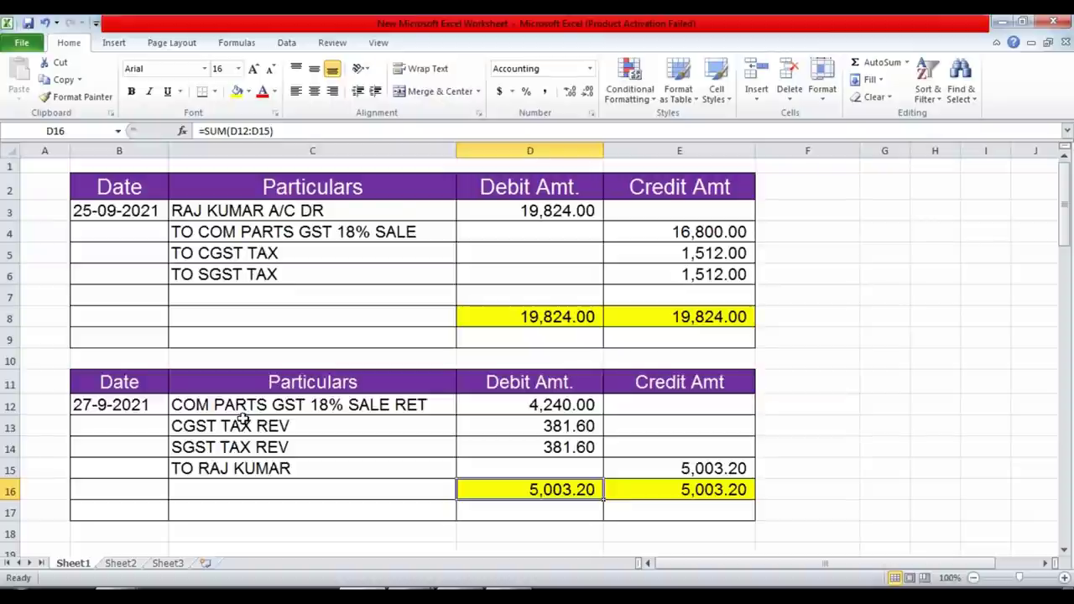
scroll(243, 416, "down", 2)
left_click(114, 445)
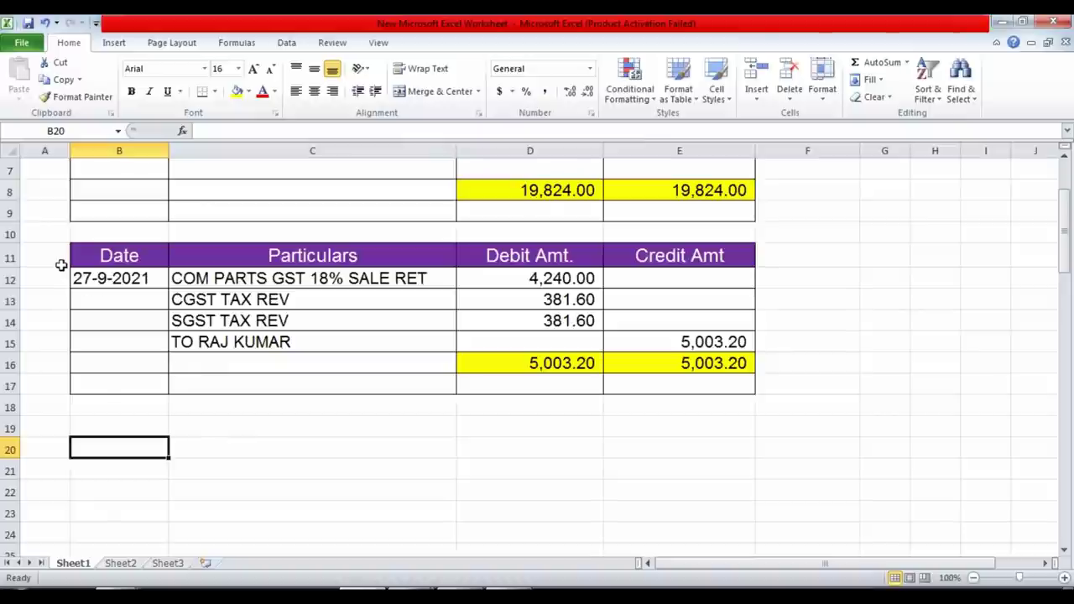
left_click_drag(36, 234, 700, 392)
left_click(646, 450)
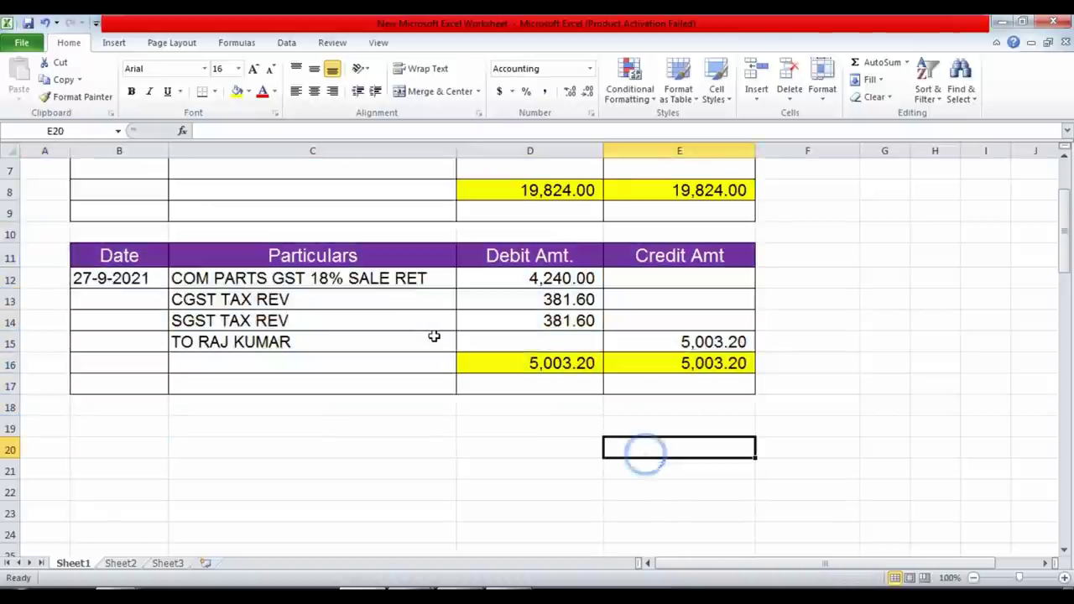
left_click(433, 336)
left_click(136, 431)
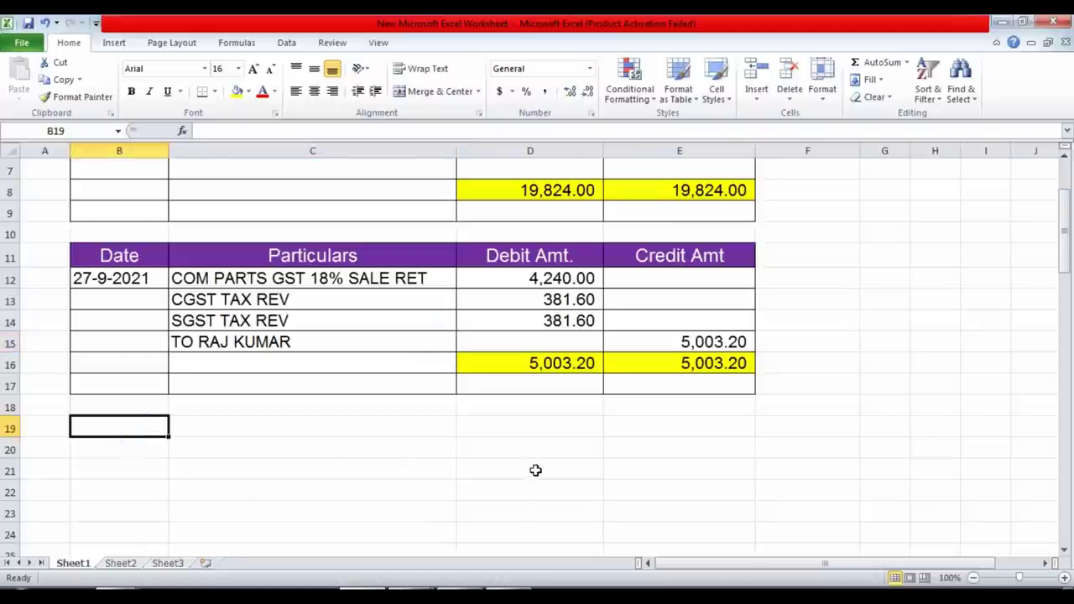
Add the numbered note '1 STOCK INCREASE' in row 19 below the return entry.
type("1")
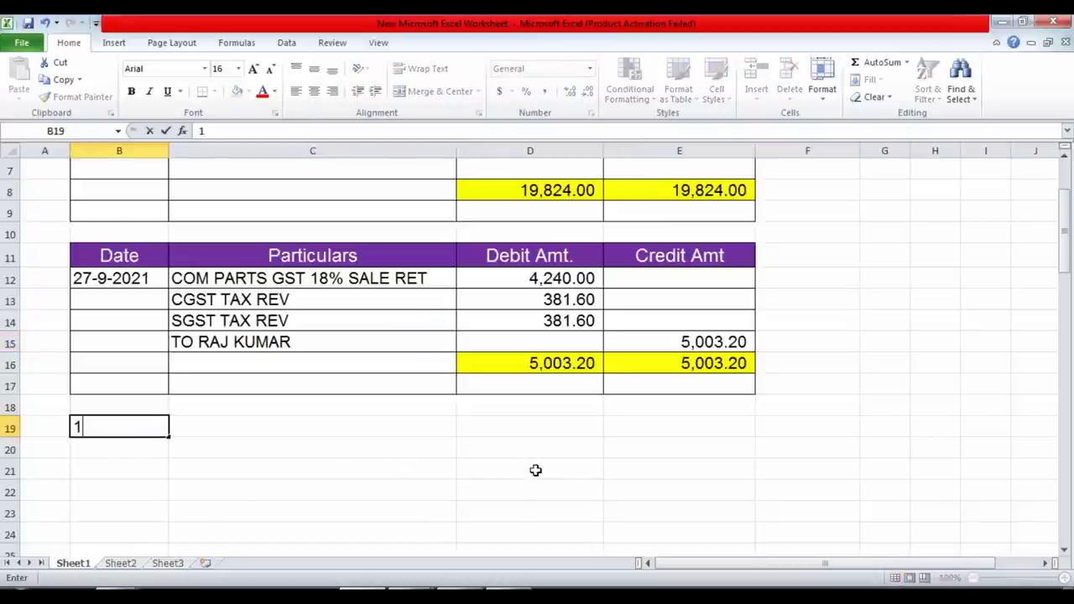
key("Tab")
type("STO")
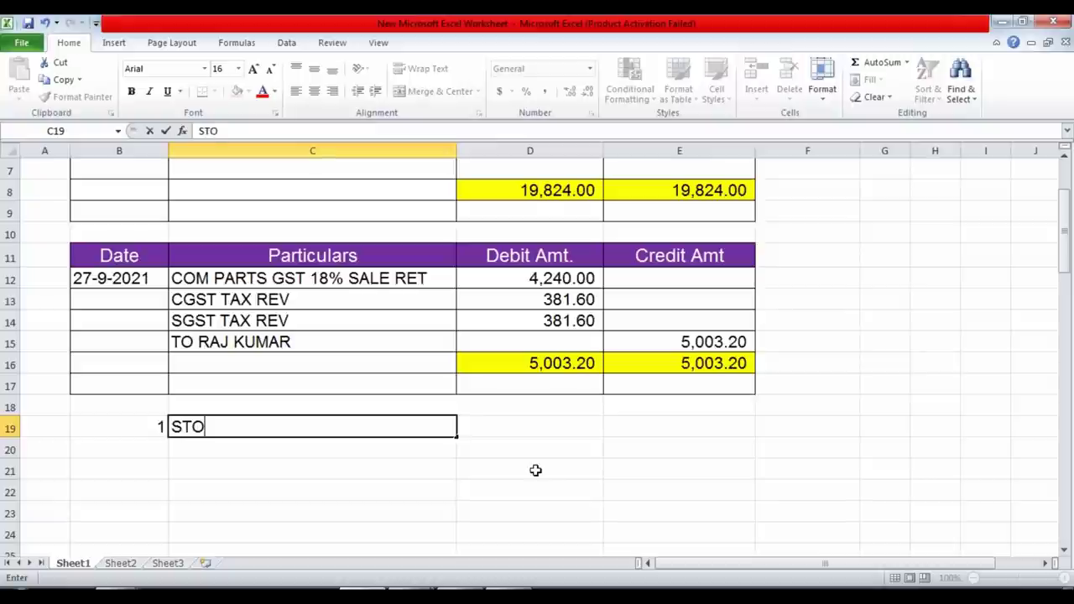
type("CK IN")
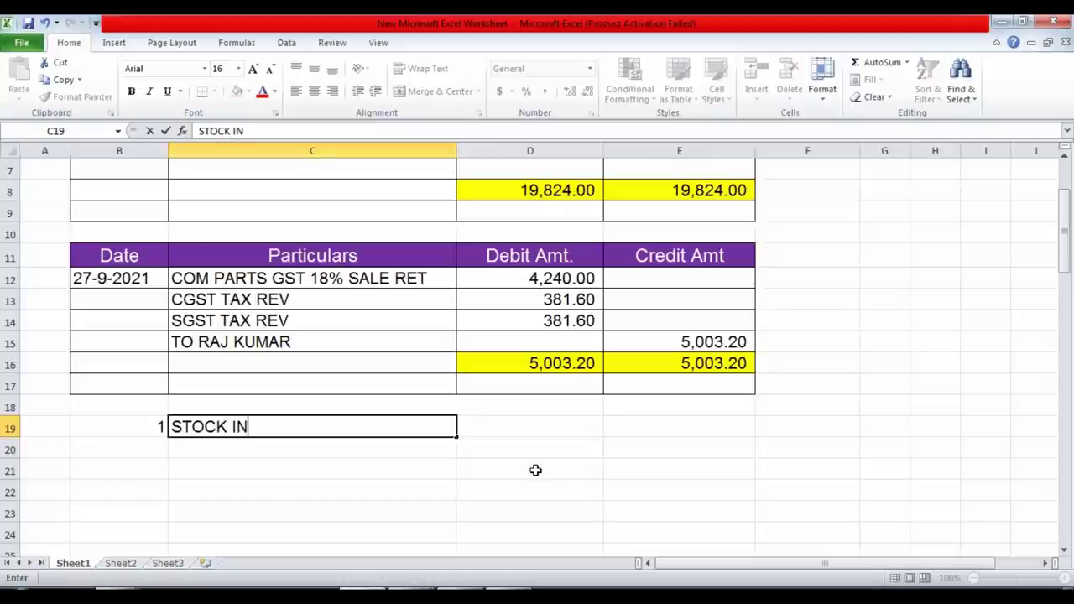
type("CREASE")
key("Return")
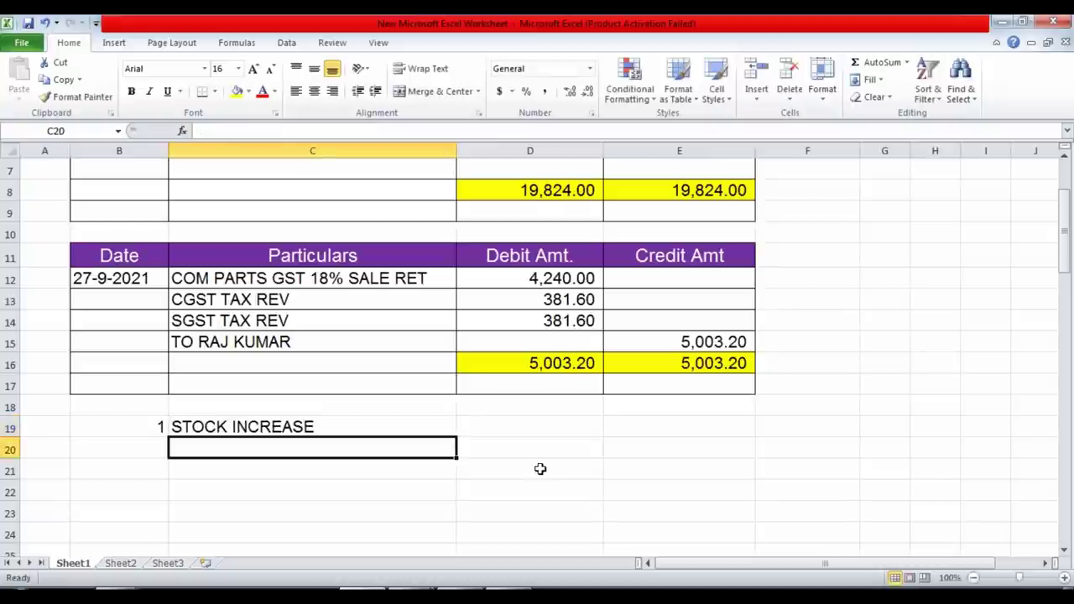
mouse_move(411, 592)
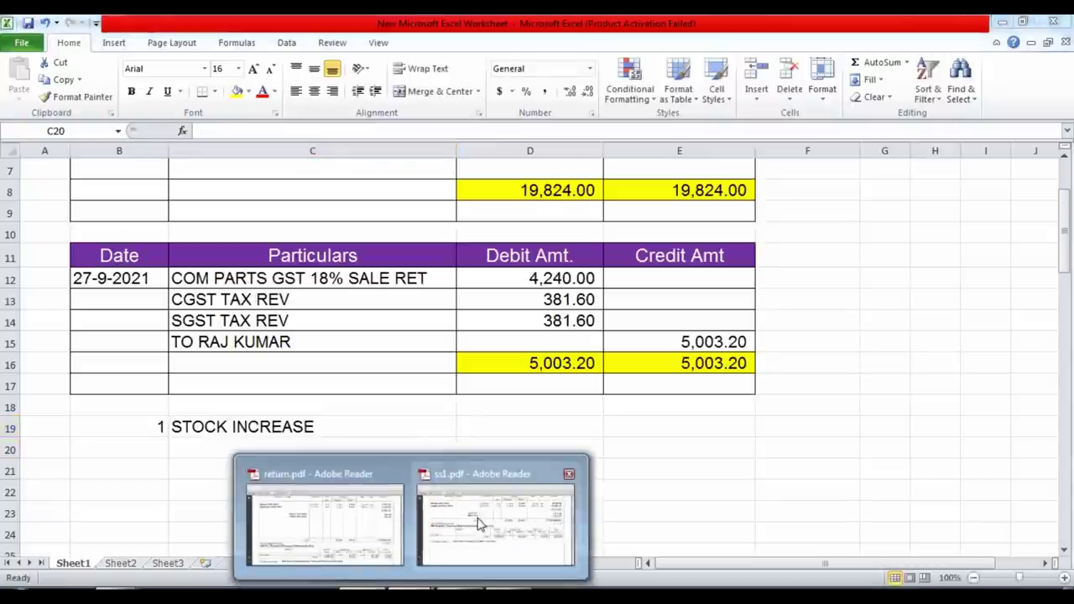
left_click(478, 521)
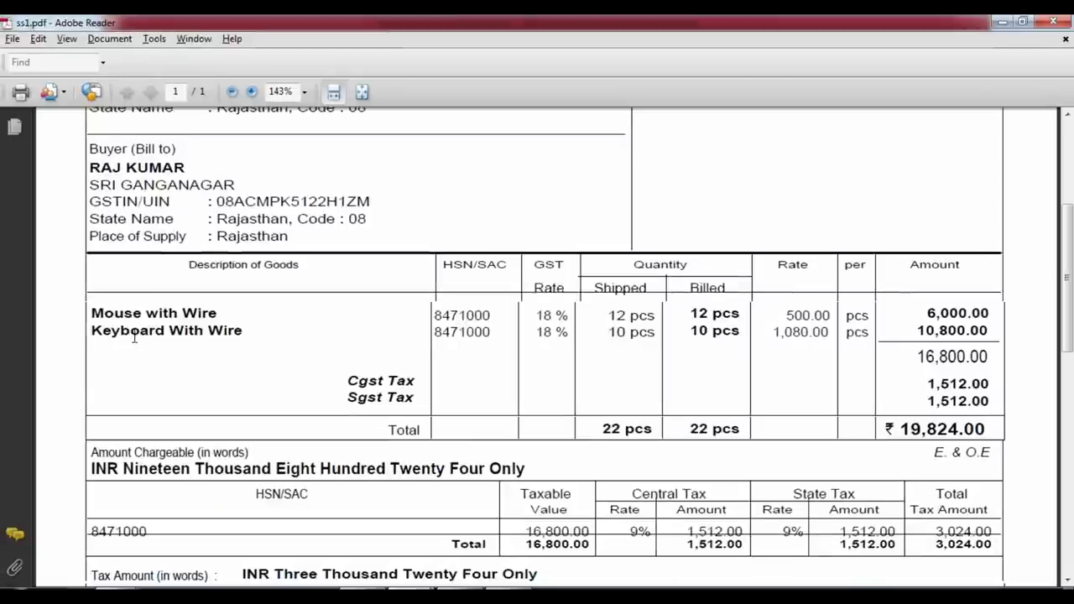
Scroll ss1.pdf, check return.pdf's 2 mice and 3 keyboards for ₹5,003.20, then go back to Excel.
scroll(134, 335, "down", 3)
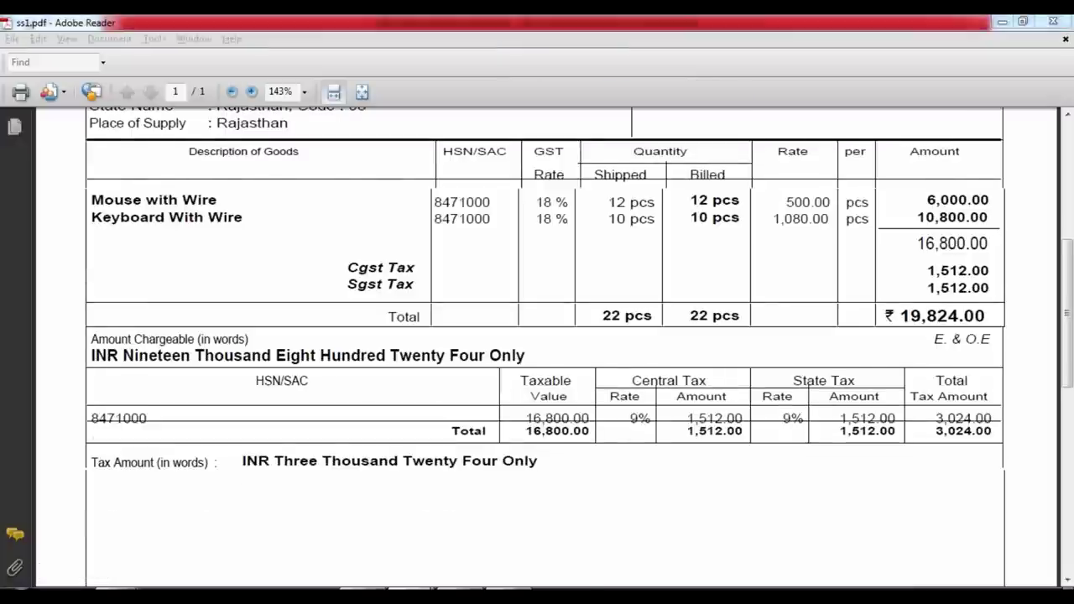
left_click(329, 509)
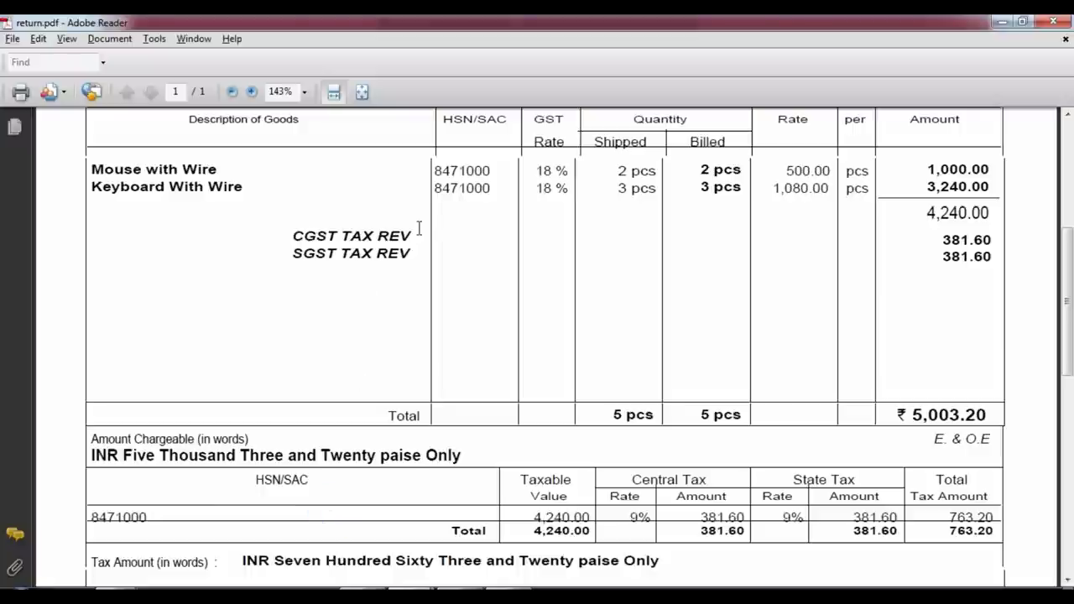
key("alt+Tab")
Number the next note 2 in cell B20, below 1 STOCK INCREASE.
left_click(353, 491)
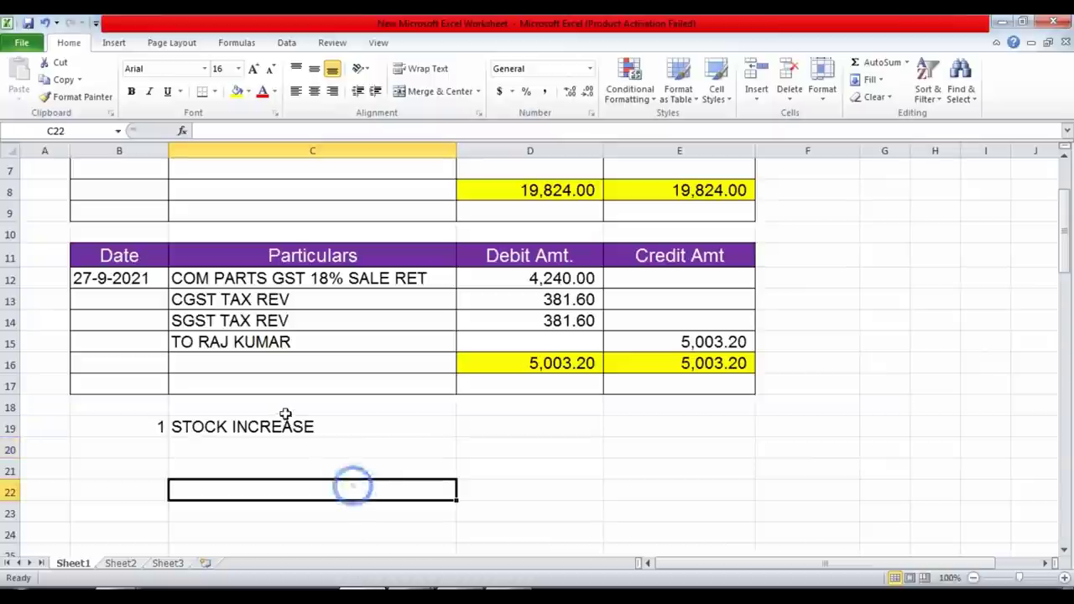
left_click(305, 426)
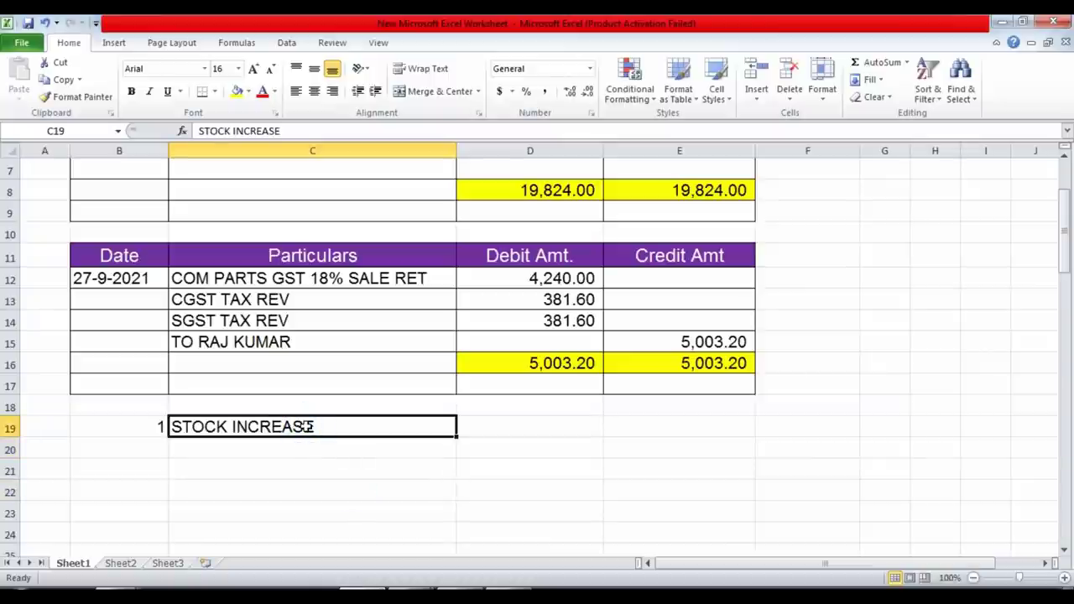
key("Down")
key("Left")
type("2")
key("Tab")
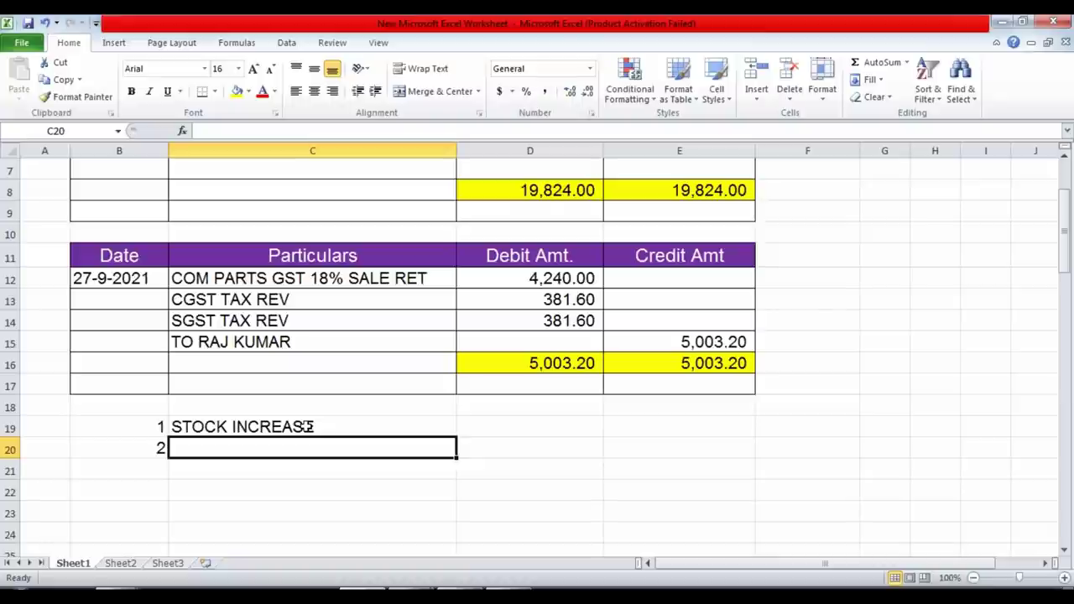
Enter =+D3-D16 in D19 to compute the 14,820.80 stock increase.
scroll(307, 426, "up", 2)
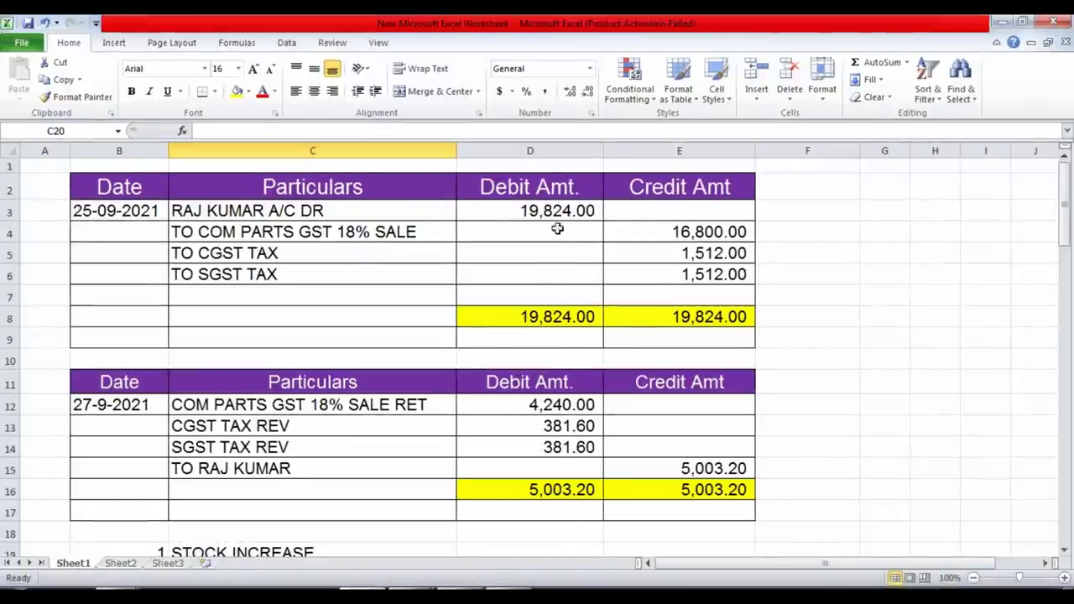
left_click(555, 213)
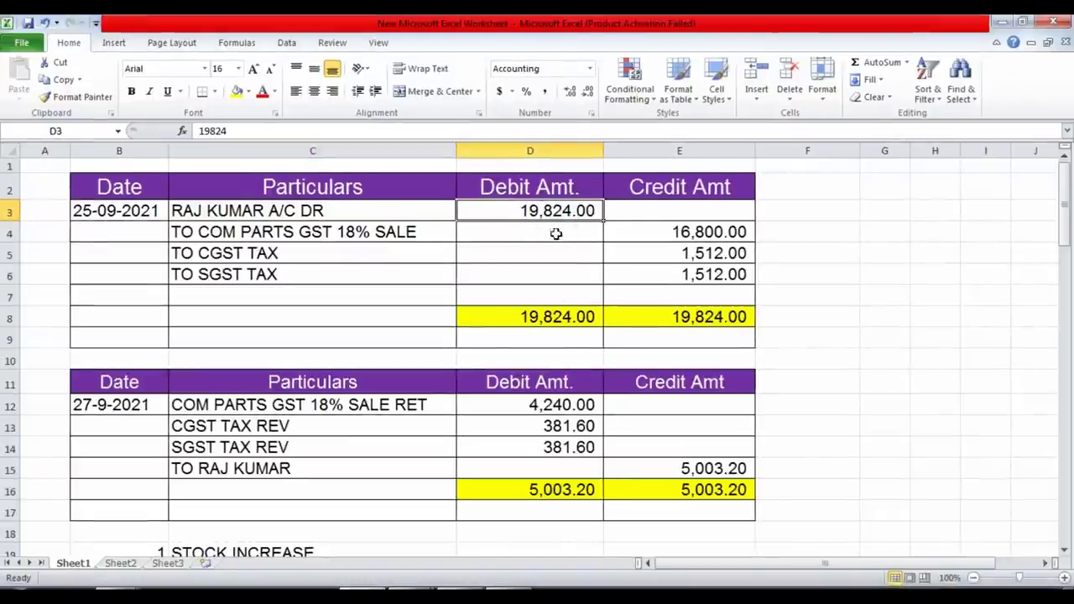
left_click(580, 491)
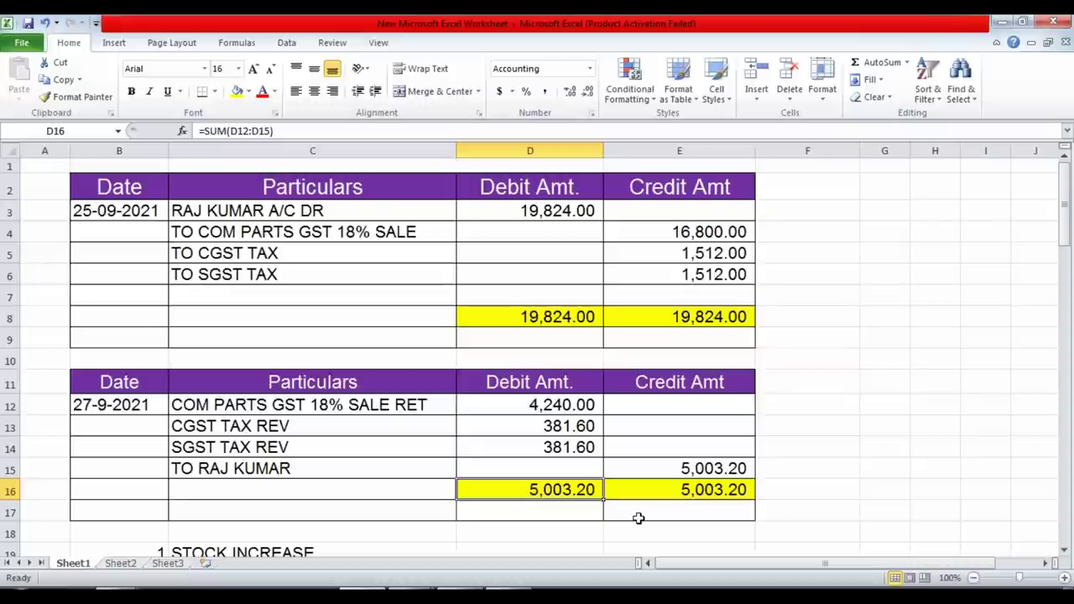
scroll(637, 518, "down", 1)
left_click(557, 472)
left_click(559, 502)
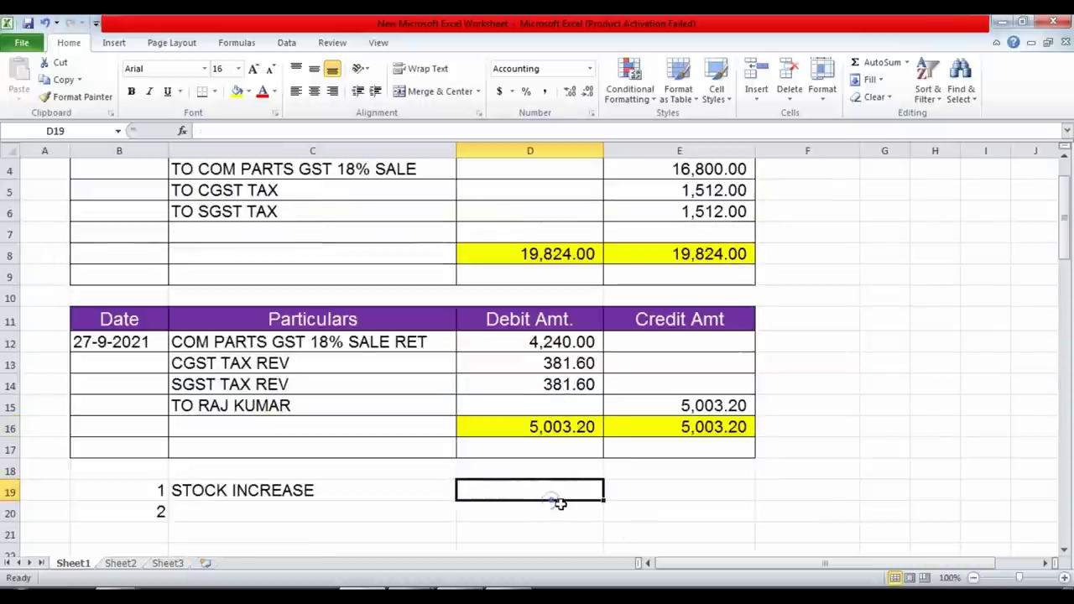
type("+")
scroll(570, 499, "up", 3)
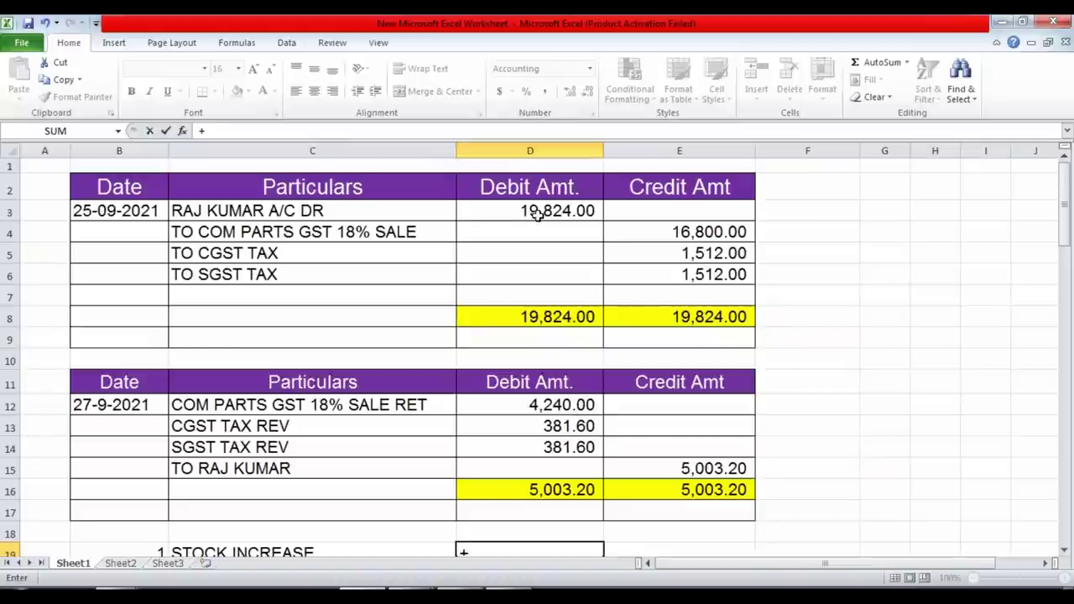
left_click(537, 214)
type("-")
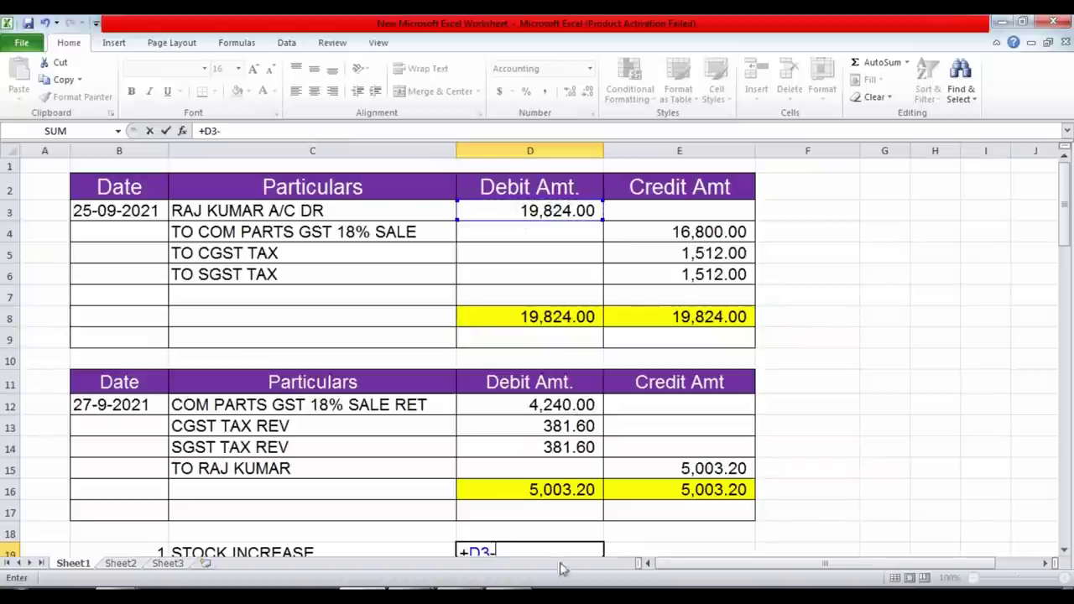
left_click(557, 490)
key("Return")
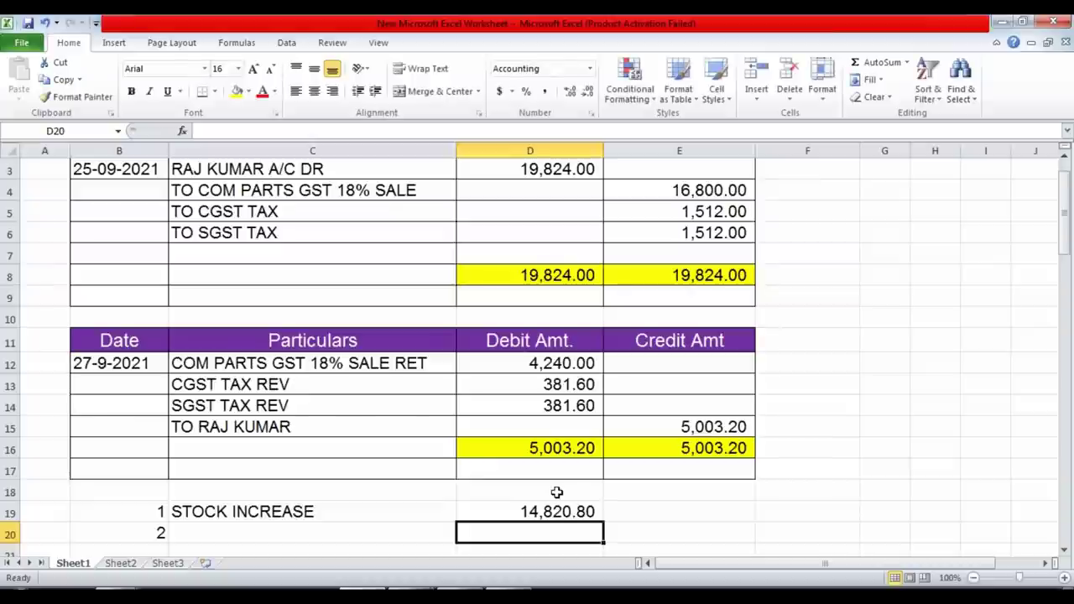
Verify the D19 result against the ss1.pdf sales invoice, then return to the note 2 label cell.
left_click(697, 513)
scroll(527, 521, "down", 1)
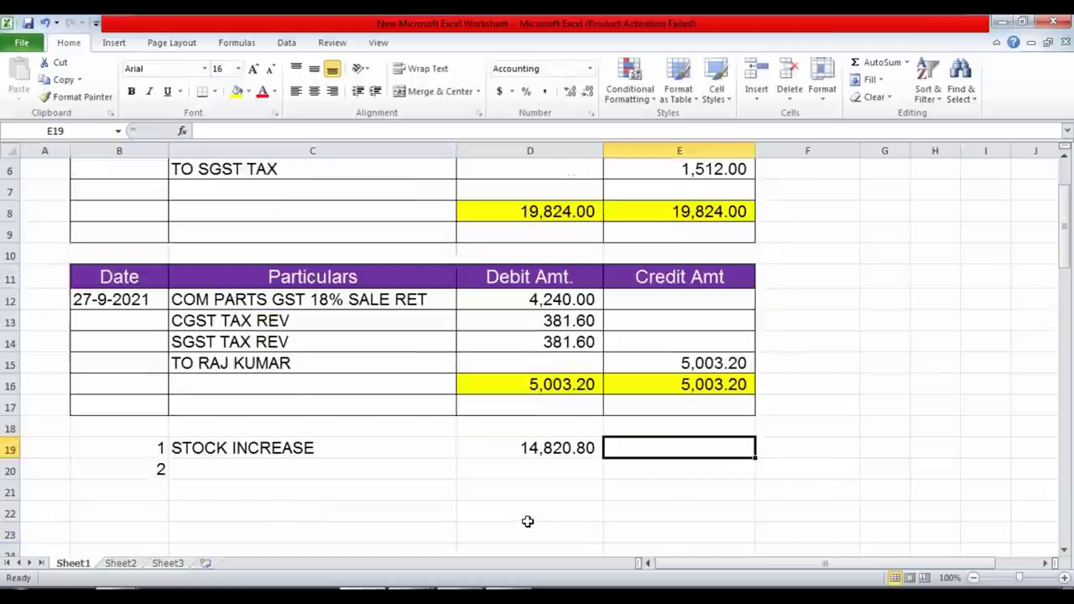
left_click(557, 449)
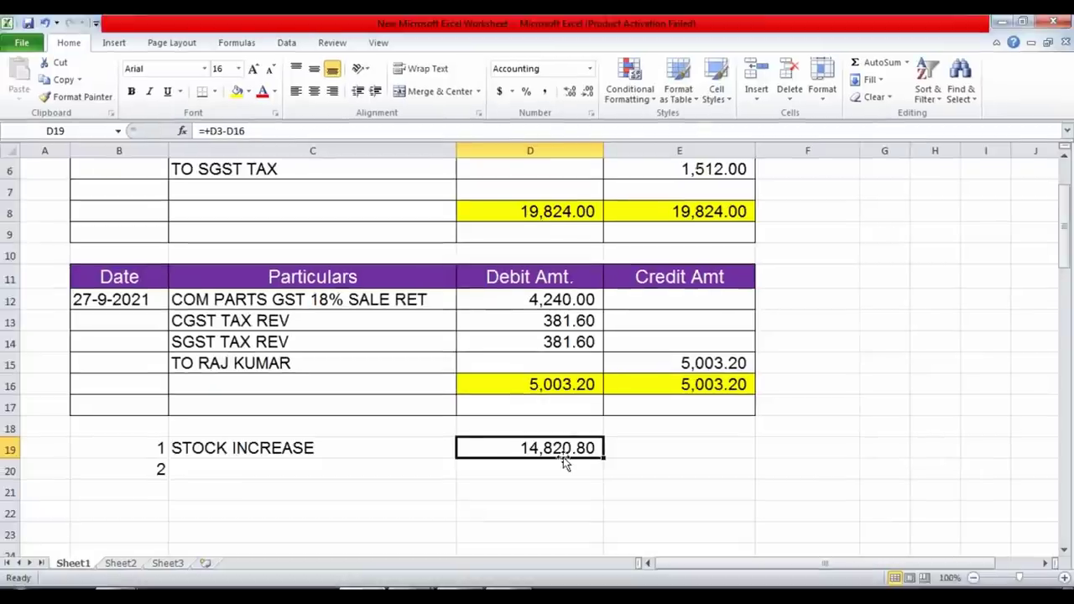
mouse_move(440, 585)
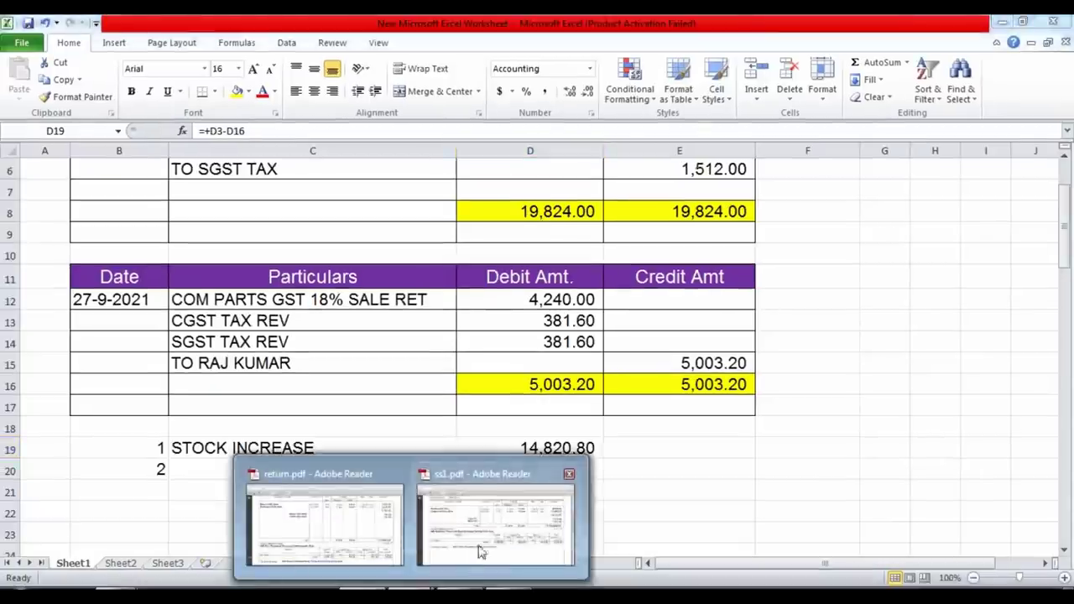
left_click(491, 530)
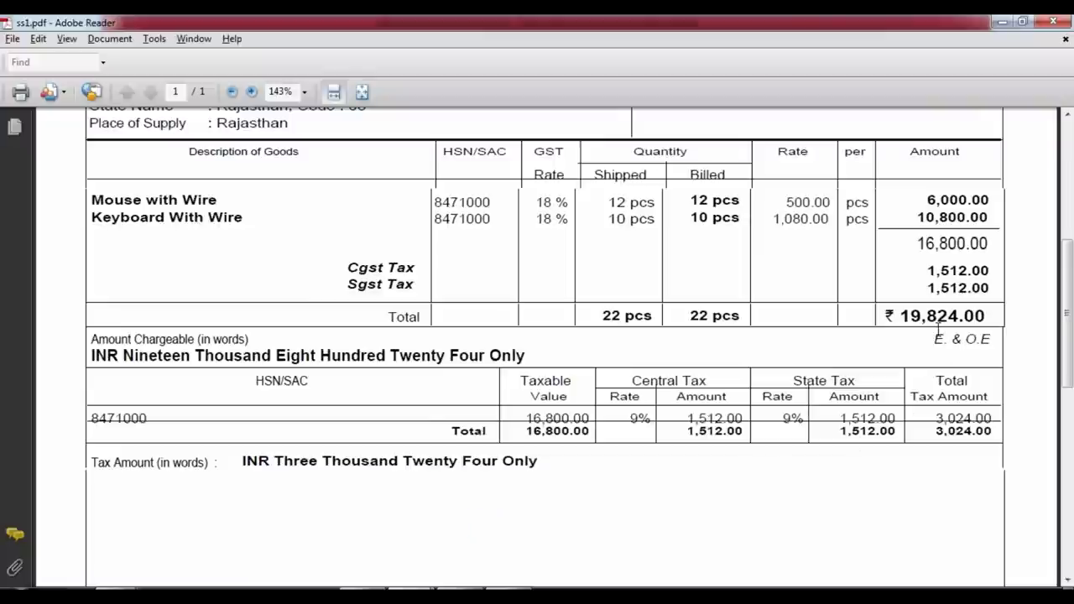
key("alt+Tab")
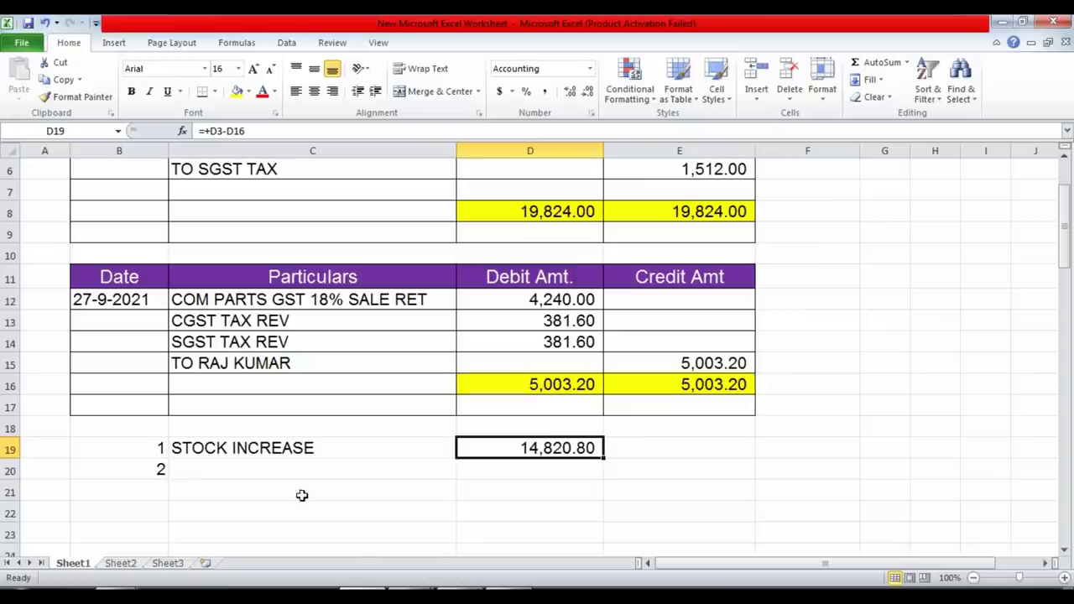
left_click(263, 475)
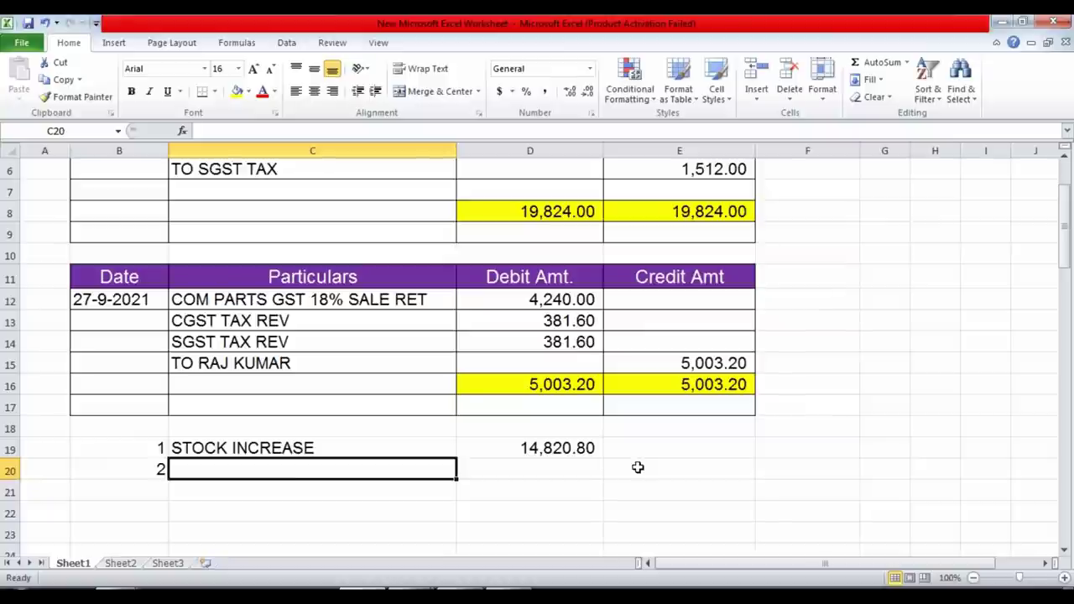
Add note 3 SALE DECREASE in B21:C21.
key("Down")
key("Left")
type("3")
key("Return")
key("Up")
key("Right")
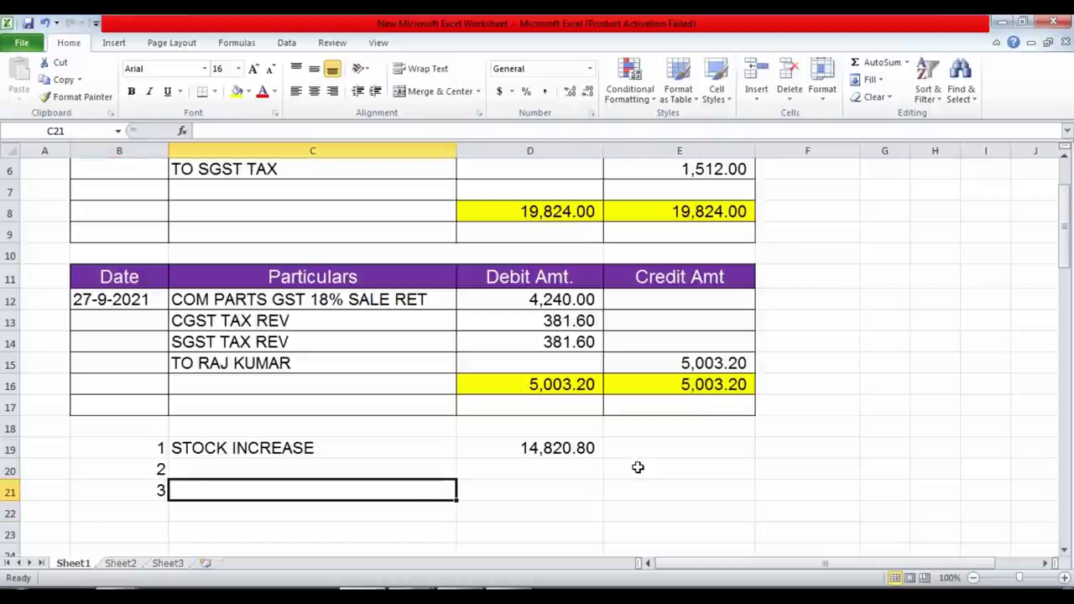
type("SALE ")
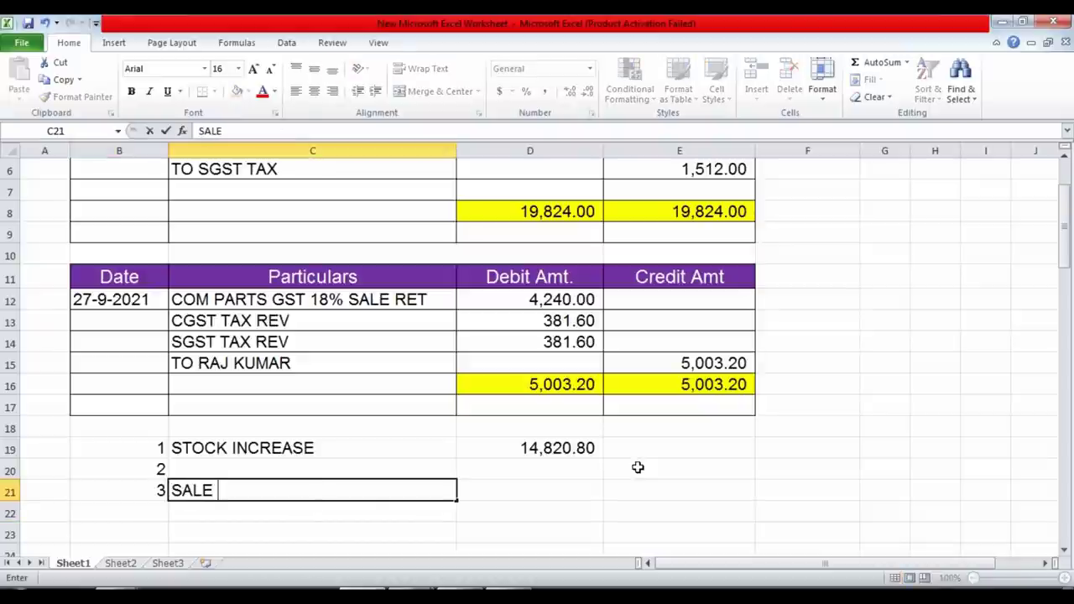
type("DEC")
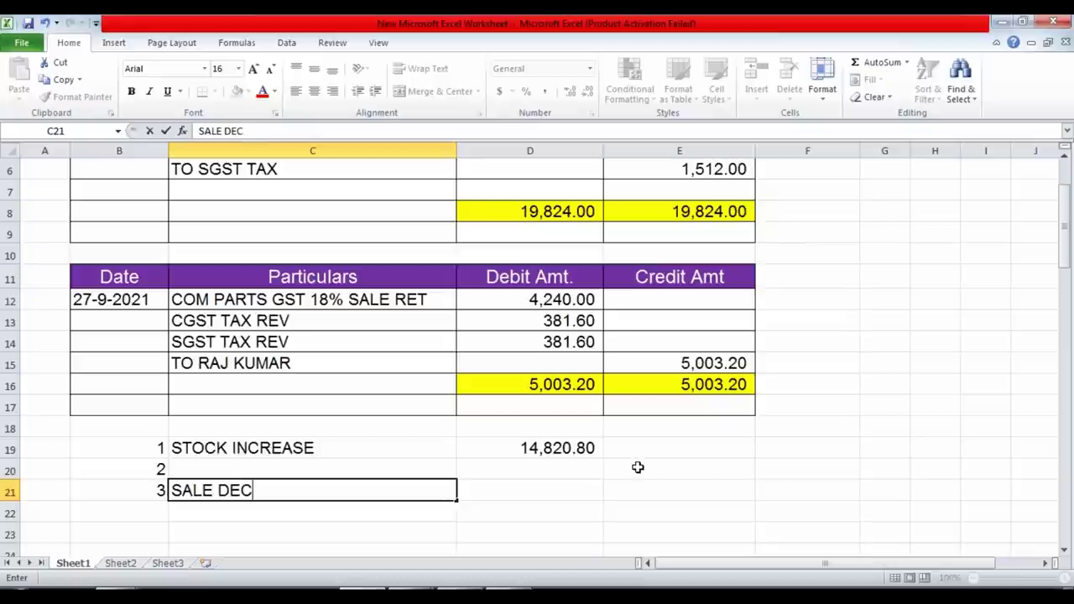
type("REASE")
key("Return")
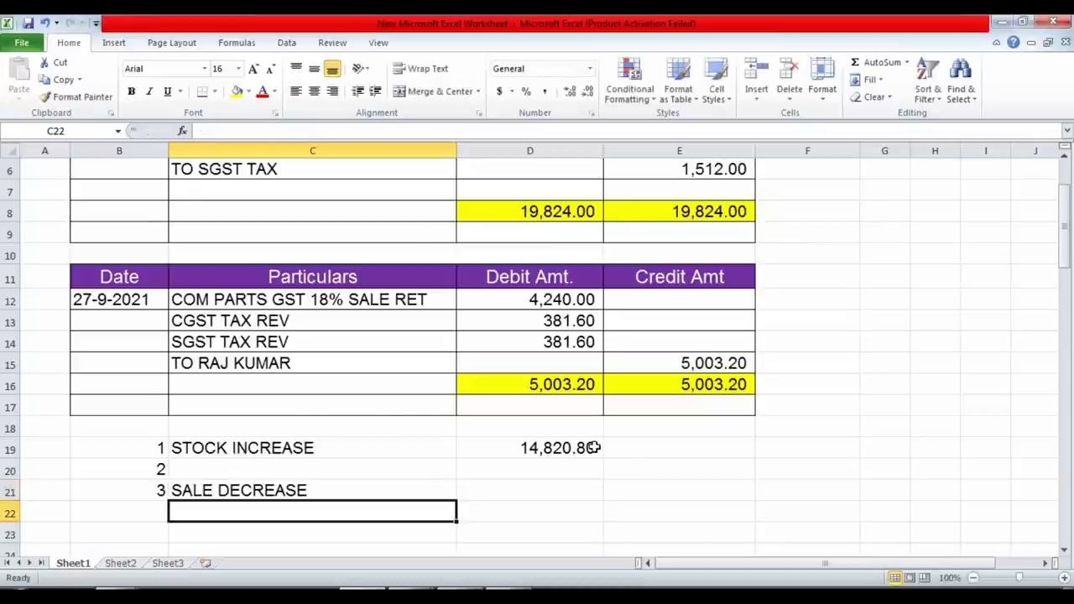
Check the 16,800.00 sale credit and 4,240.00 return debit behind the SALE DECREASE note.
scroll(629, 454, "up", 2)
left_click(719, 232)
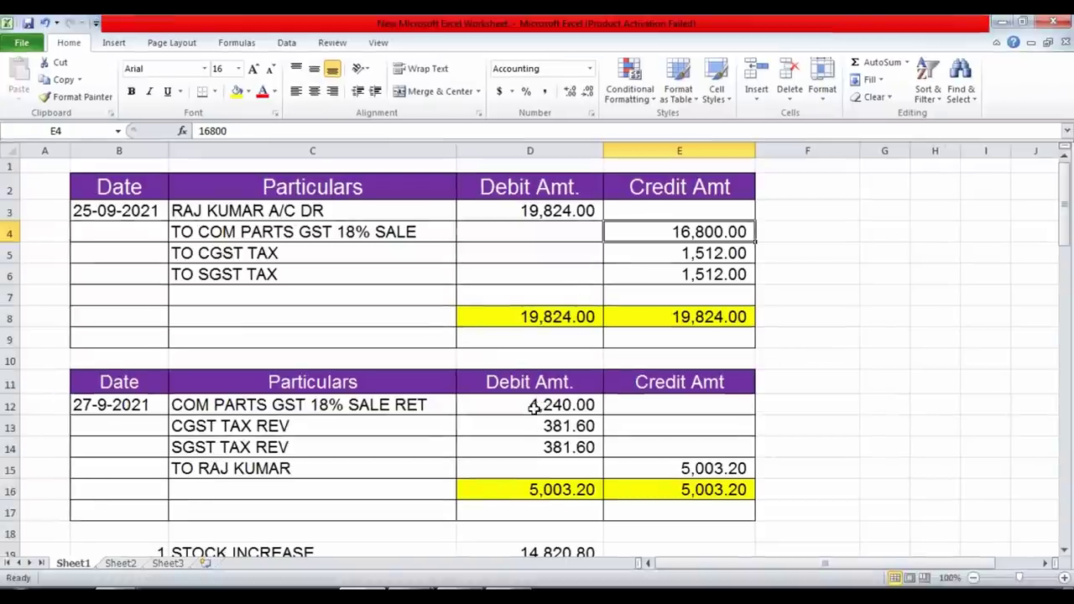
left_click(533, 405)
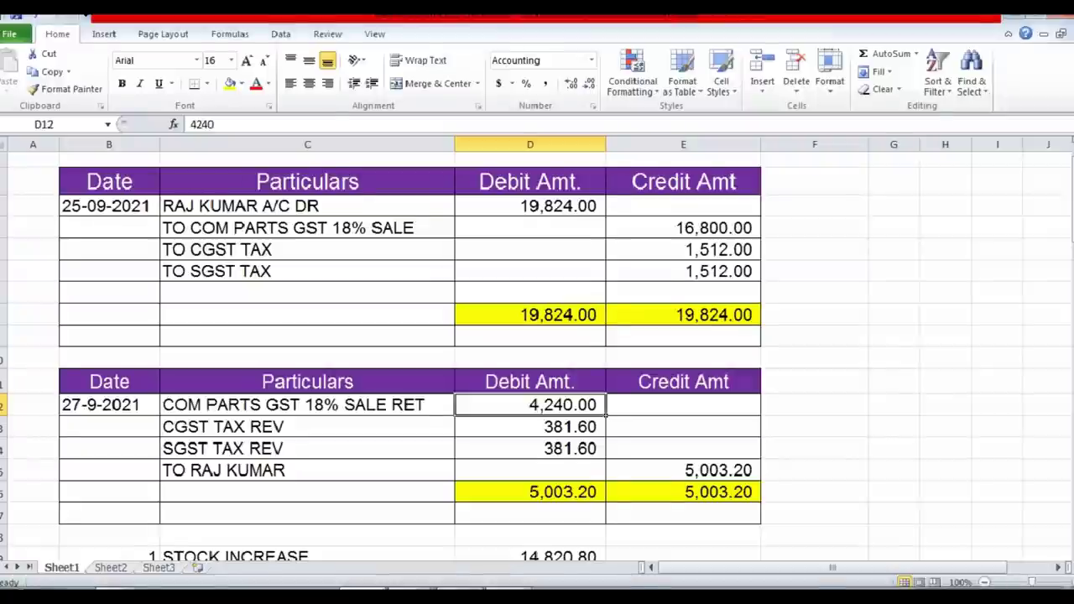
key("Down")
key("Down")
key("Down")
key("Down")
key("Down")
key("Down")
key("Down")
key("Down")
key("Down")
key("Down")
key("Down")
key("Down")
key("Down")
key("Down")
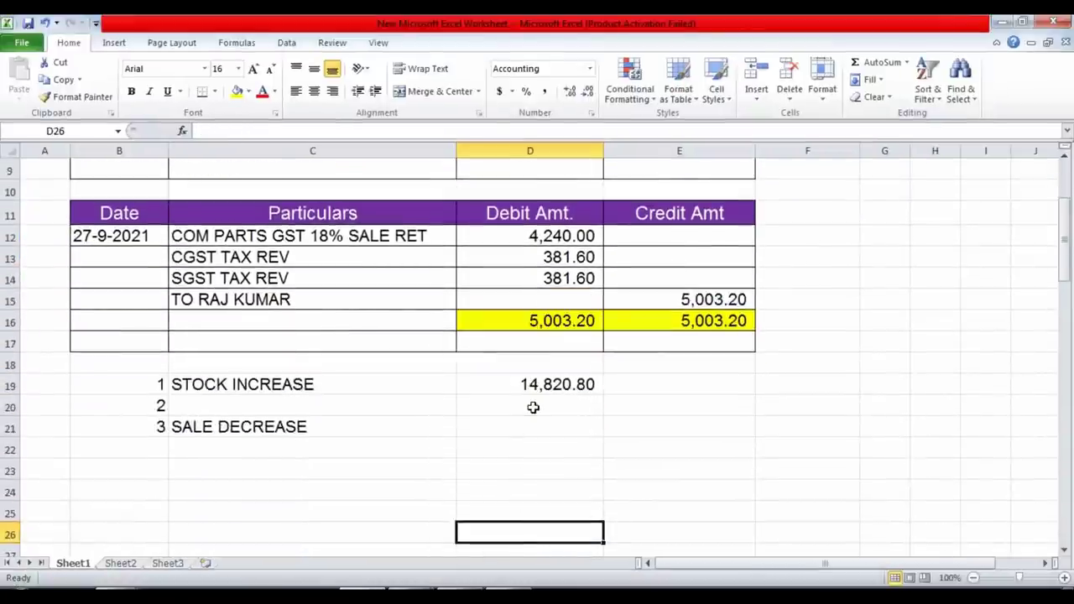
key("Up")
key("Up")
key("Up")
key("Up")
key("Up")
key("Left")
key("Left")
key("Right")
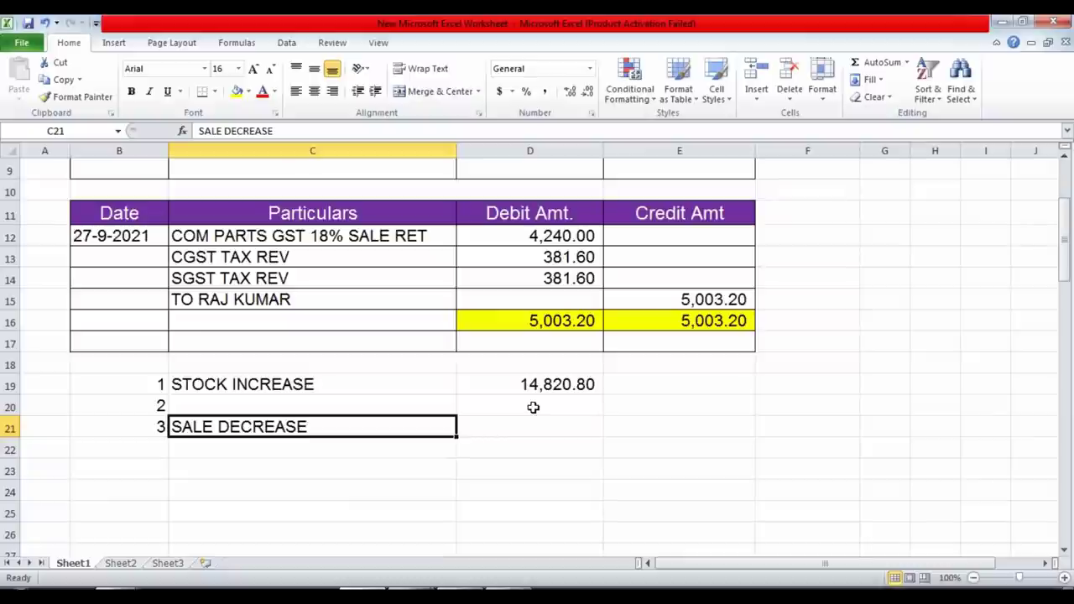
Start a new note 1 TAX LIAB. DECREASE in B23:C23.
key("Down")
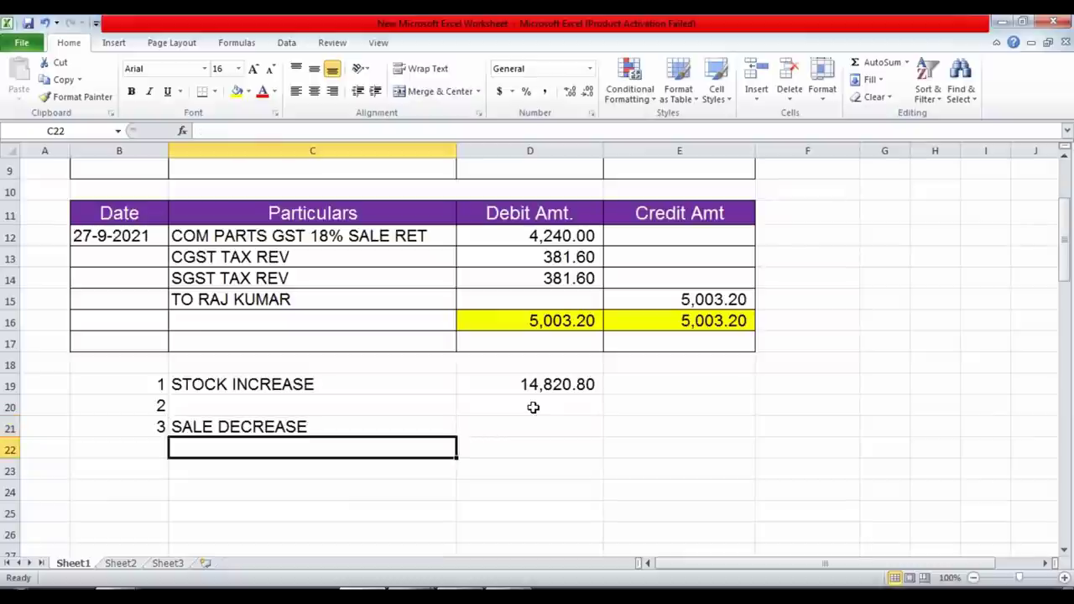
key("Down")
key("Left")
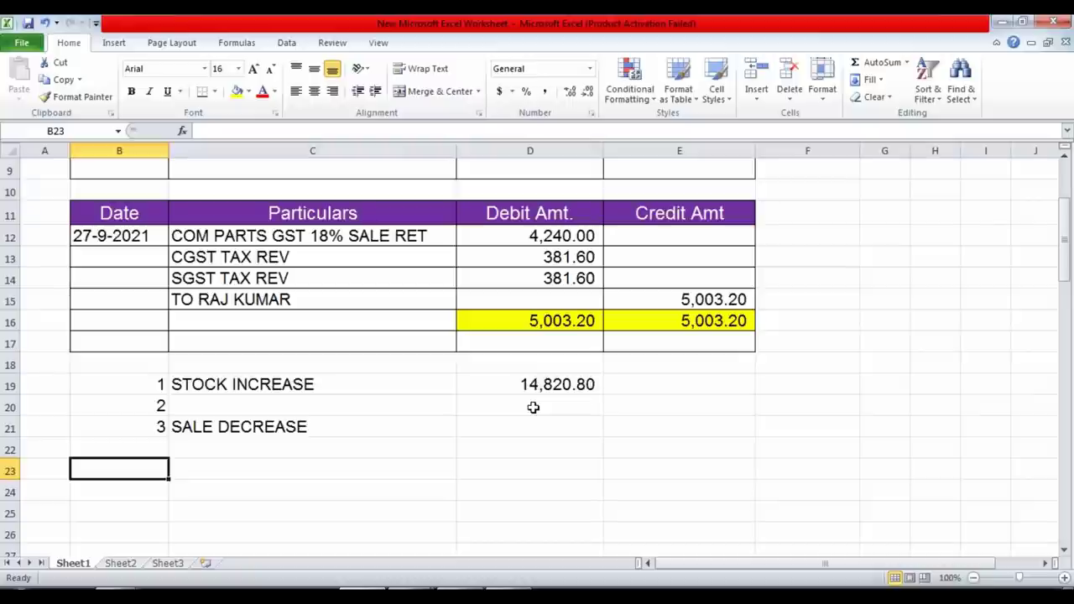
type("1")
key("Tab")
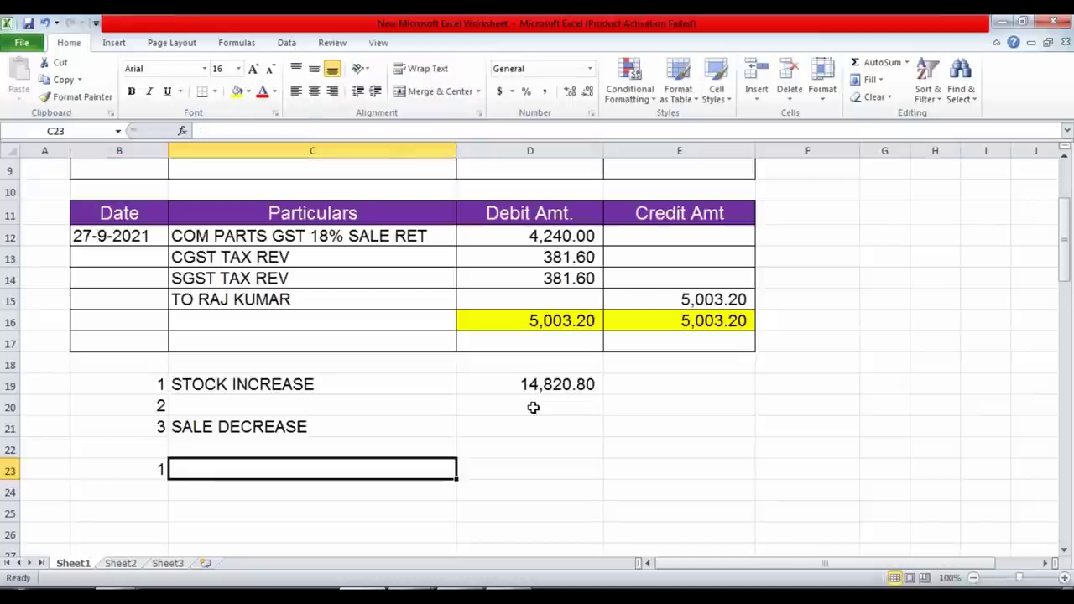
type("TAX ")
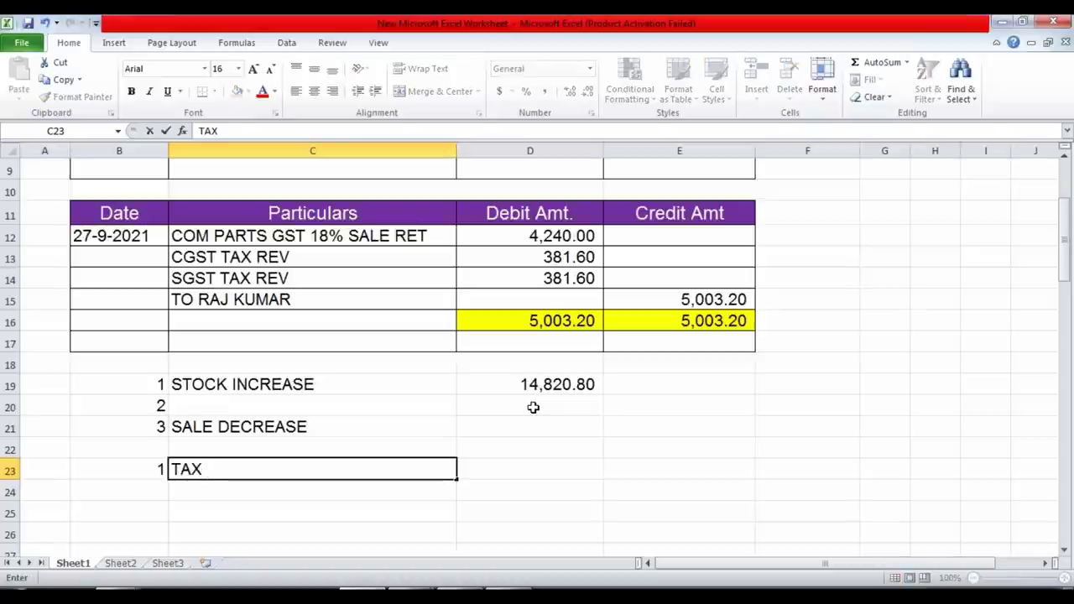
type("LIAB")
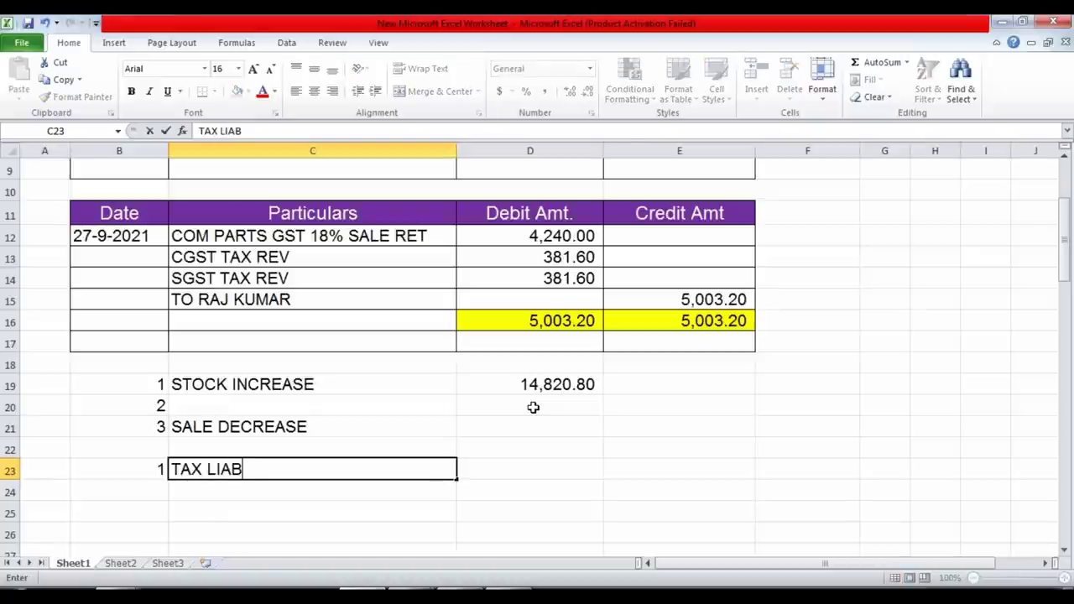
type(". DECREASE")
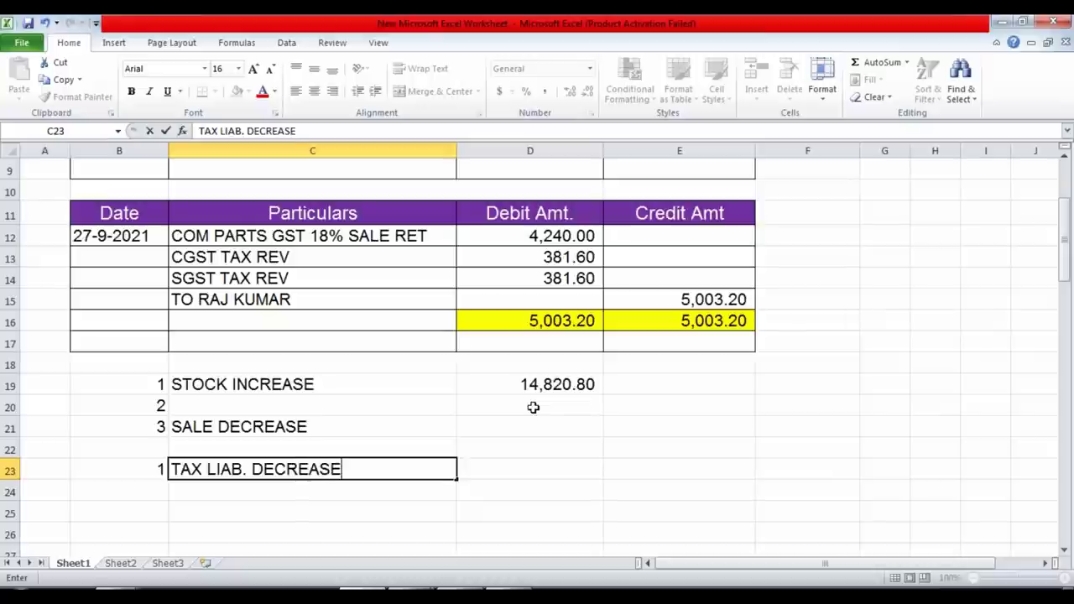
key("Return")
scroll(533, 407, "up", 2)
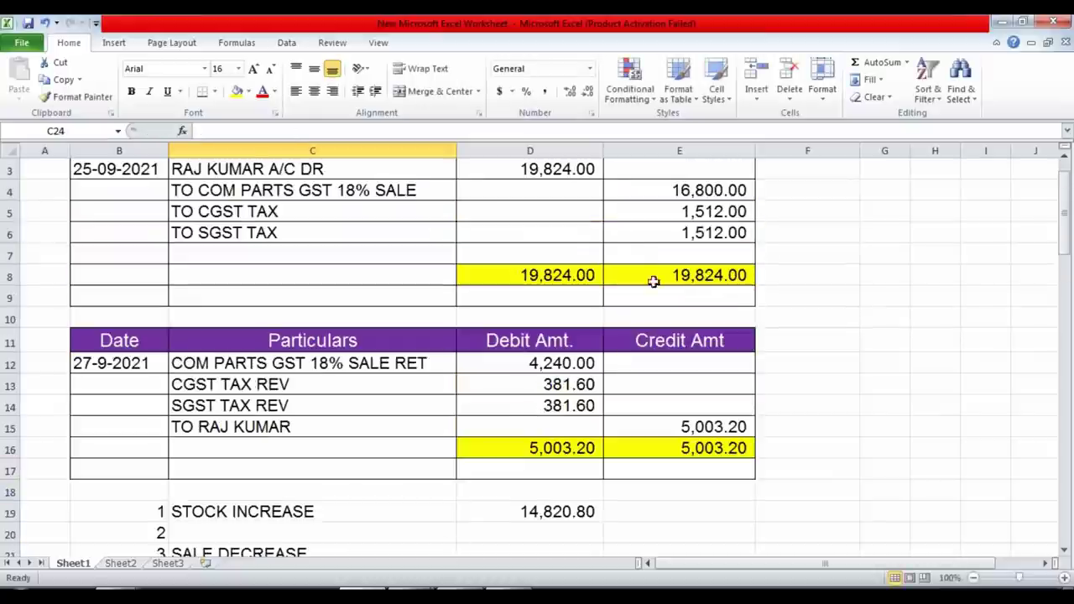
Put =+E5-D13 in F13, giving net CGST 1,130.40 (1,512.00 less 381.60).
left_click(710, 211)
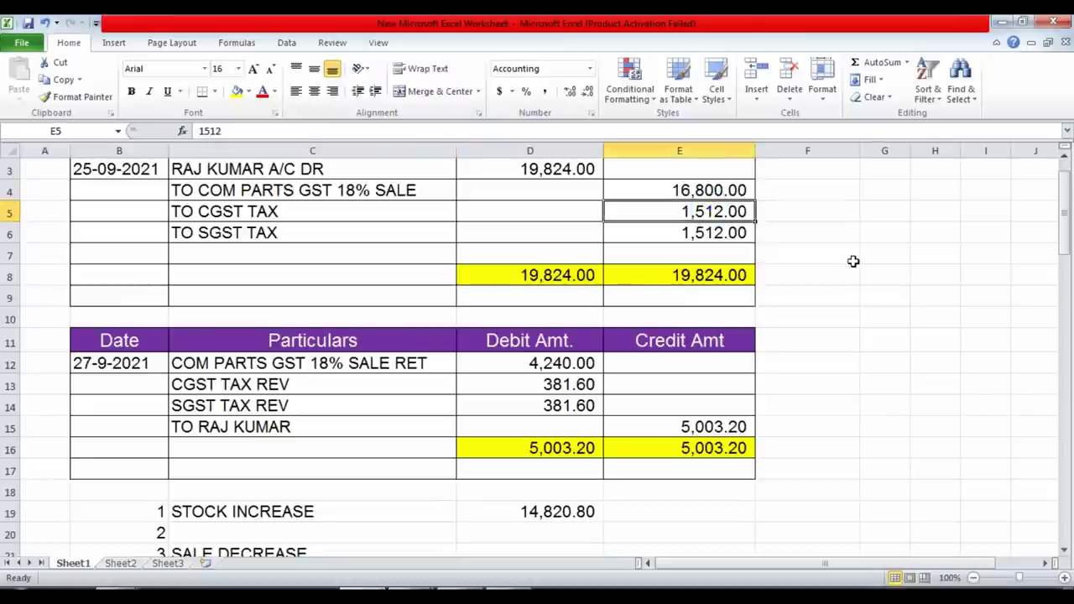
left_click(587, 387)
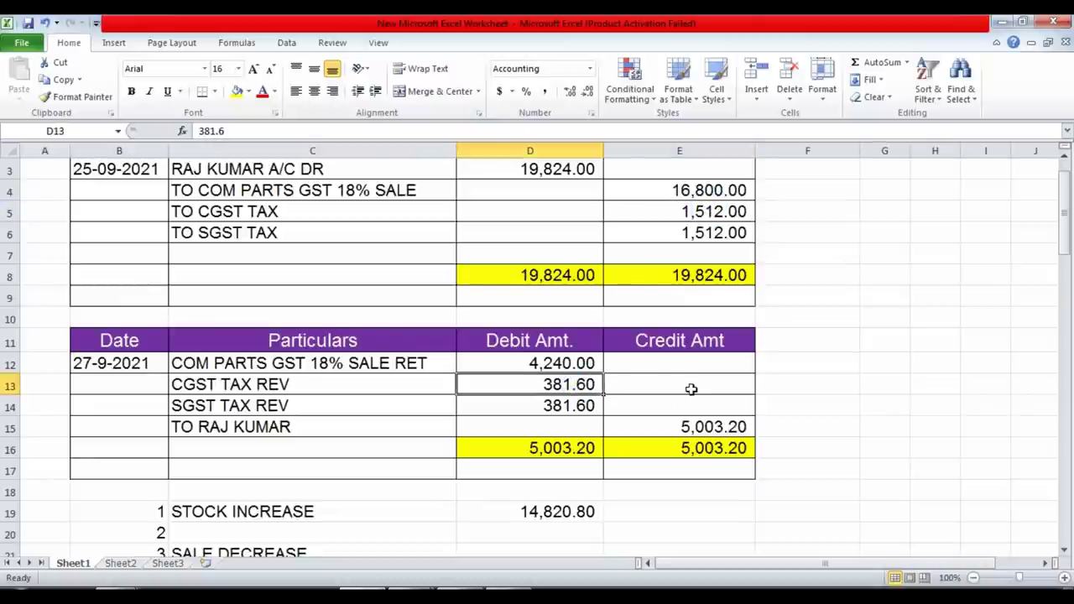
key("Right")
key("Right")
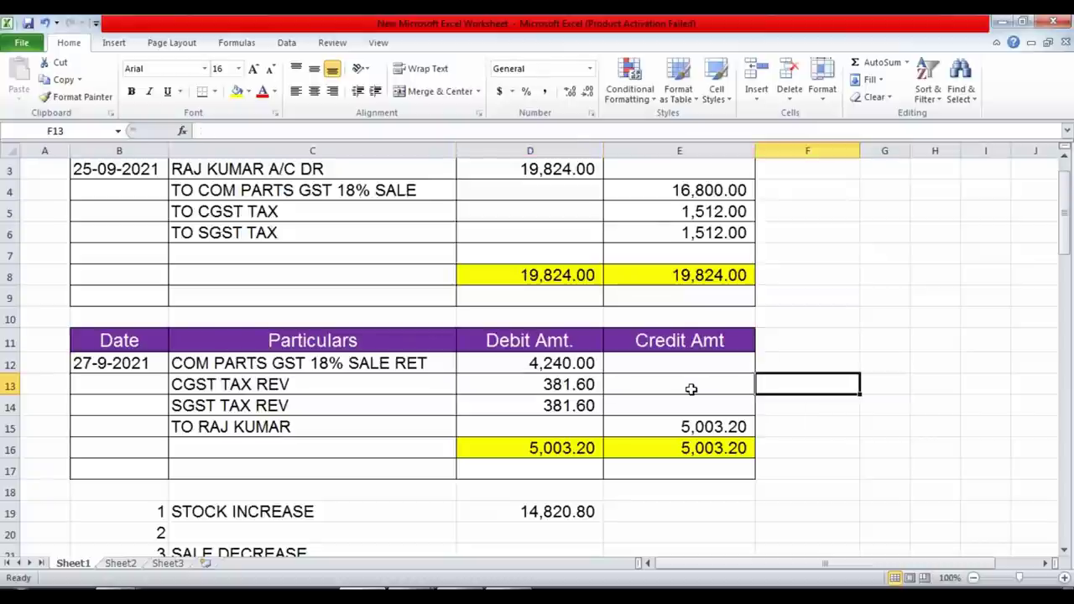
type("+")
key("Up")
key("Up")
key("Up")
key("Up")
key("Up")
key("Up")
key("Up")
key("Up")
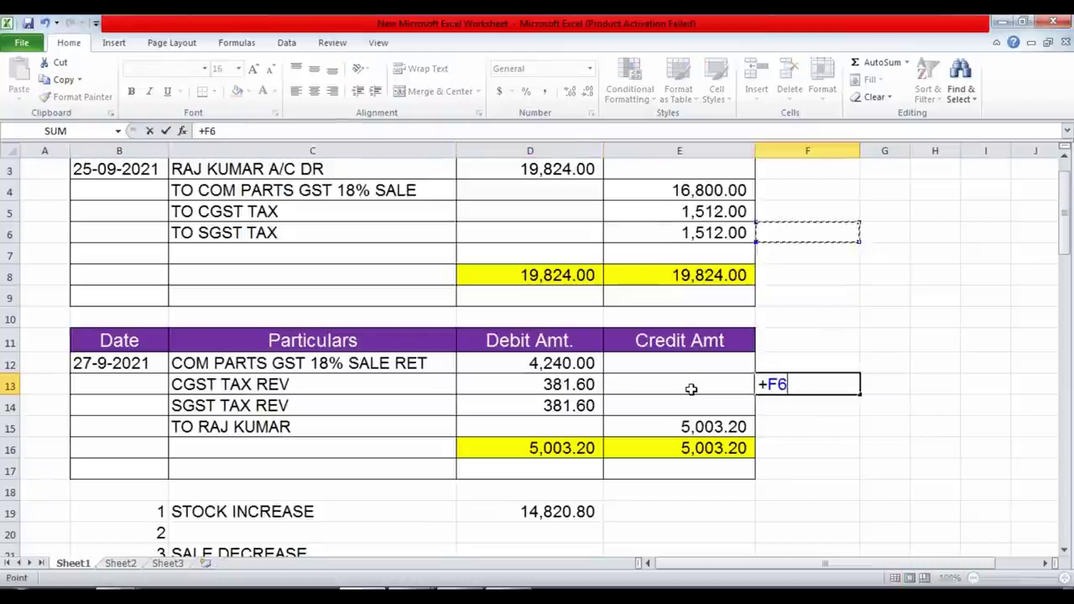
key("Left")
type("-")
key("Left")
key("Left")
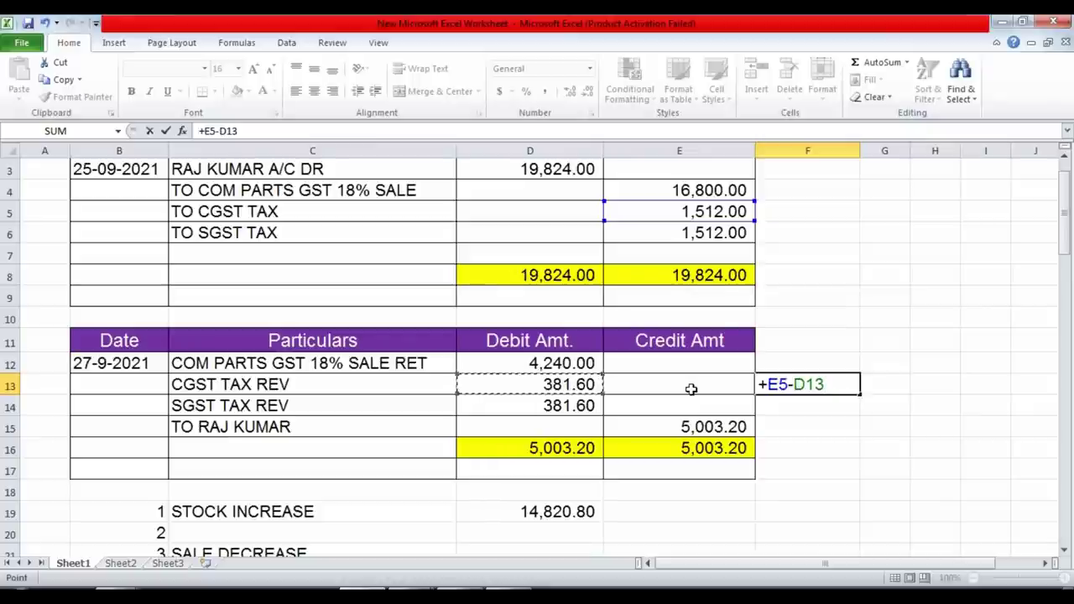
key("Return")
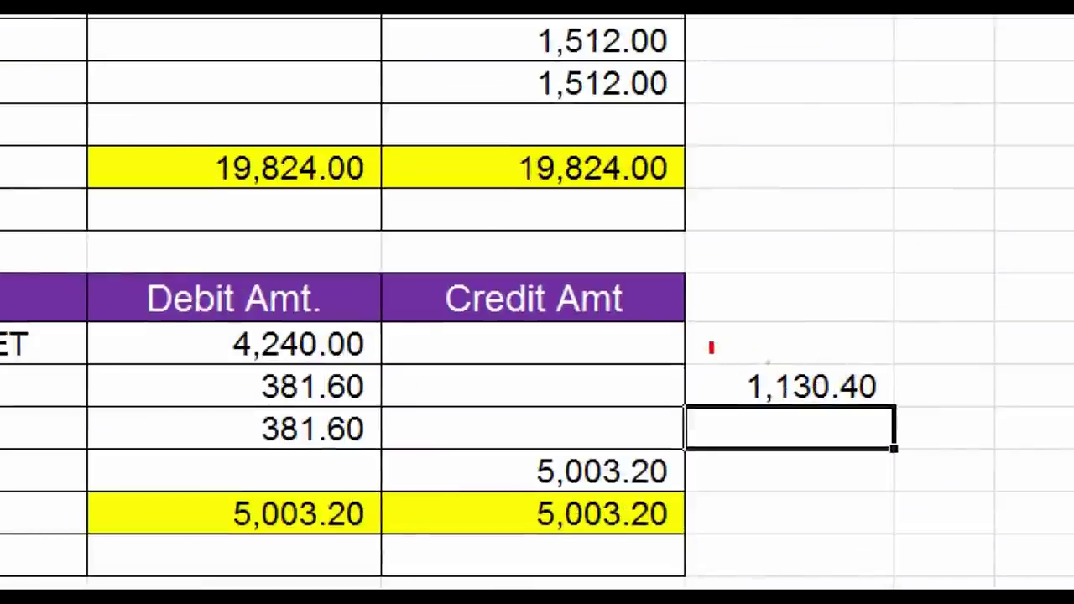
left_click_drag(711, 347, 906, 433)
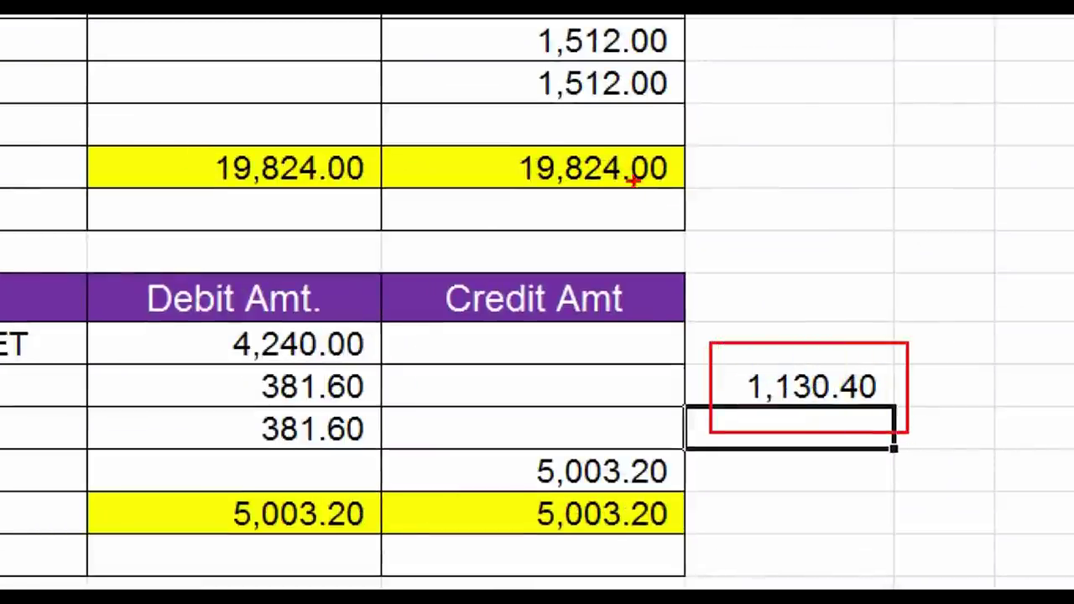
mouse_move(489, 53)
left_mouse_down()
mouse_move(515, 78)
mouse_move(732, 121)
left_mouse_up()
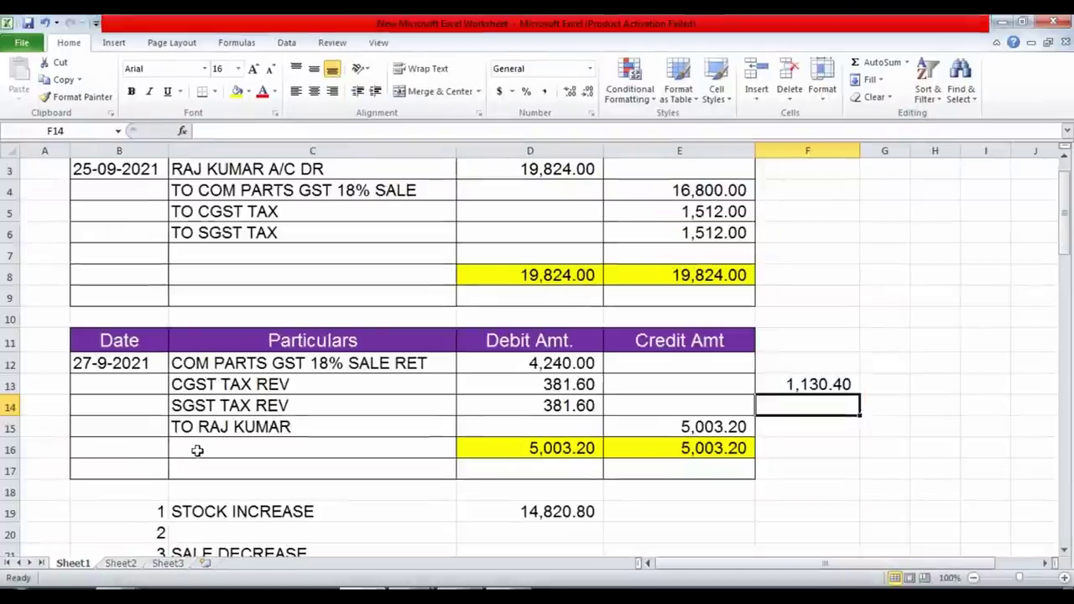
scroll(231, 526, "down", 3)
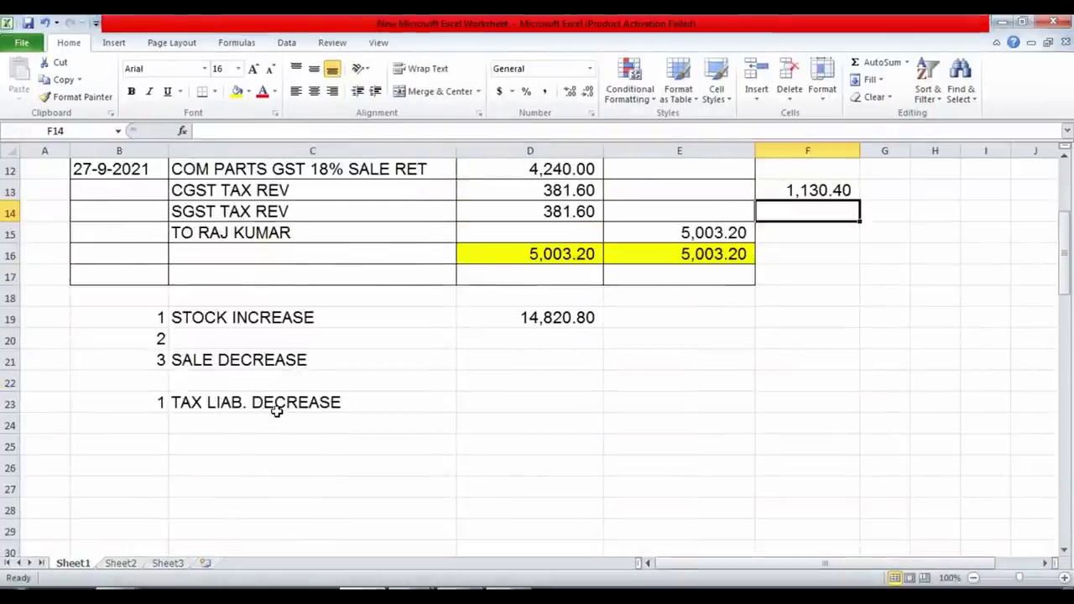
Number row 24 as note 2 with the remark GSTR-1 CREDIT NOTE VCH CONTING.
left_click(139, 422)
type("2")
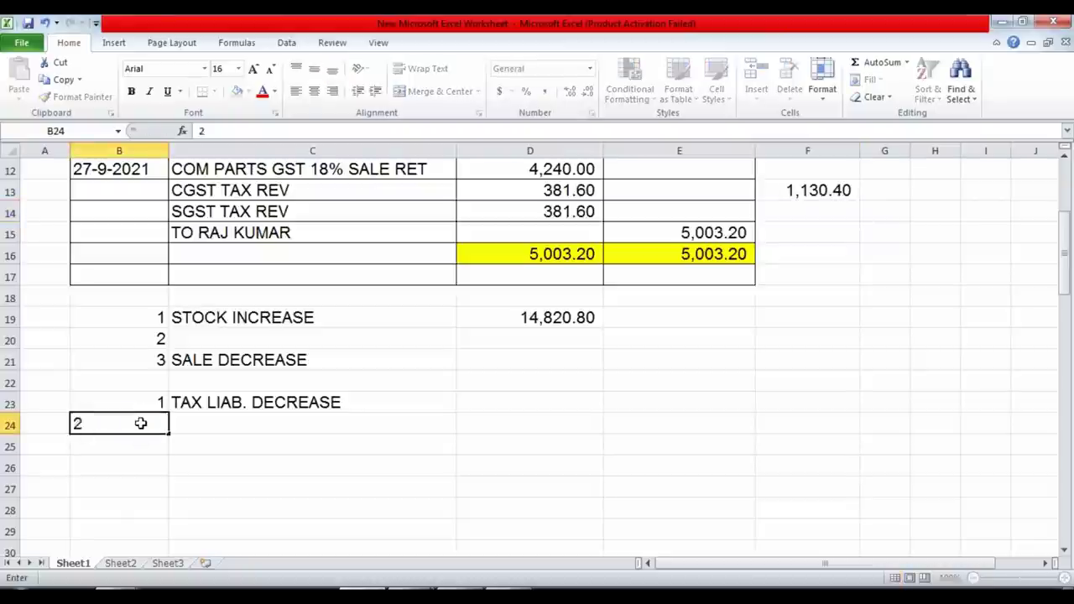
left_click(140, 423)
key("Right")
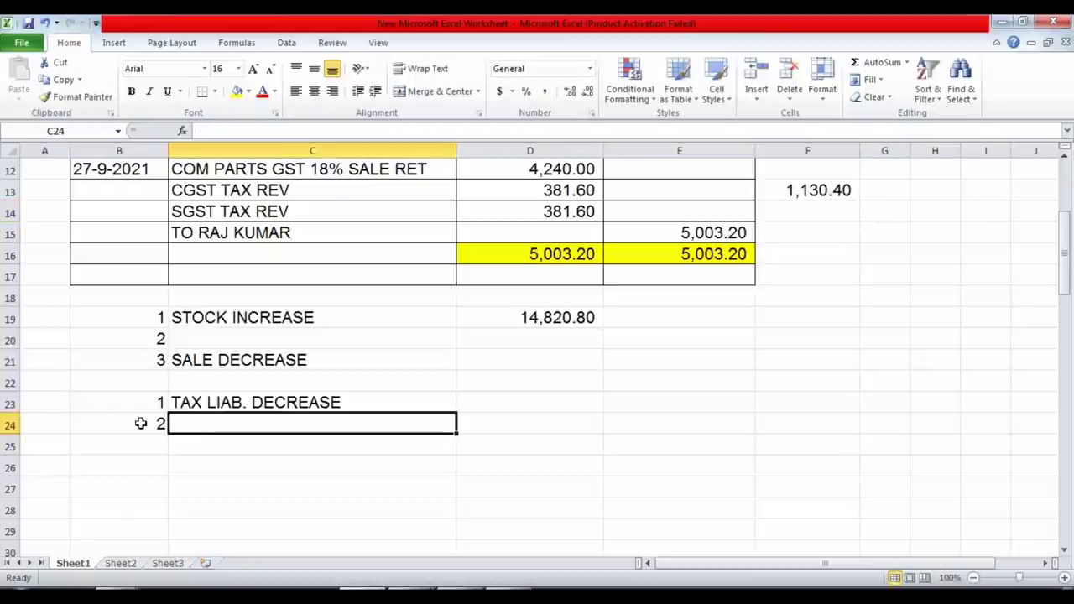
type("GST")
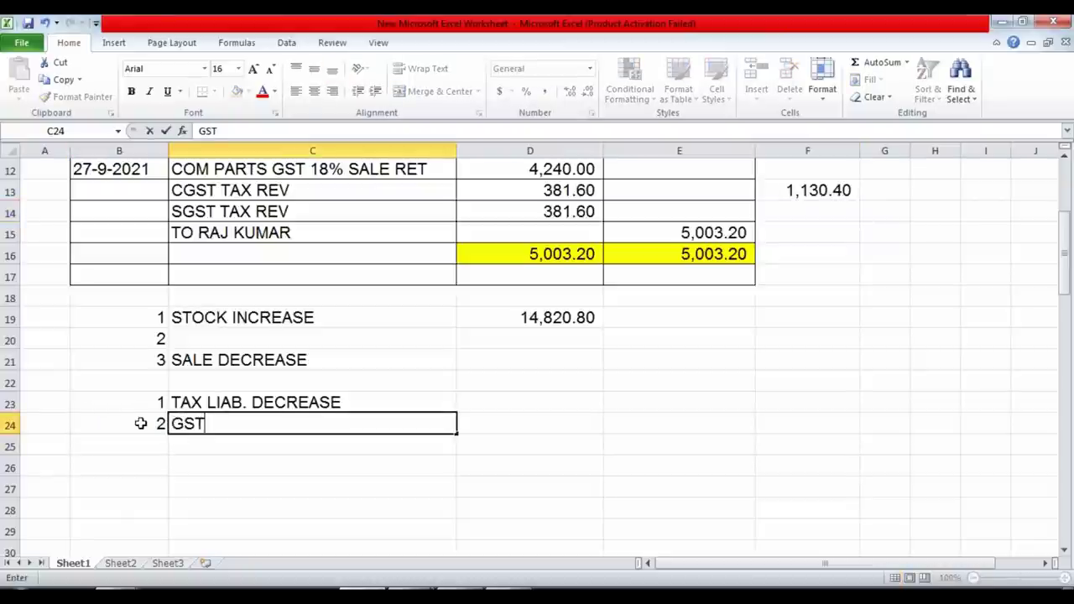
type("R-1 C")
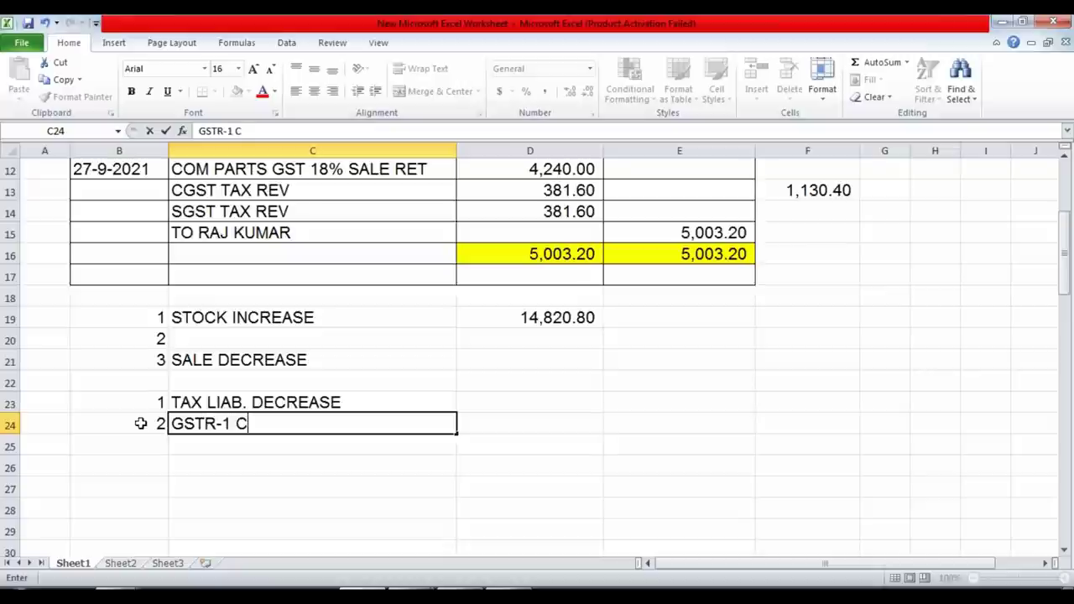
type("REDIT ")
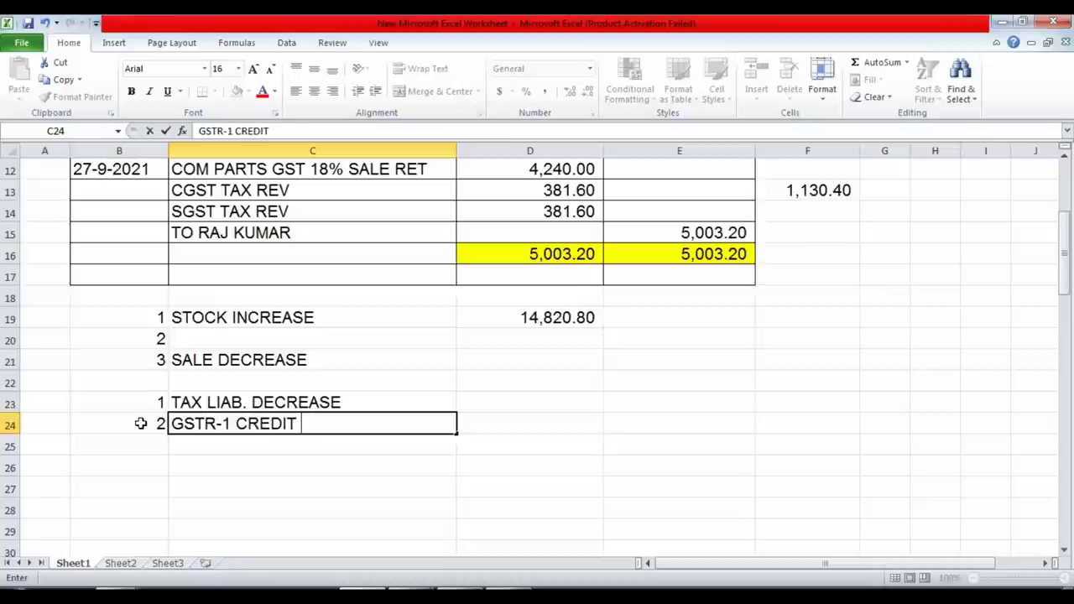
type("NOTE VCH ")
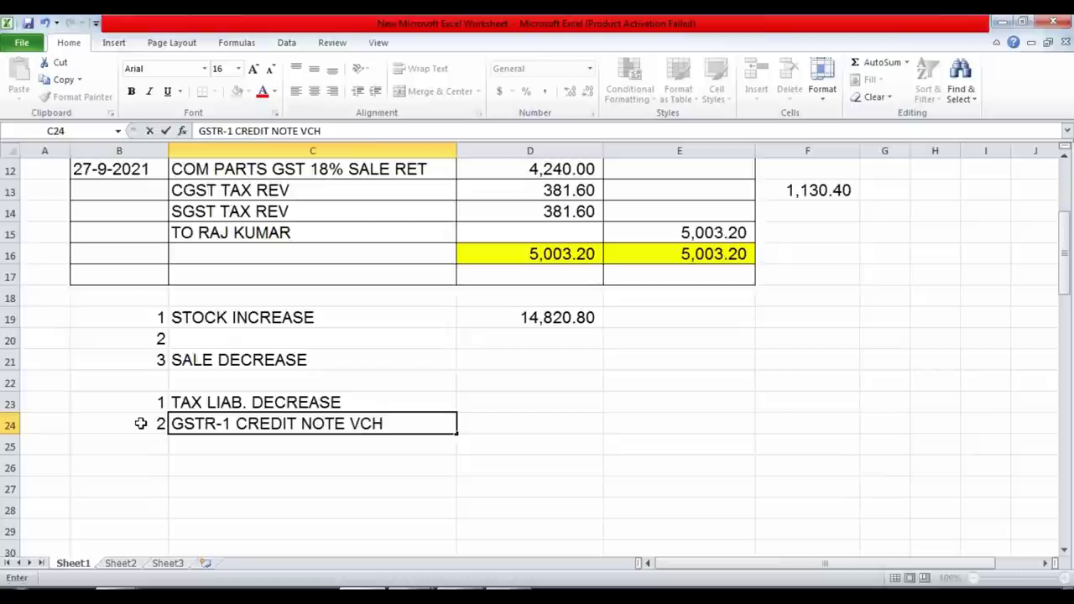
type("CO")
type("NTIN")
type("G")
key("Return")
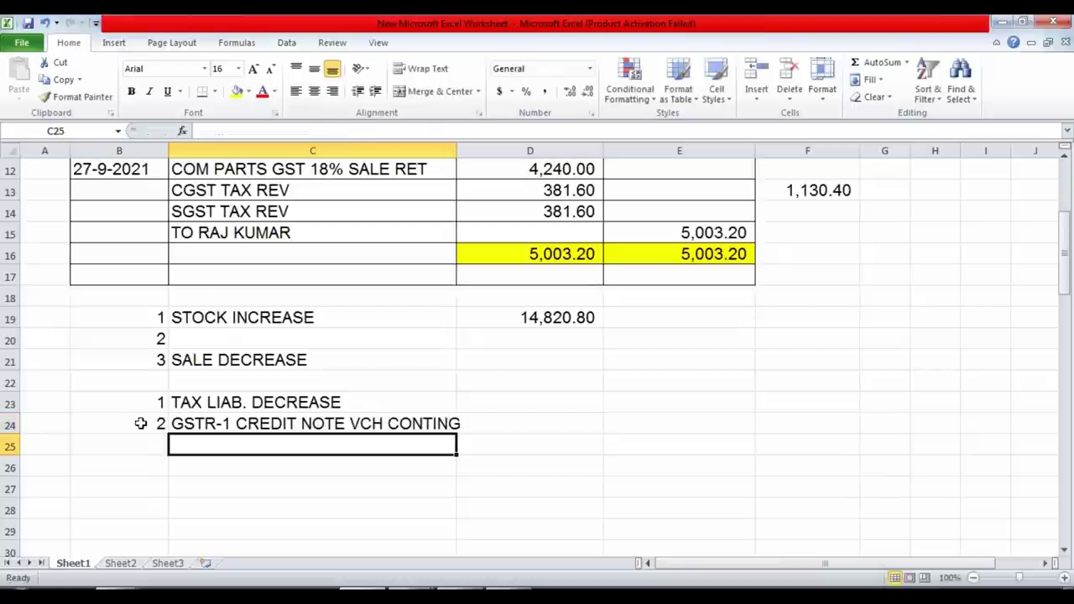
Quit the journal voucher and open September's stock vouchers for Mouse with Wire.
key("alt+Tab")
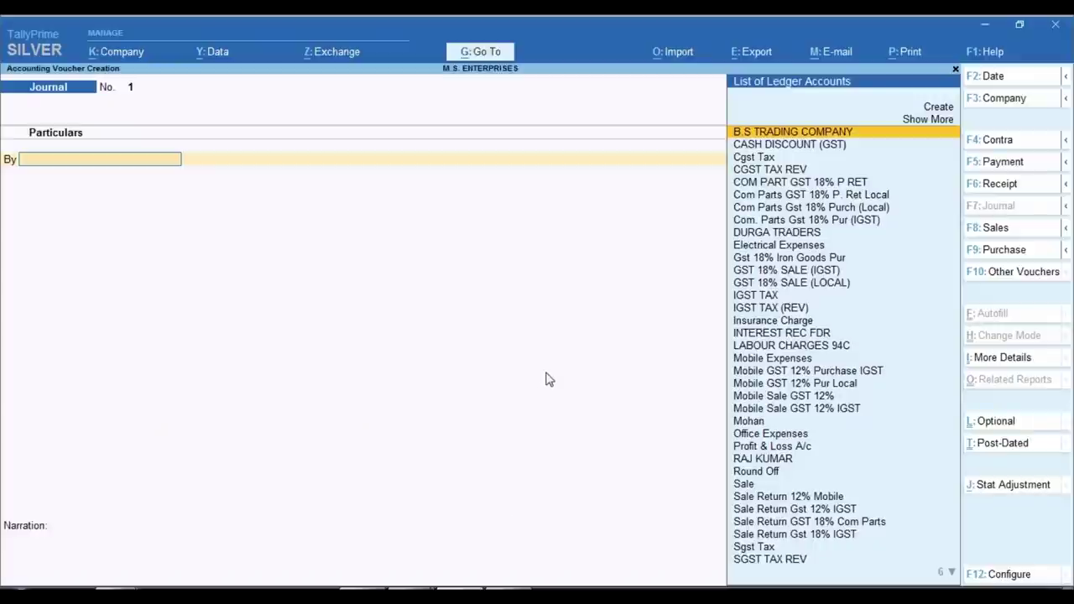
key("Escape")
key("y")
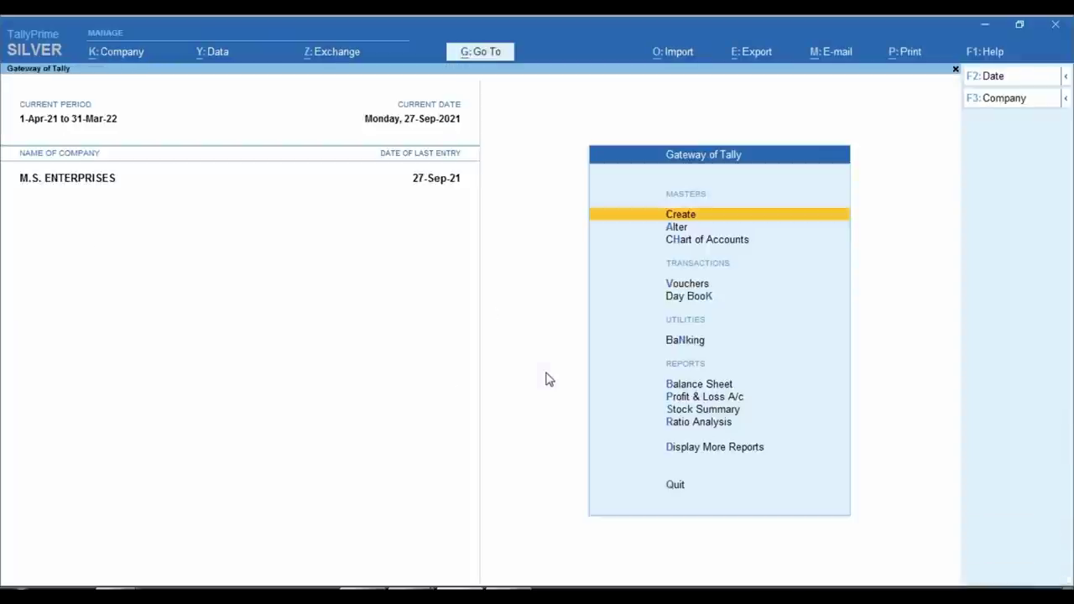
key("s")
key("alt+F5")
key("Down")
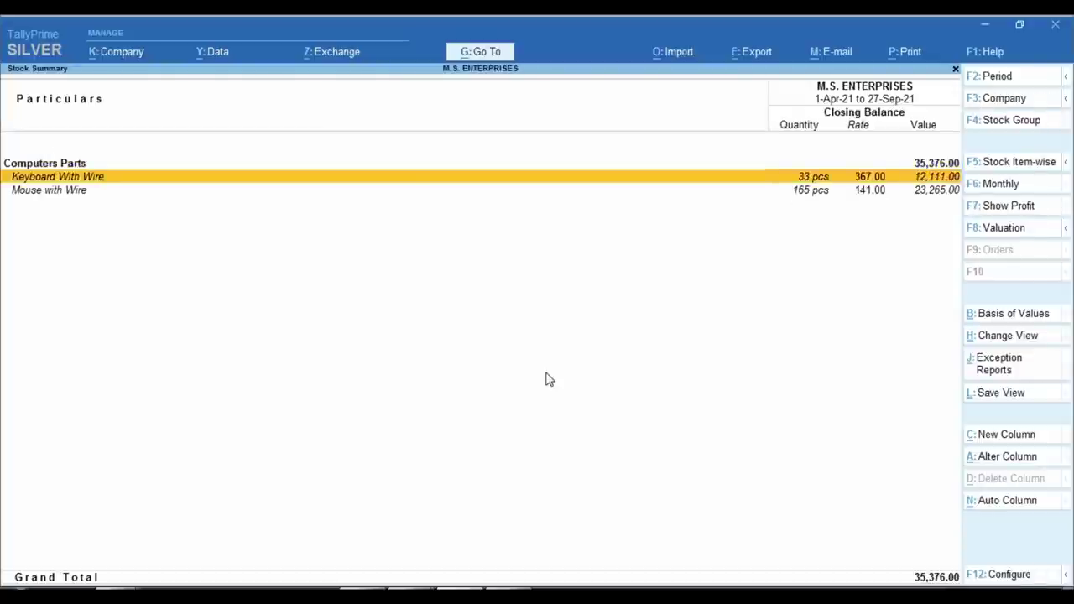
key("Down")
key("Return")
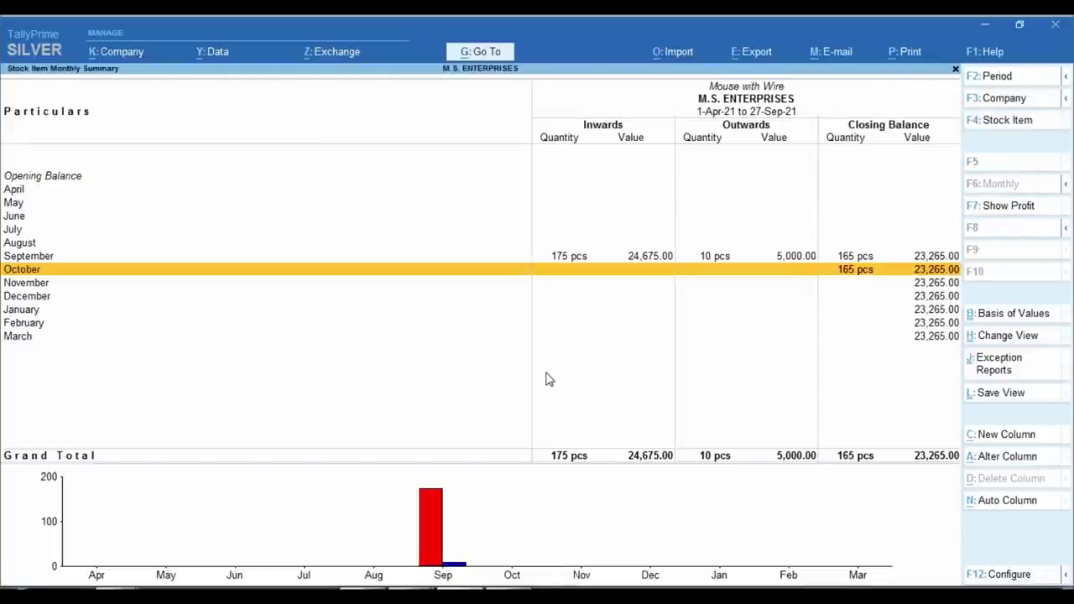
key("Up")
key("Return")
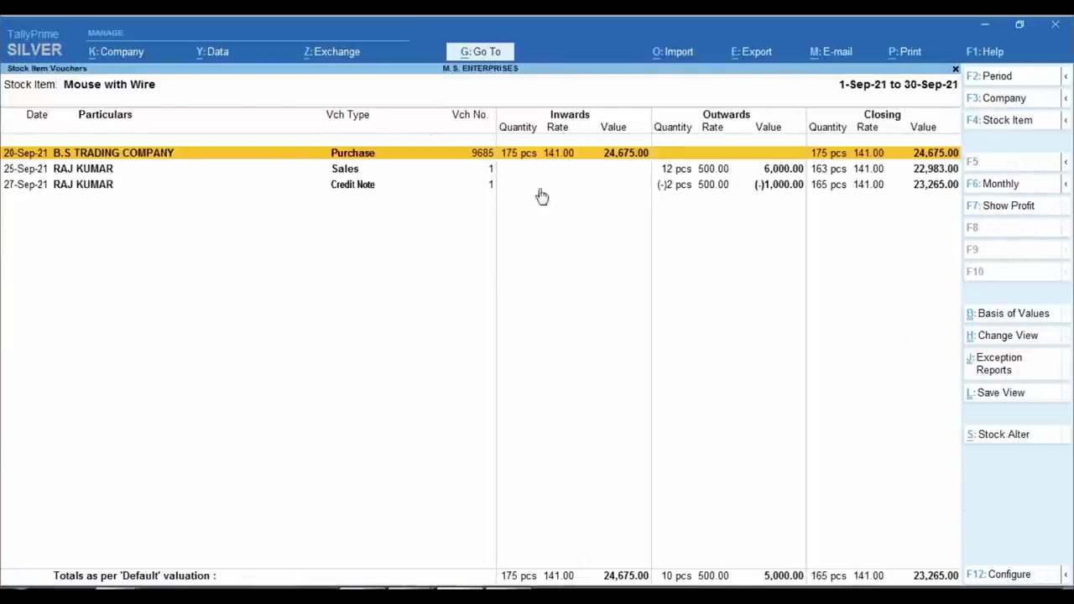
Highlight the 12 pcs sold, 163 remaining, 2 returned and 165 pcs closing.
key("ctrl")
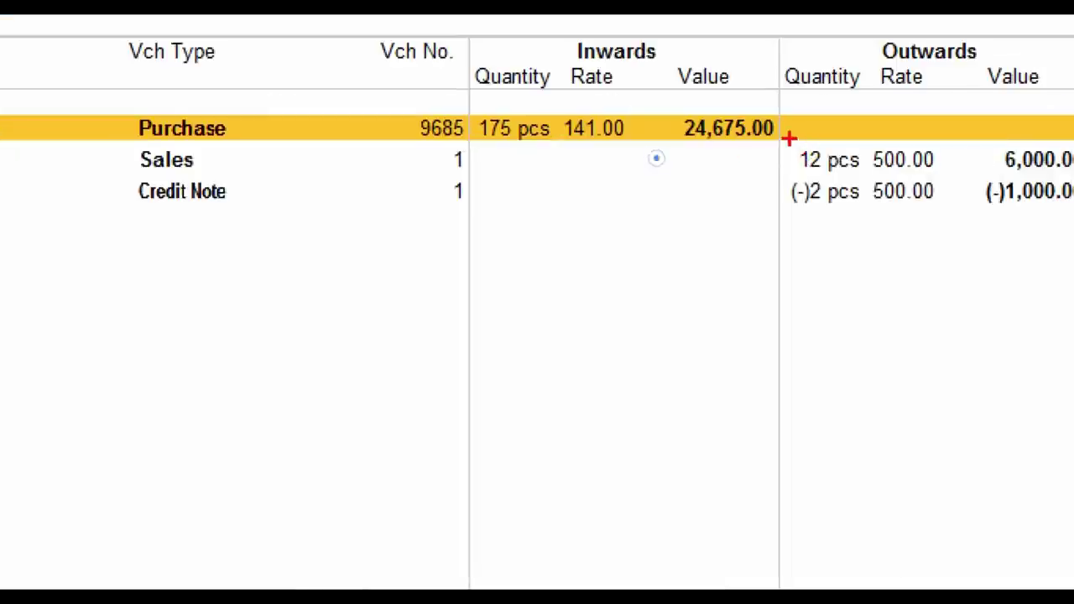
left_click_drag(789, 139, 933, 177)
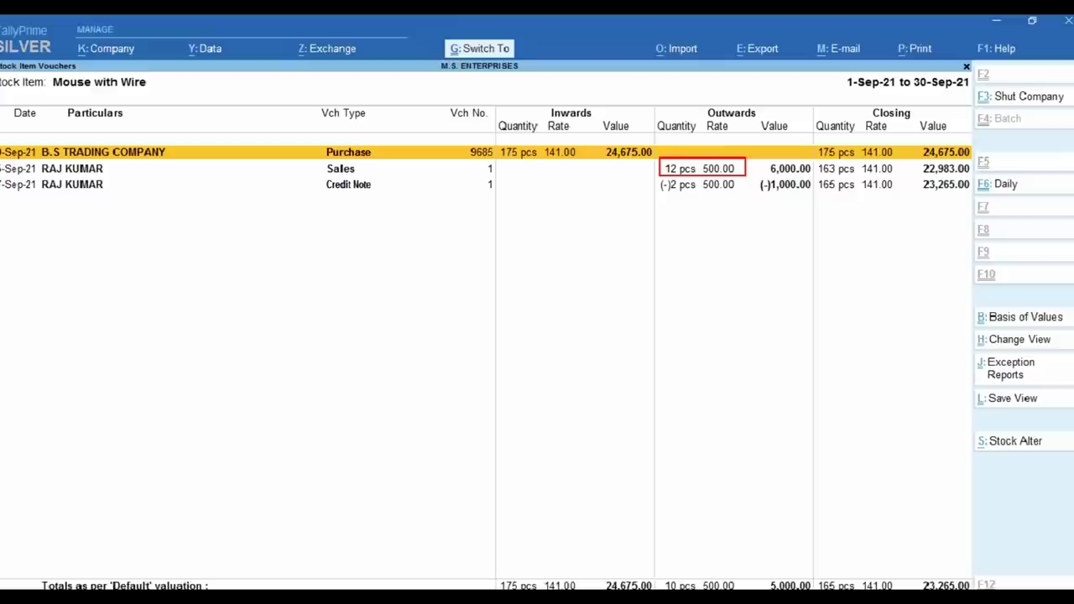
key("ctrl")
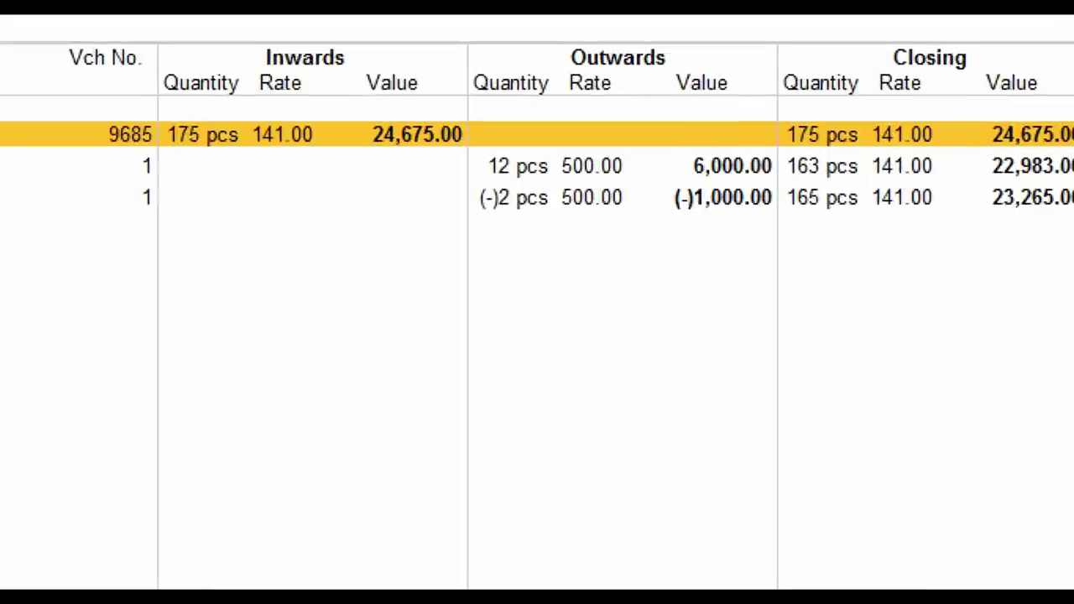
mouse_move(774, 151)
left_mouse_down()
mouse_move(791, 167)
mouse_move(863, 181)
left_mouse_up()
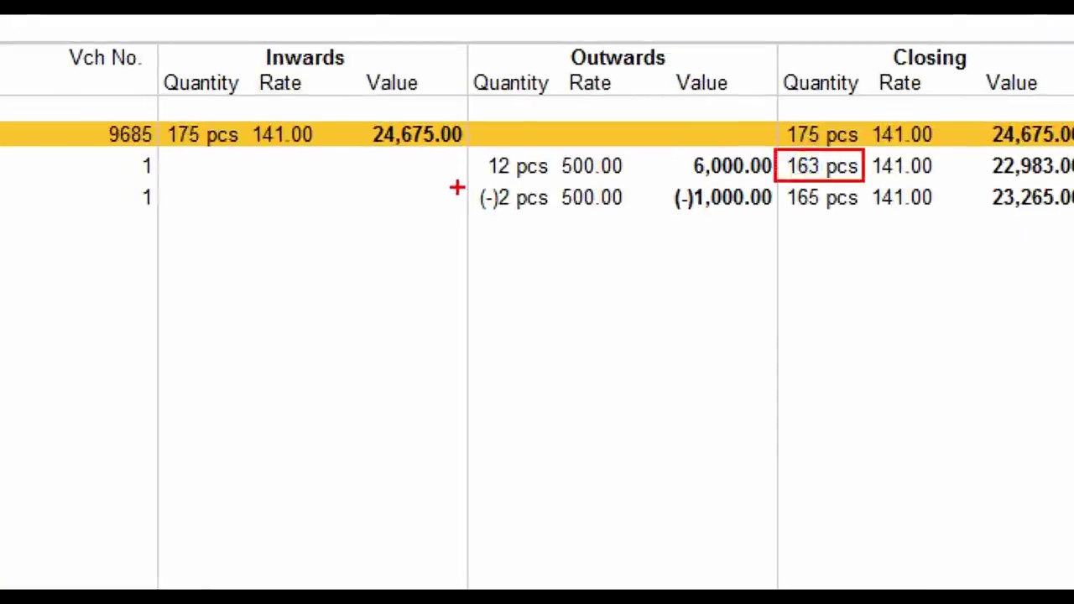
left_click_drag(458, 184, 554, 215)
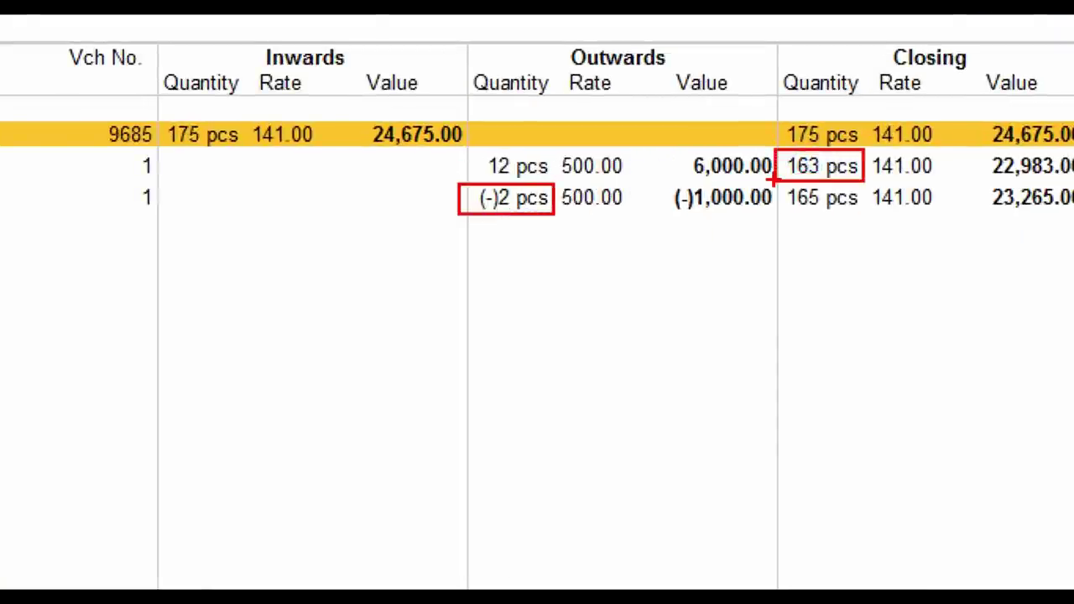
left_click_drag(776, 180, 869, 219)
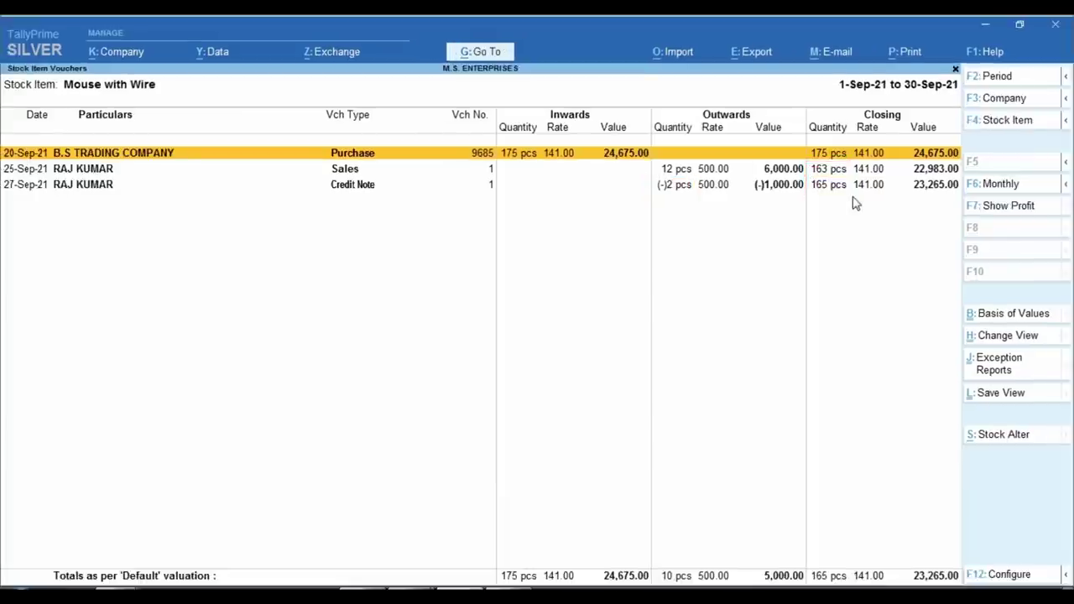
Open the detailed Balance Sheet and drill into the Sundry Debtors ledger.
key("Escape")
key("Escape")
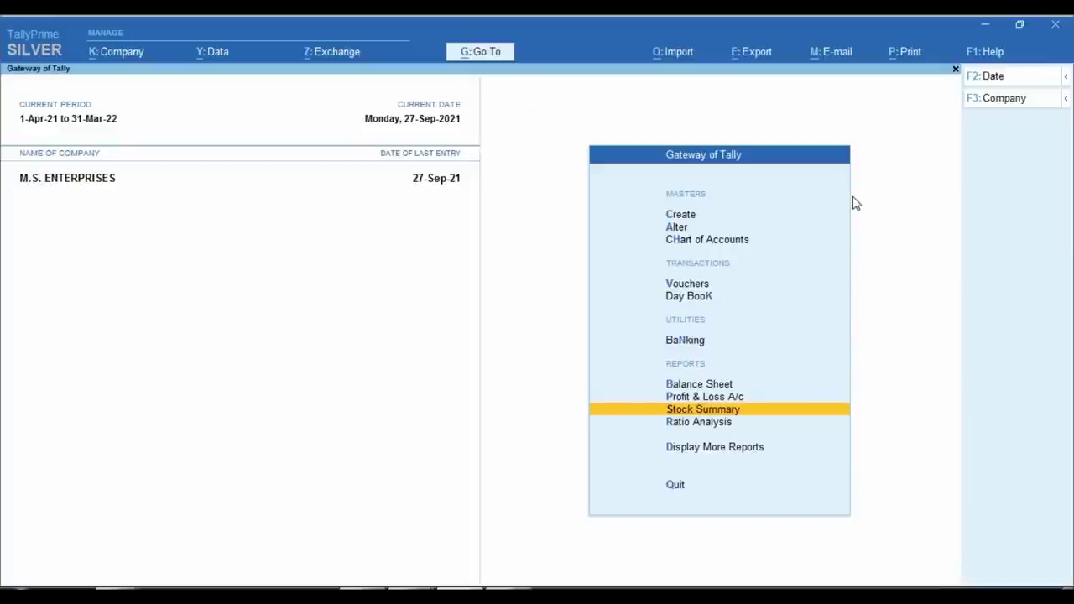
key("b")
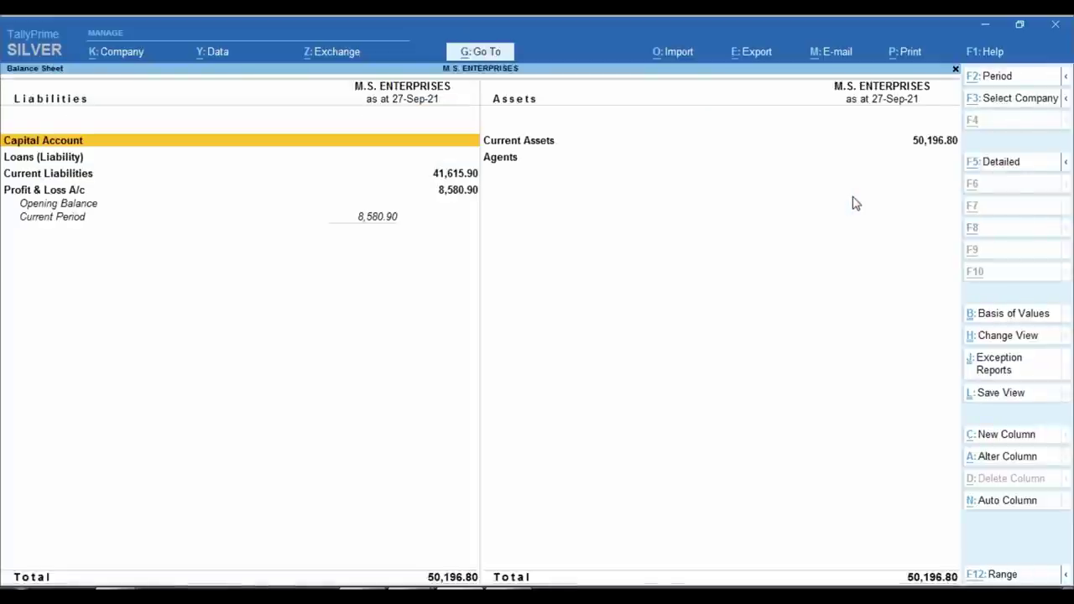
key("alt+F5")
key("Right")
key("Down")
key("Down")
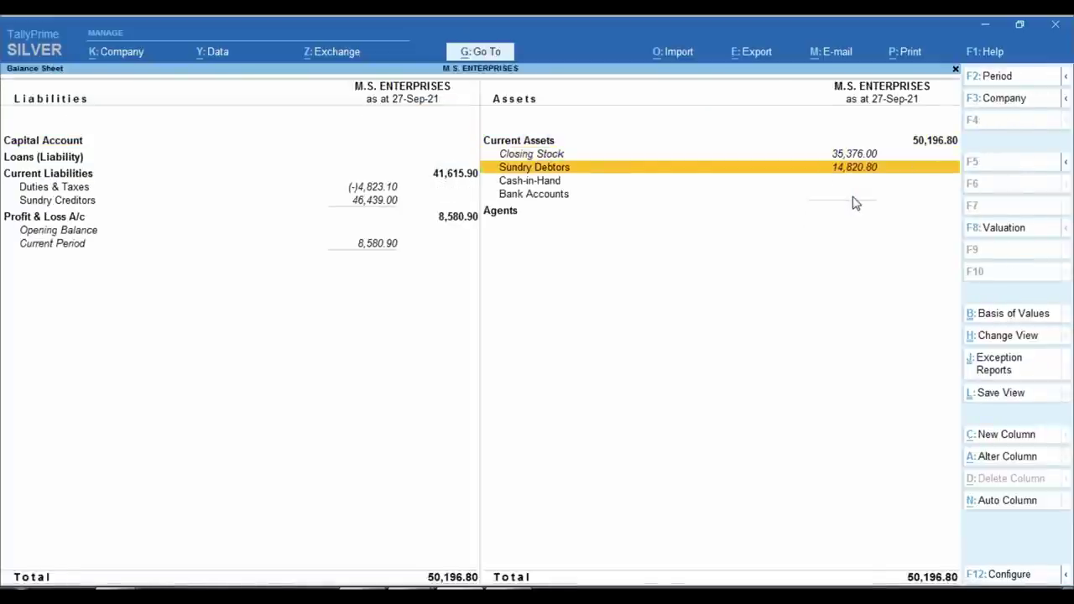
key("Return")
key("Return")
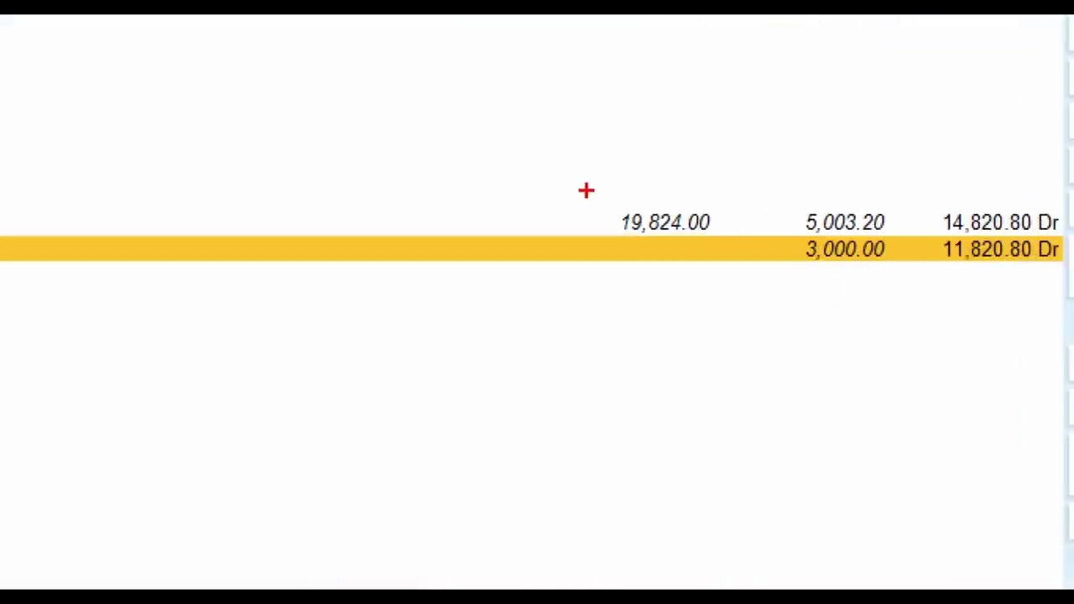
Mark the 19,824.00 debit, 5,003.20 return credit and 14,820.80 closing balance.
left_click_drag(550, 180, 728, 237)
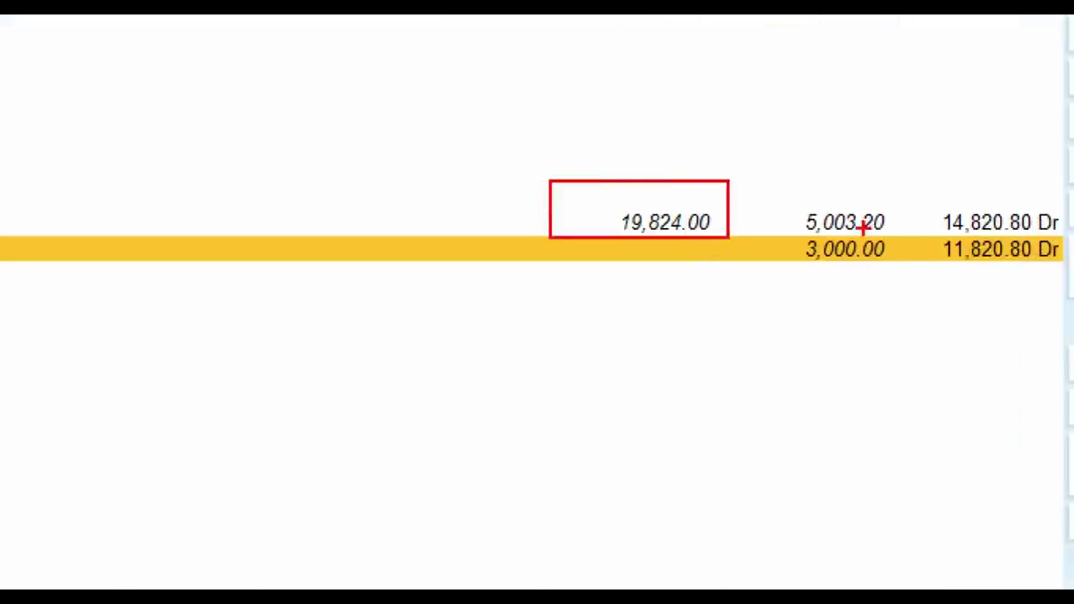
left_click_drag(766, 191, 902, 236)
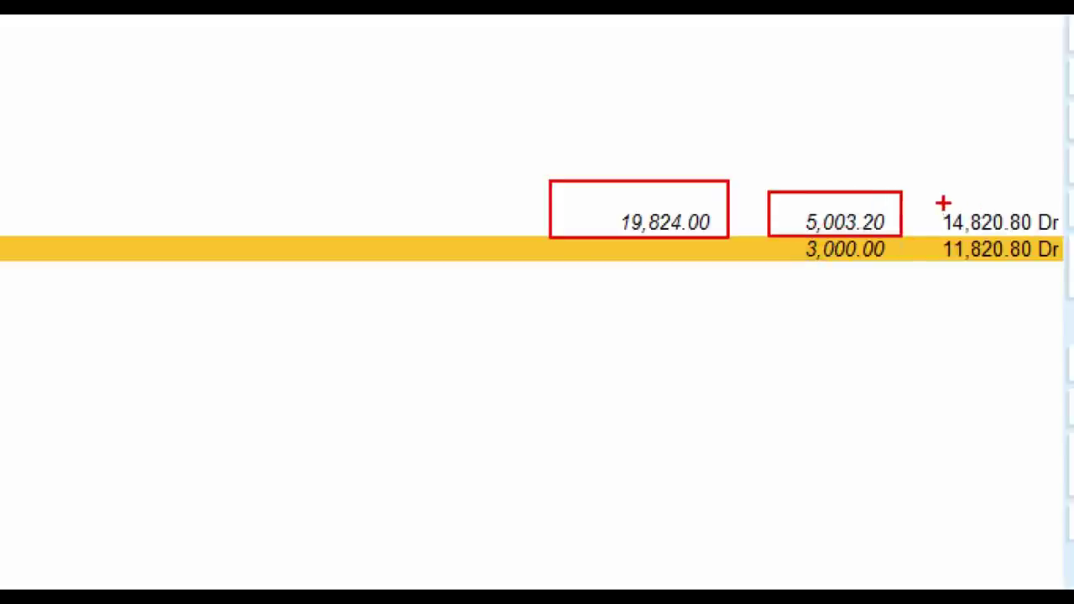
mouse_move(942, 204)
left_mouse_down()
mouse_move(963, 226)
mouse_move(1064, 237)
left_mouse_up()
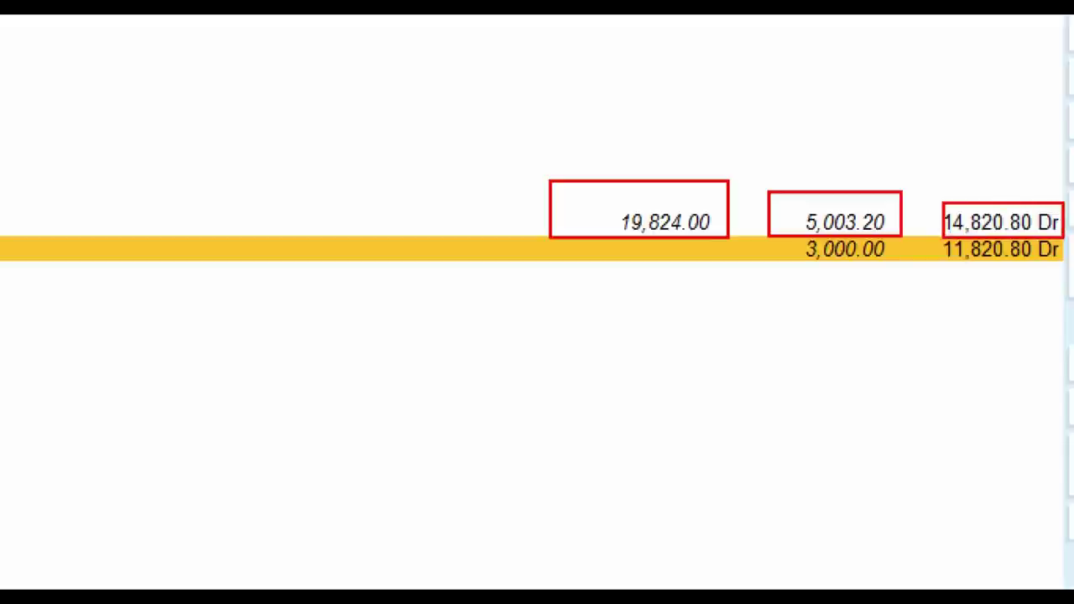
key("Escape")
key("Escape")
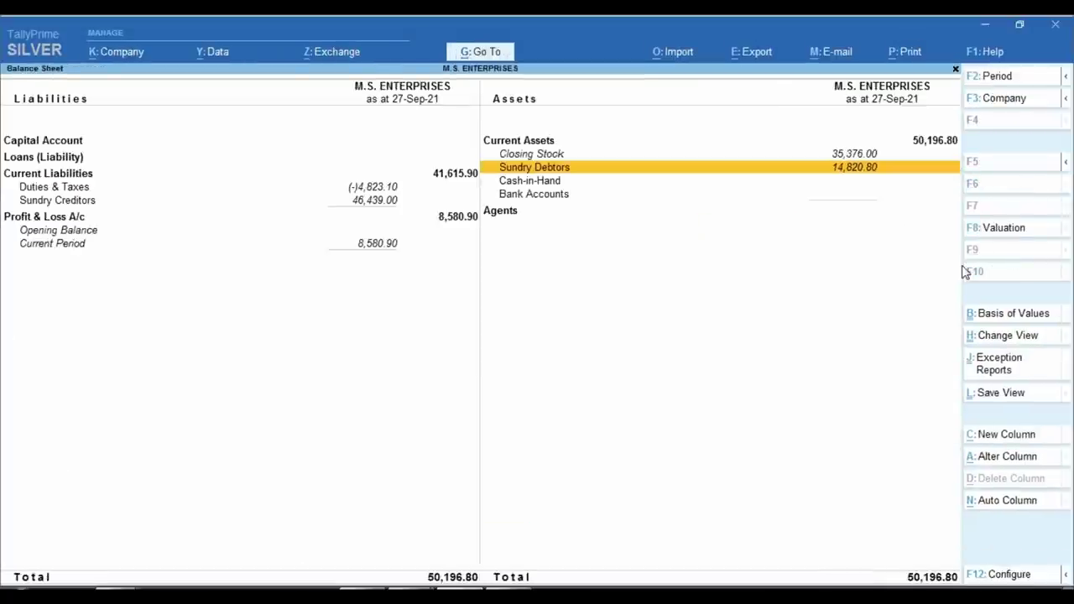
Open the detailed Profit & Loss A/c and mark 16,800.00 sales against the 4,240.00 return.
key("Down")
key("Left")
key("Down")
key("Down")
key("Return")
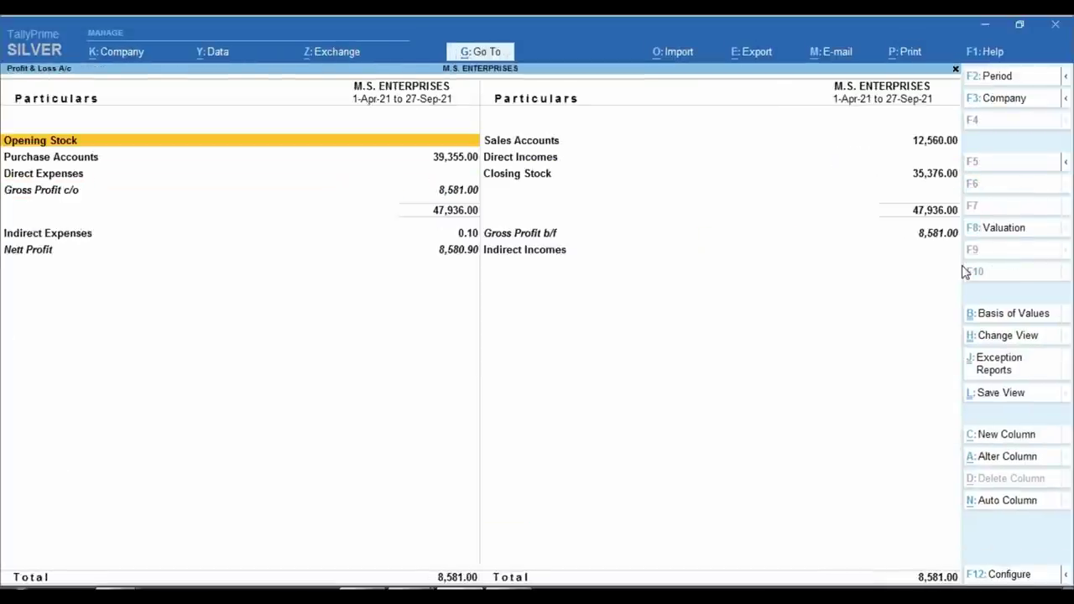
key("alt+F5")
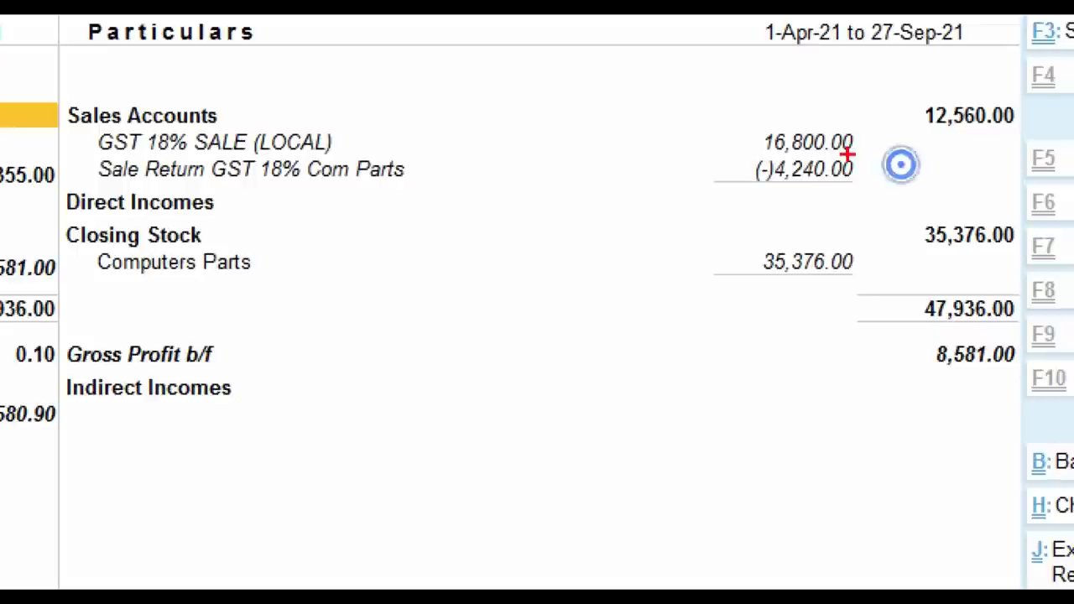
left_click_drag(737, 124, 854, 168)
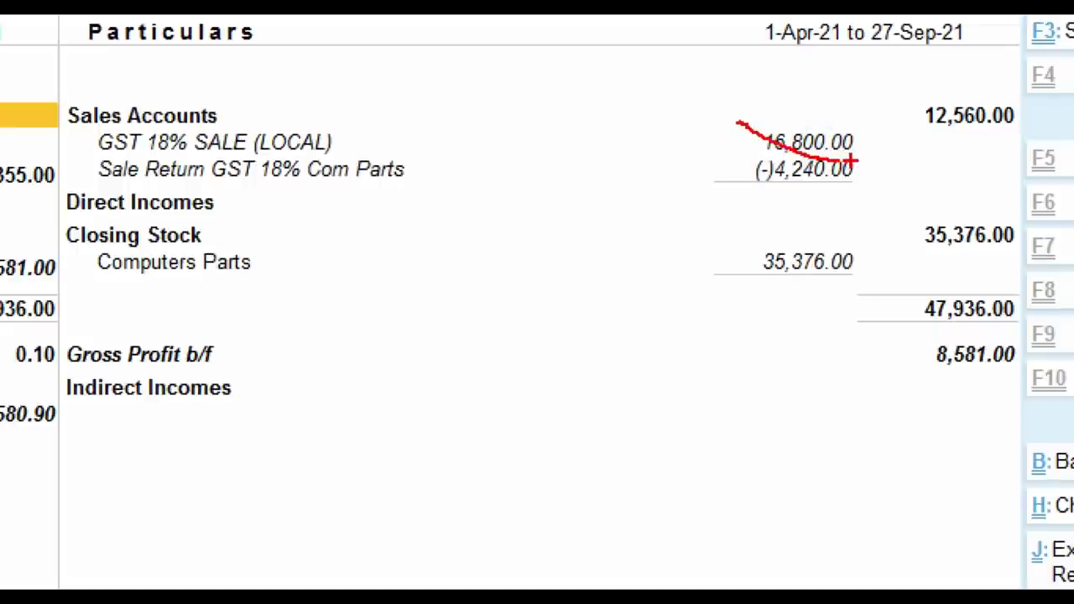